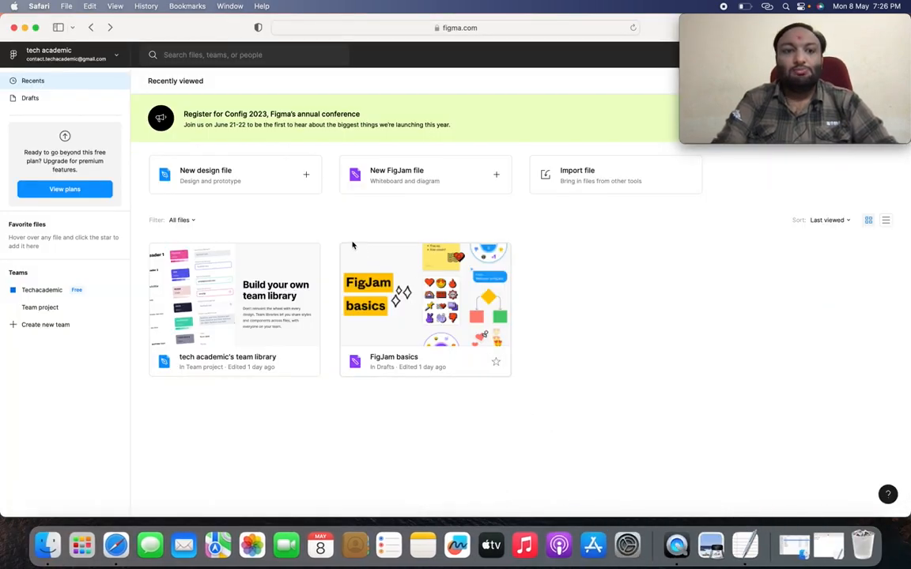
# Create a new design file and name it FamilyChat
pyautogui.click(252, 188)
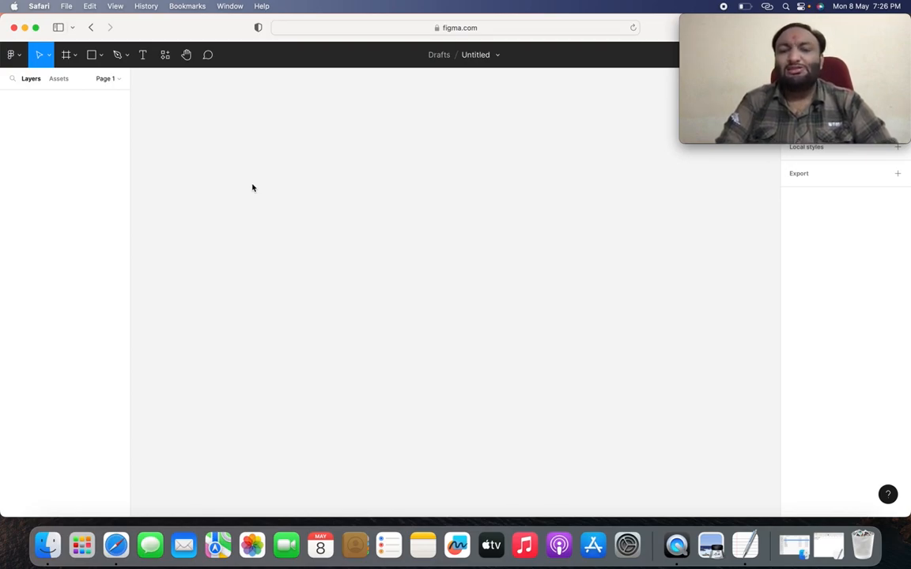
pyautogui.doubleClick(467, 54)
pyautogui.write('chatt')
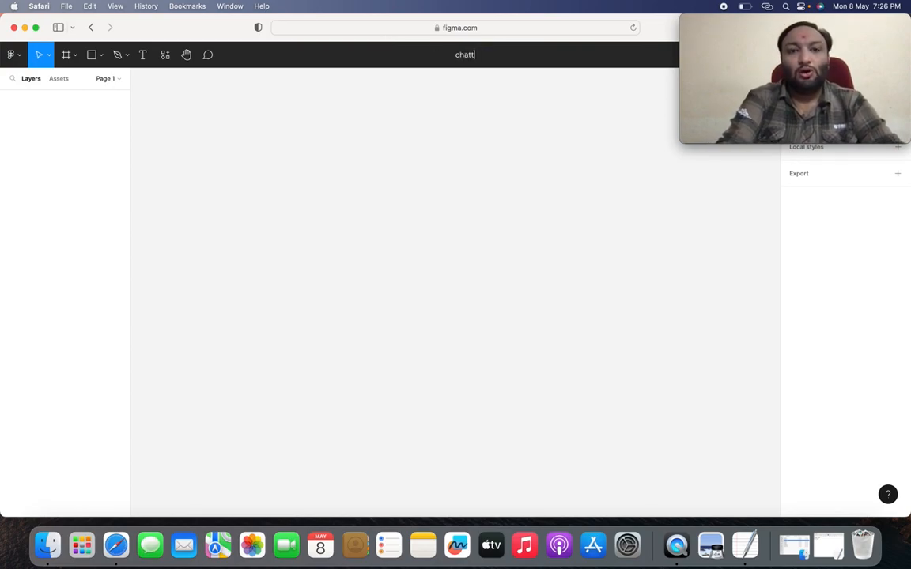
pyautogui.press('BackSpace')
pyautogui.press('BackSpace')
pyautogui.press('BackSpace')
pyautogui.press('BackSpace')
pyautogui.press('BackSpace')
pyautogui.write('Family')
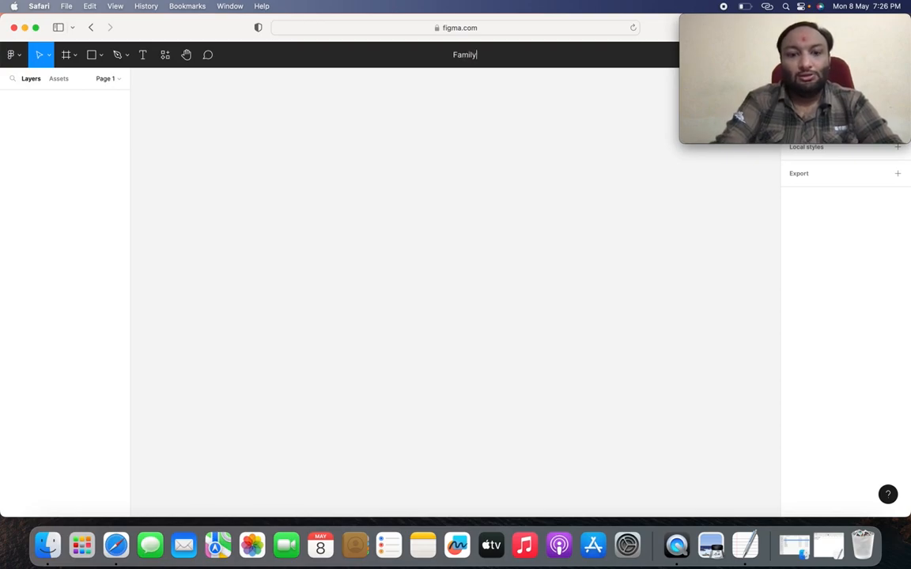
pyautogui.write('Chatt')
pyautogui.press('BackSpace')
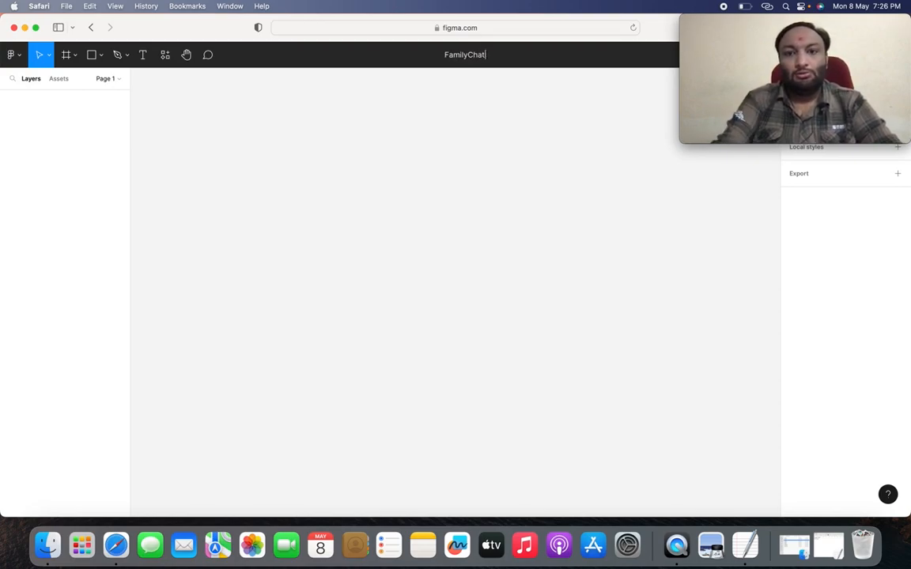
pyautogui.press('Return')
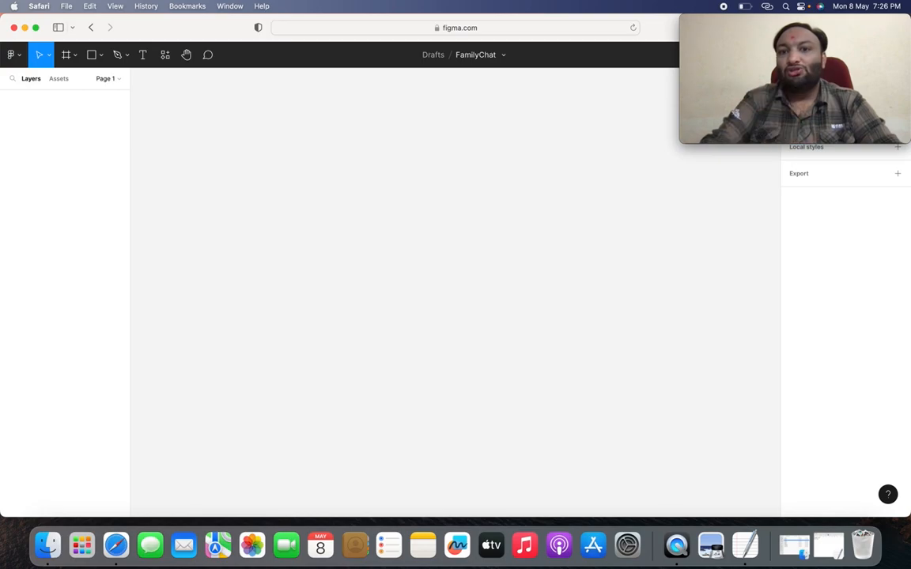
# Add an iPhone 14 Pro frame (393 × 852) to the empty canvas
pyautogui.click(76, 57)
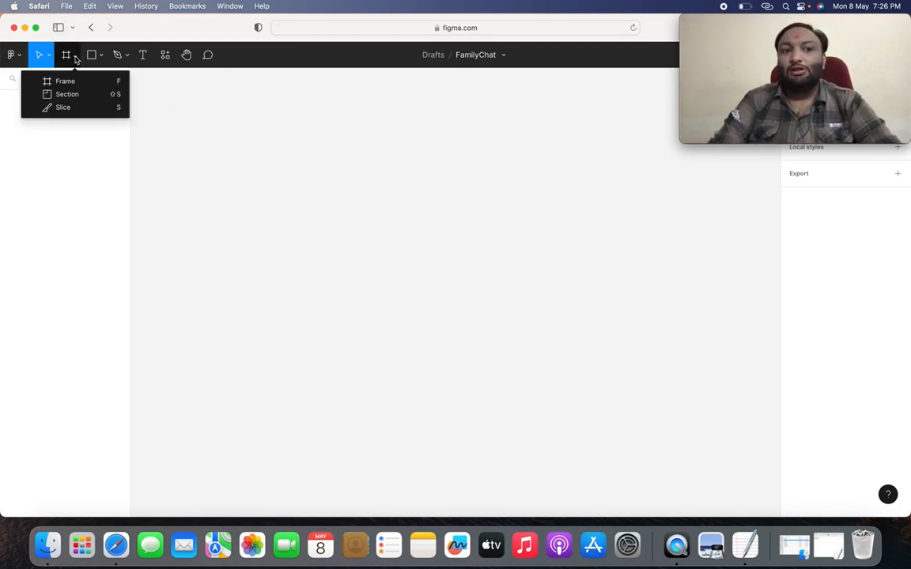
pyautogui.click(67, 82)
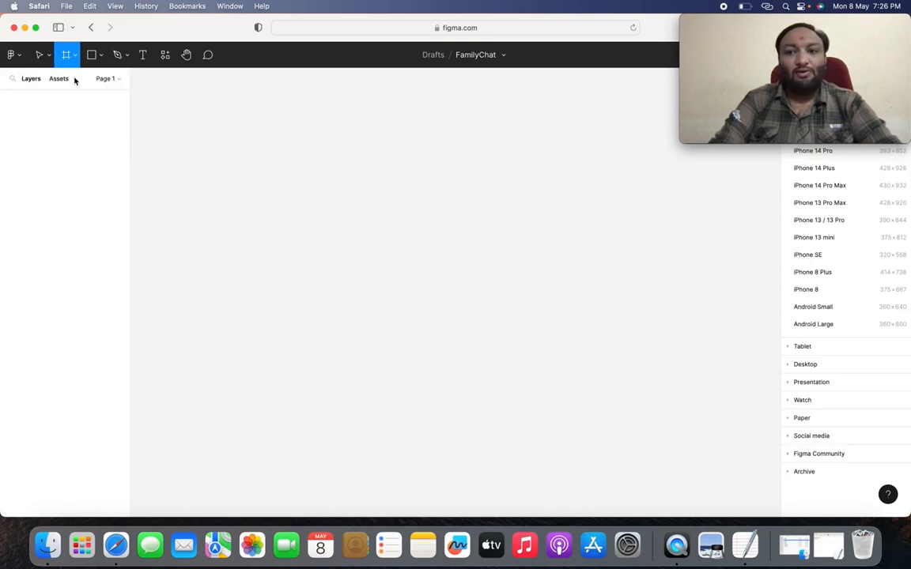
pyautogui.click(789, 24)
pyautogui.moveTo(789, 27); pyautogui.dragTo(585, 44)
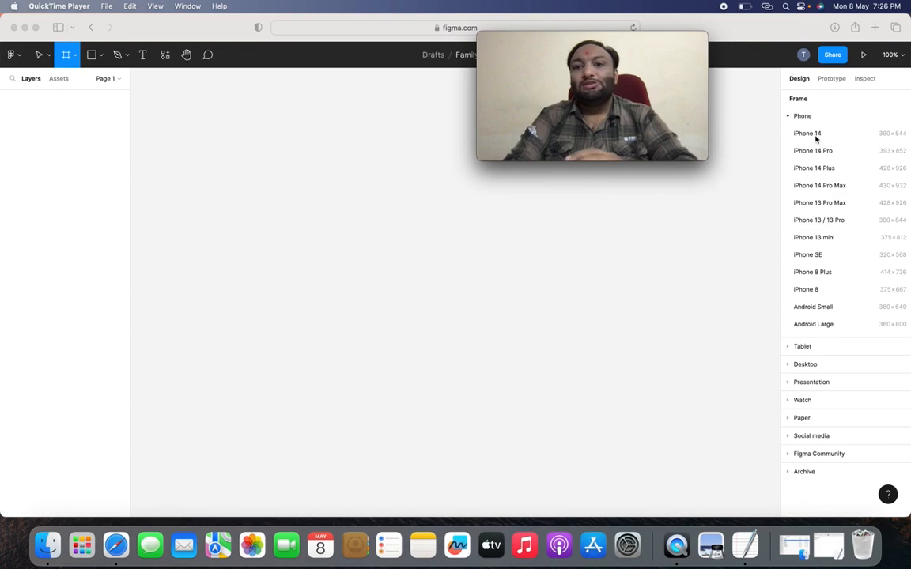
pyautogui.click(818, 155)
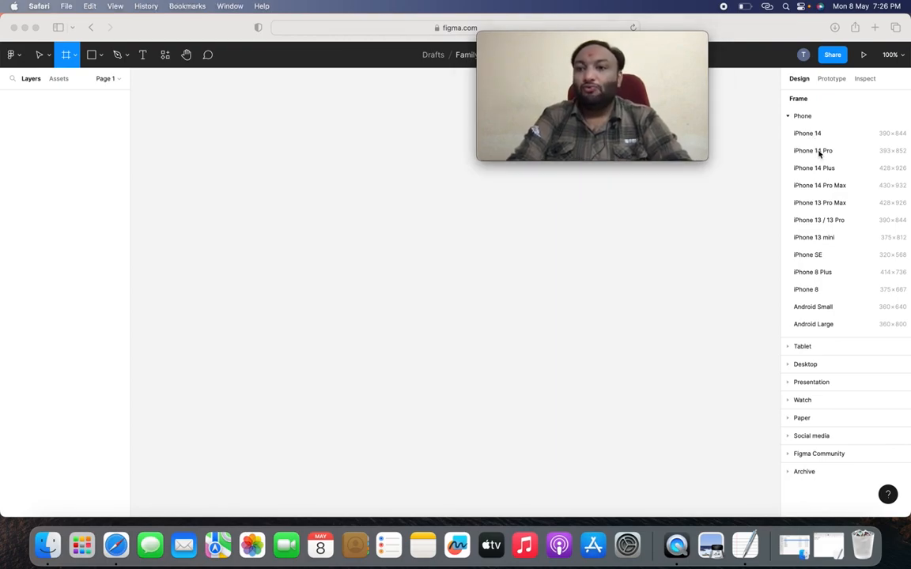
pyautogui.click(819, 155)
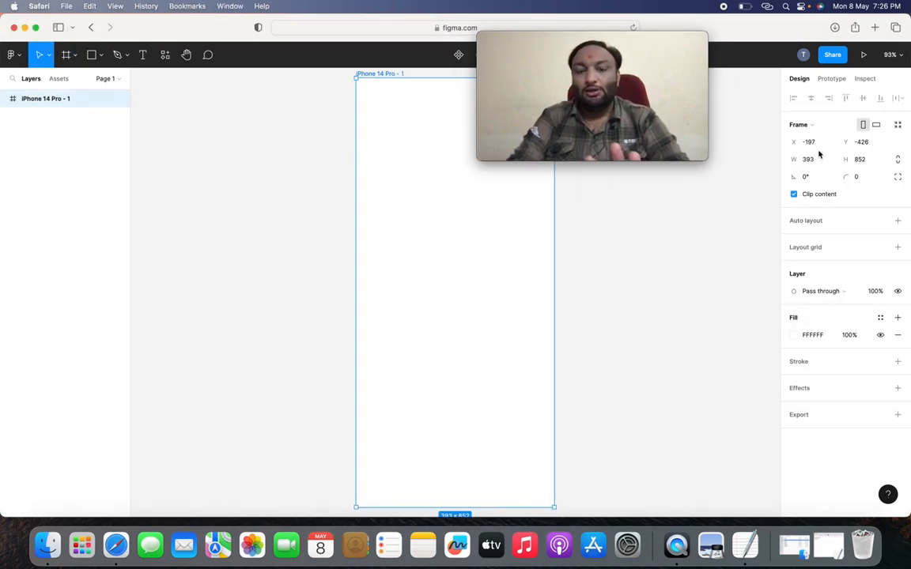
pyautogui.moveTo(609, 40); pyautogui.dragTo(806, 28)
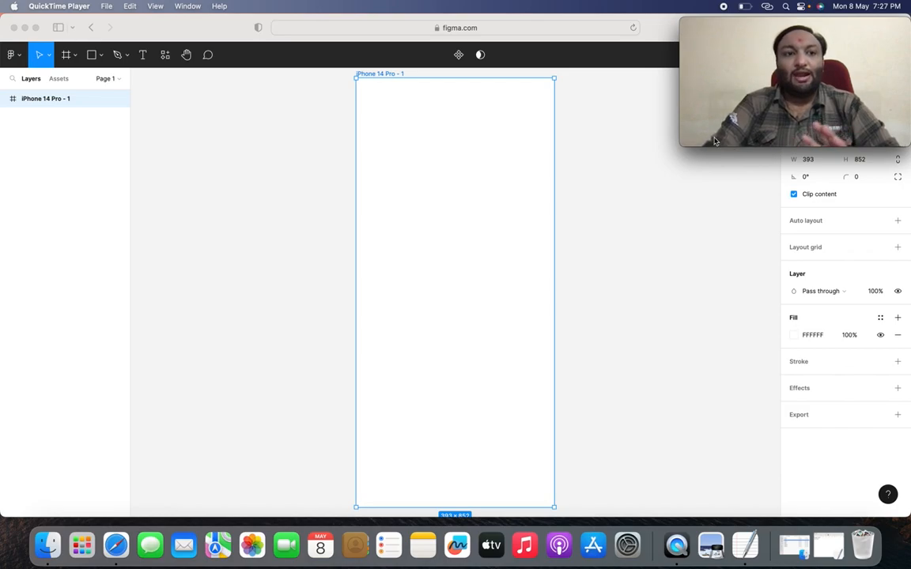
# Switch to the desktop and open the Chatting Application folder to review its PNG image assets
pyautogui.click(26, 29)
pyautogui.click(62, 77)
pyautogui.doubleClick(61, 77)
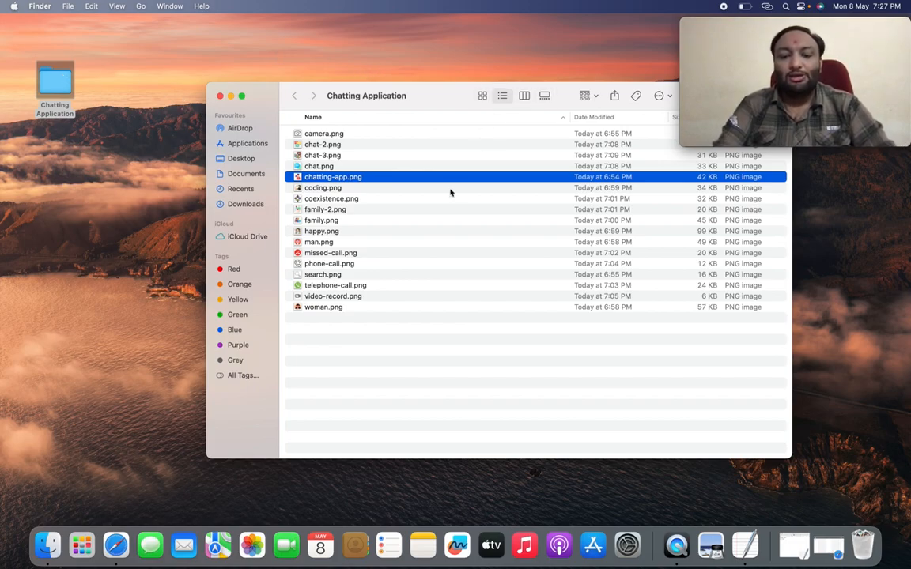
pyautogui.press('Return')
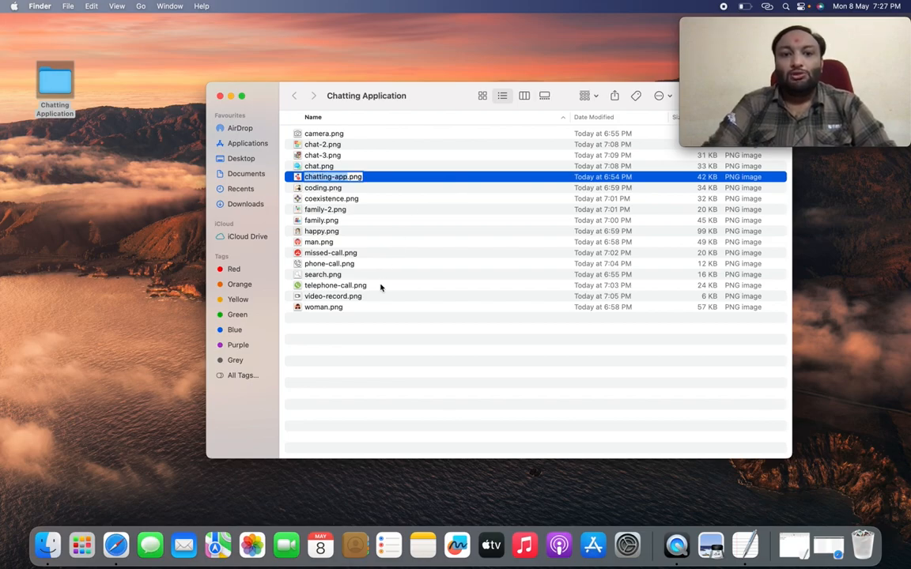
pyautogui.click(357, 294)
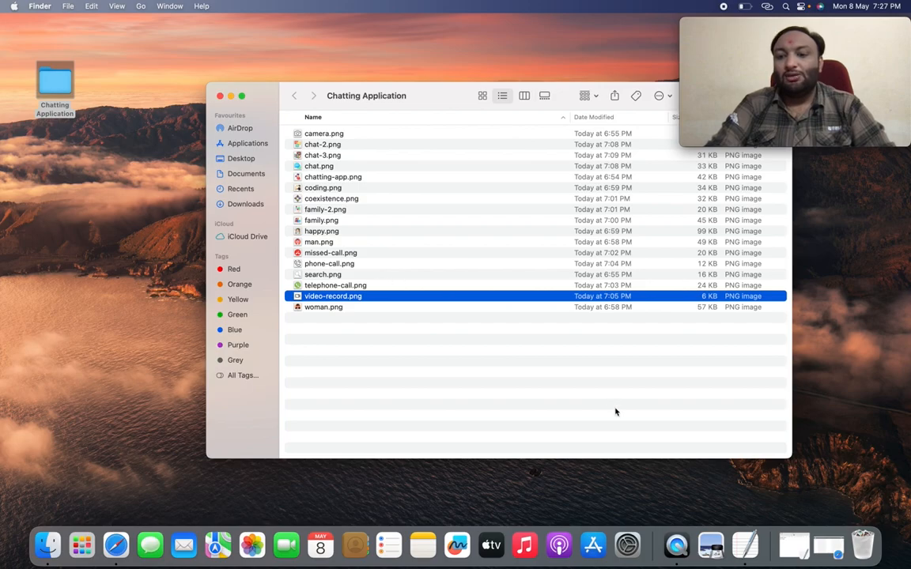
# Review the rectangle and button colour codes in the TextEdit note, and minimise the note and folder windows
pyautogui.click(747, 539)
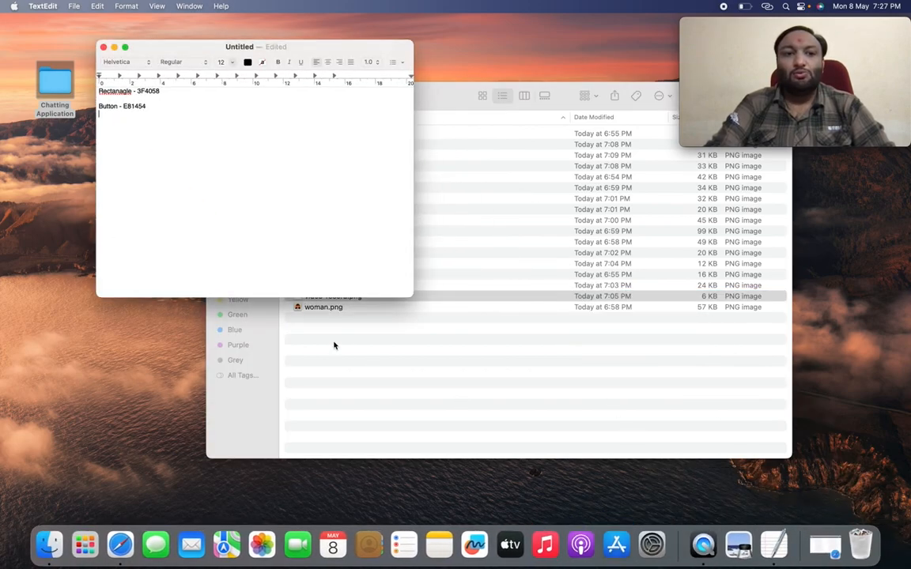
pyautogui.doubleClick(149, 92)
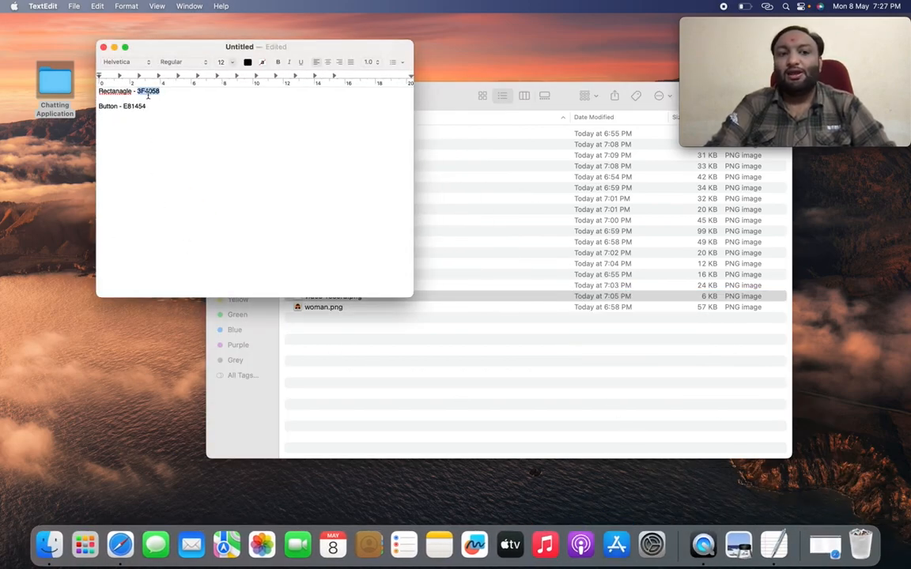
pyautogui.click(135, 107)
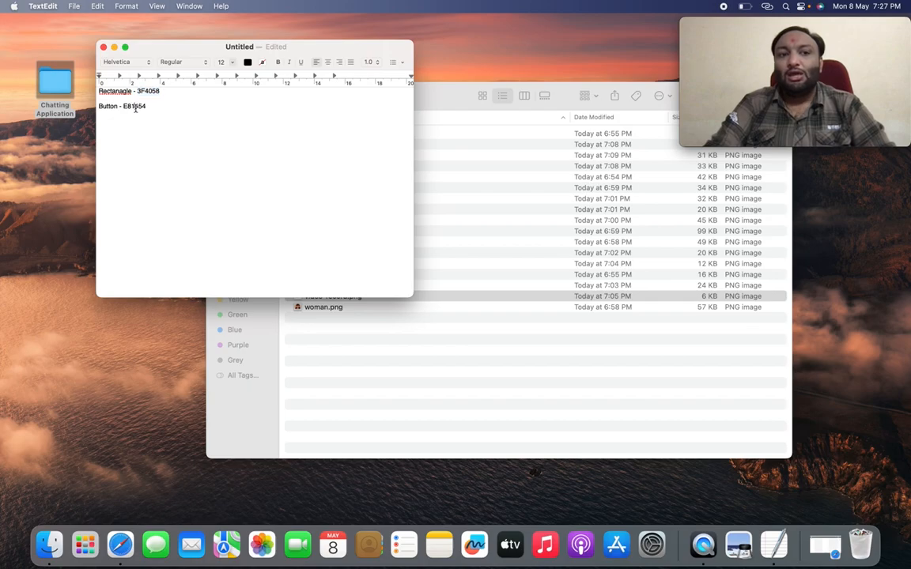
pyautogui.click(114, 48)
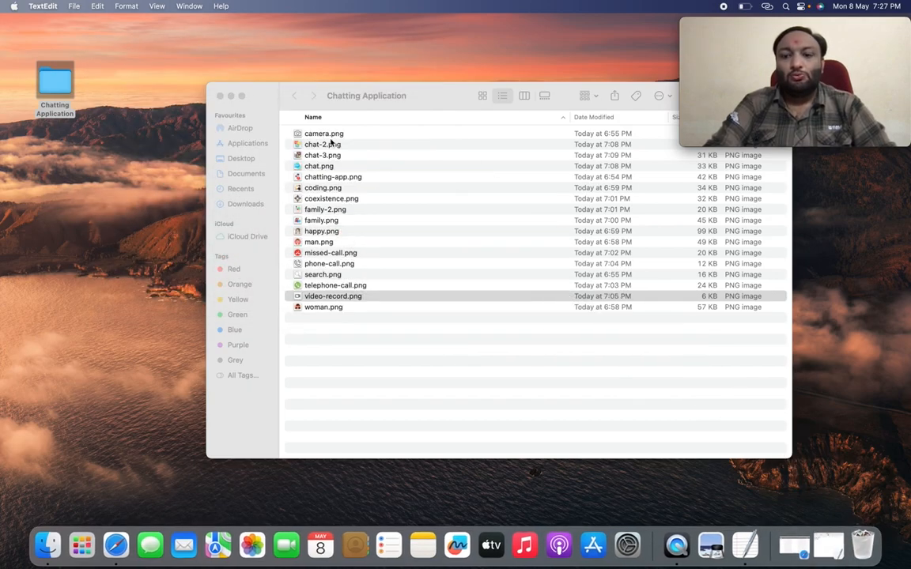
pyautogui.click(231, 95)
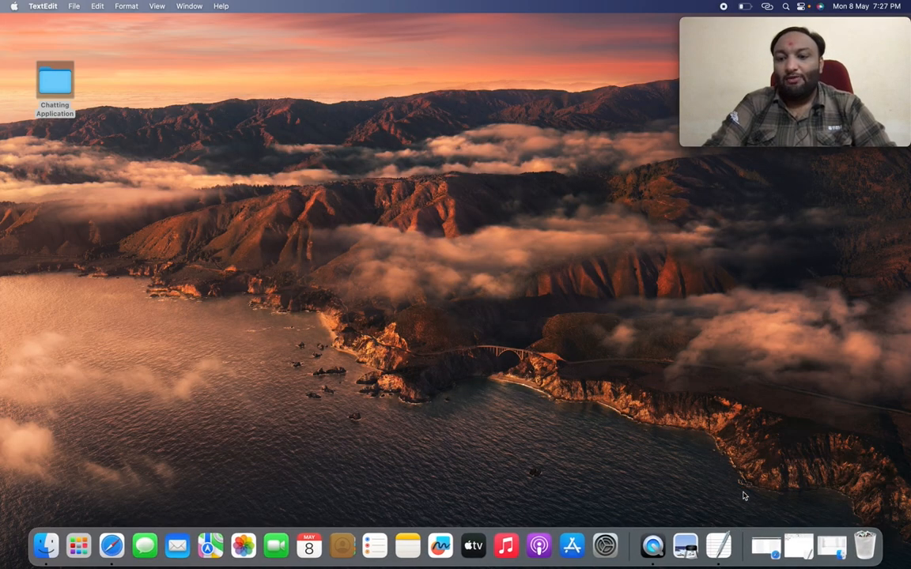
# Return to Figma in Safari and draw a rectangle about 281 × 279 in the upper half of the iPhone frame
pyautogui.click(763, 545)
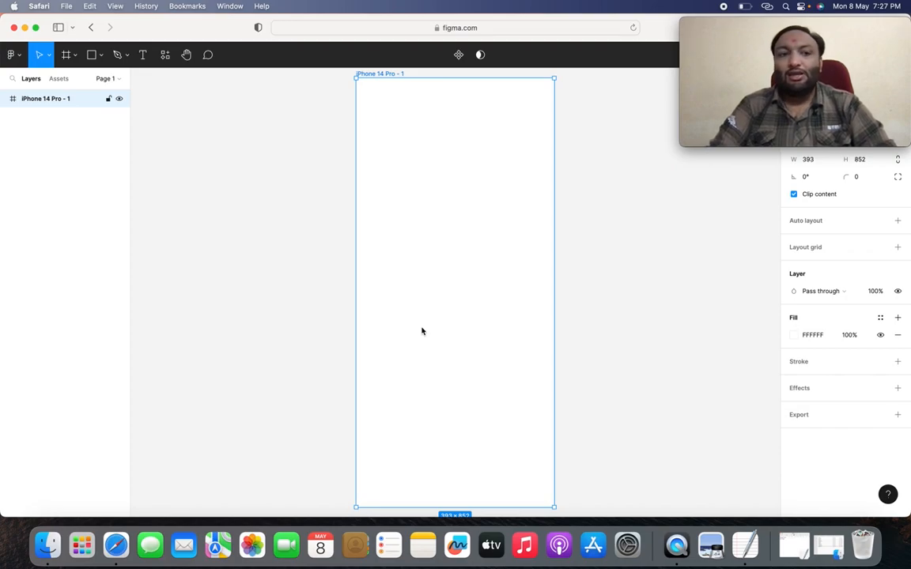
pyautogui.click(100, 57)
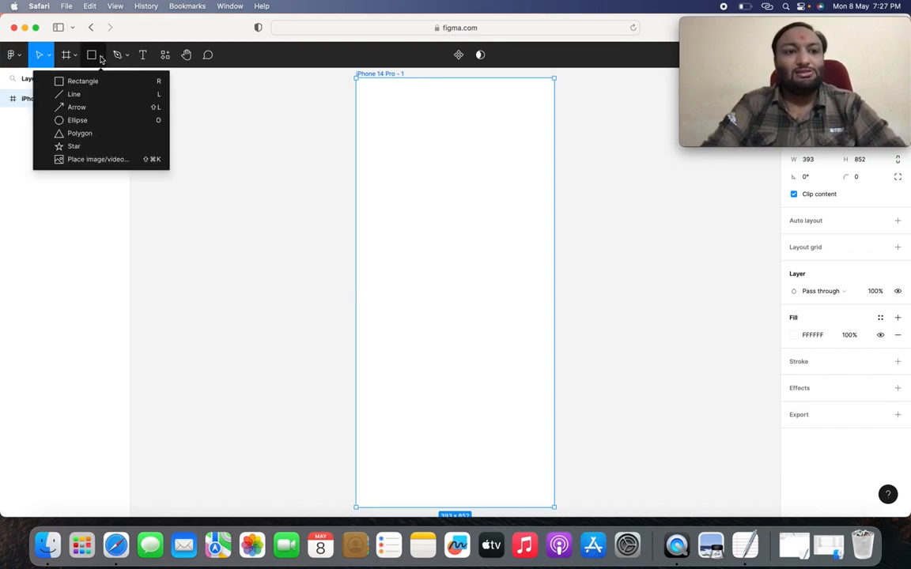
pyautogui.click(102, 82)
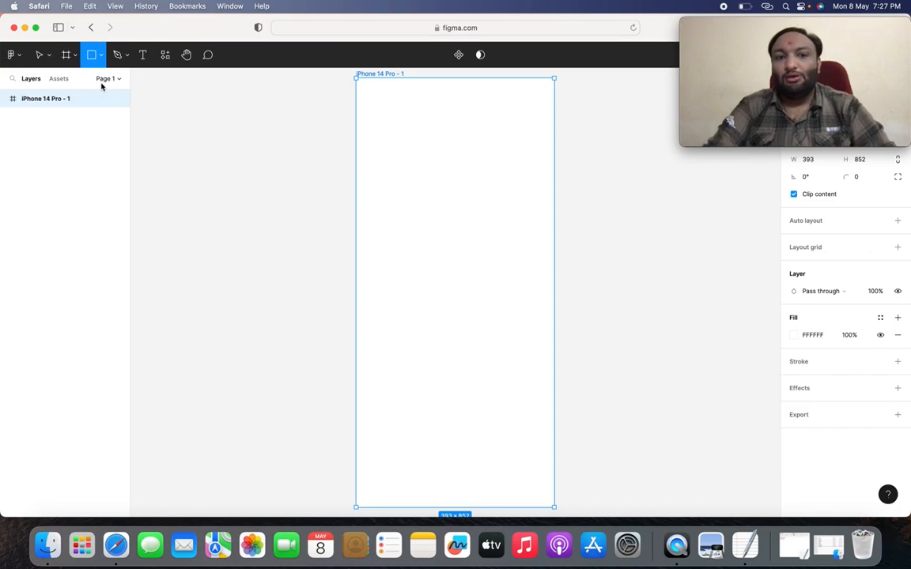
pyautogui.moveTo(377, 159); pyautogui.dragTo(519, 303)
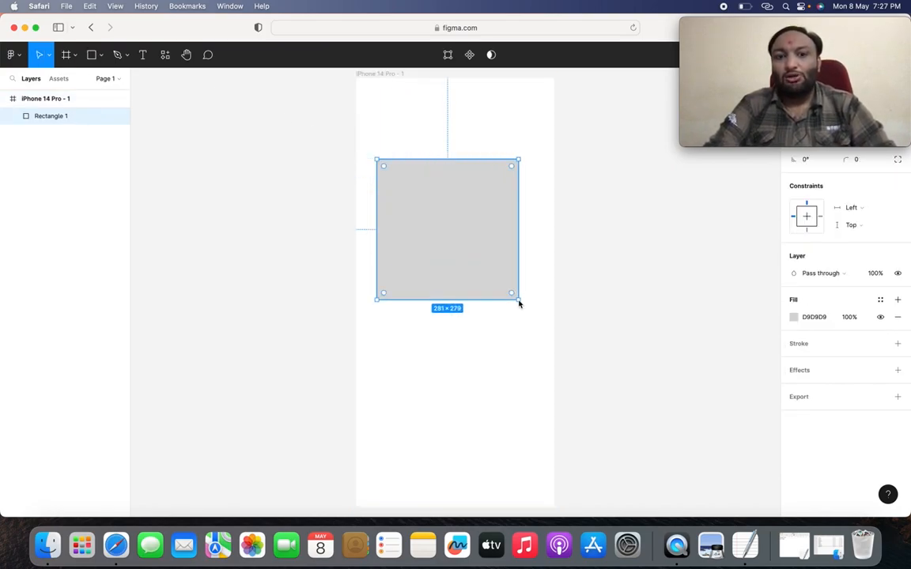
# Rename the iPhone frame as "iPhone 14 Pro -Splash Screen"
pyautogui.click(72, 101)
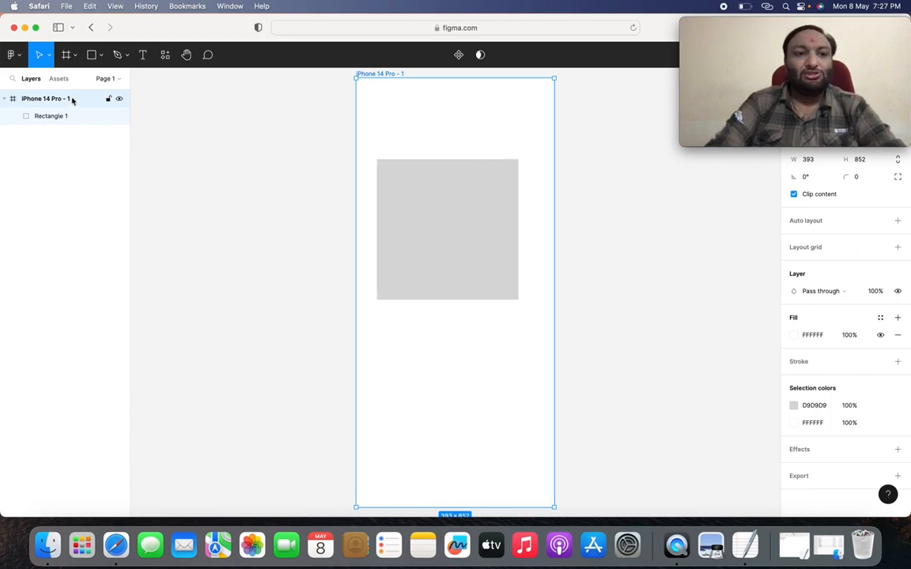
pyautogui.doubleClick(72, 100)
pyautogui.press('Right')
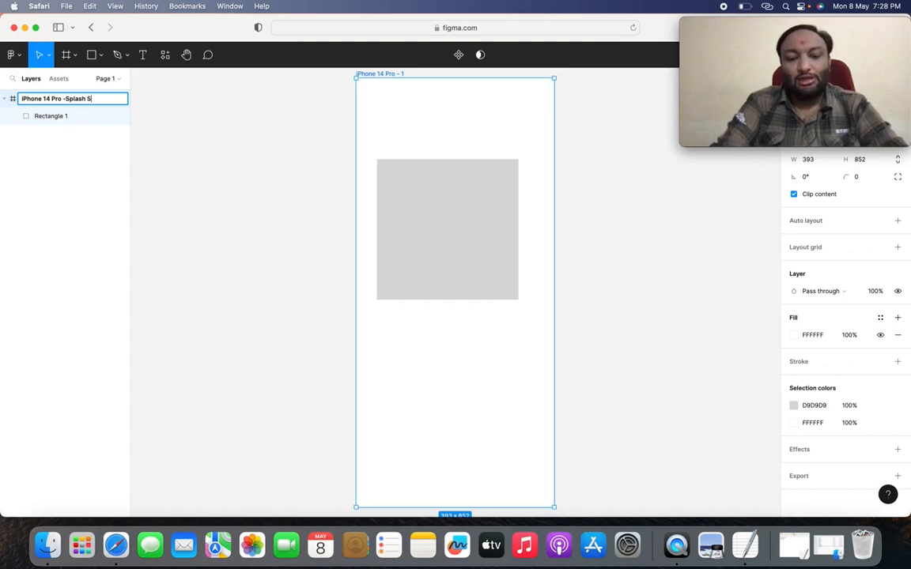
pyautogui.press('Return')
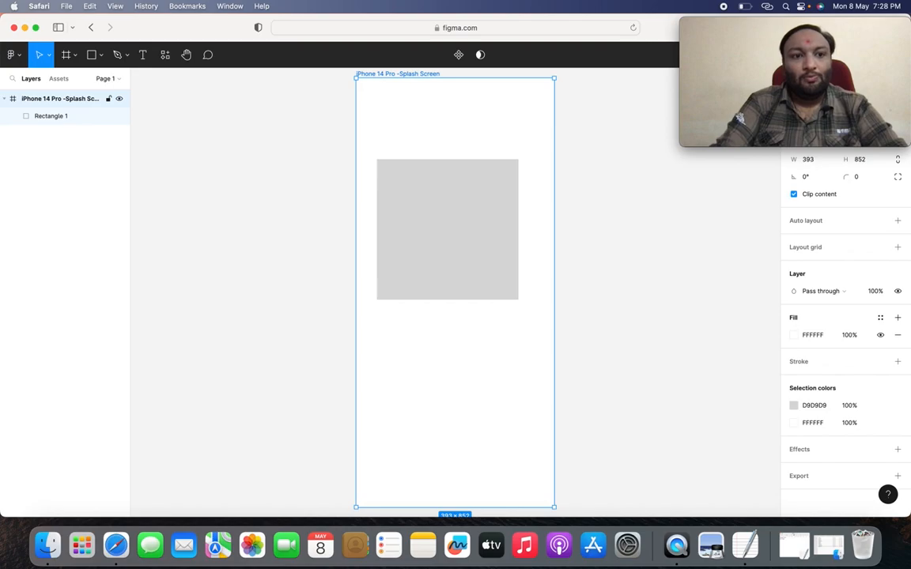
# Select the grey rectangle and copy the rectangle colour code 3F4058 from the TextEdit note
pyautogui.click(416, 232)
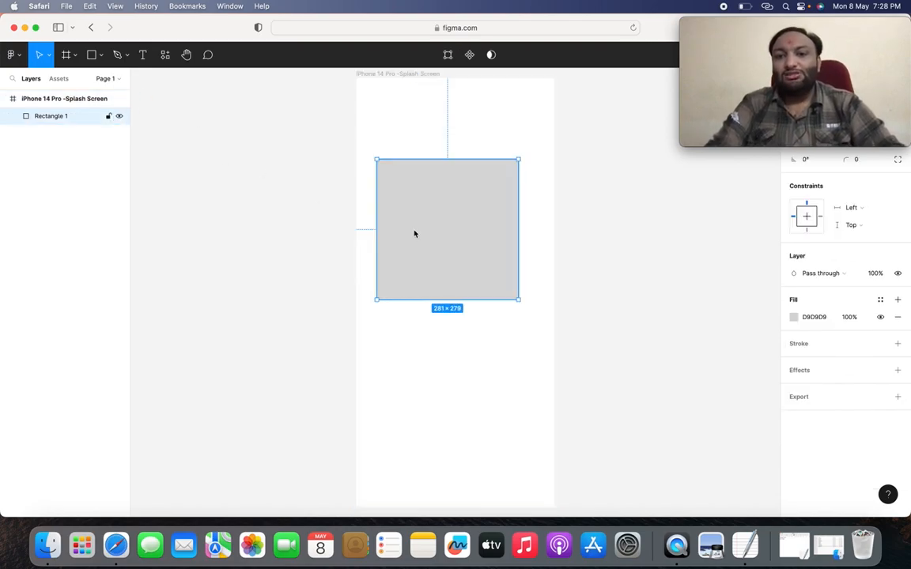
pyautogui.moveTo(765, 20); pyautogui.dragTo(598, 16)
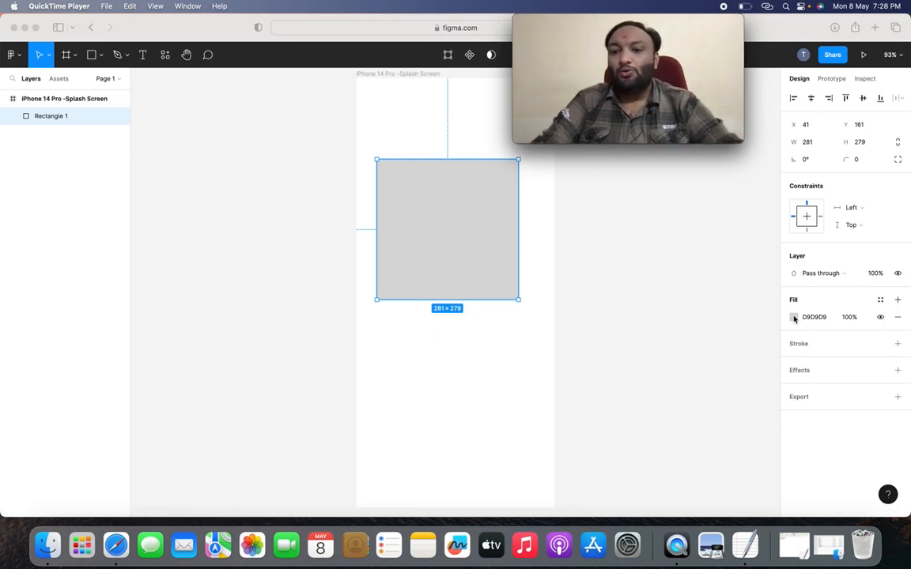
pyautogui.click(746, 546)
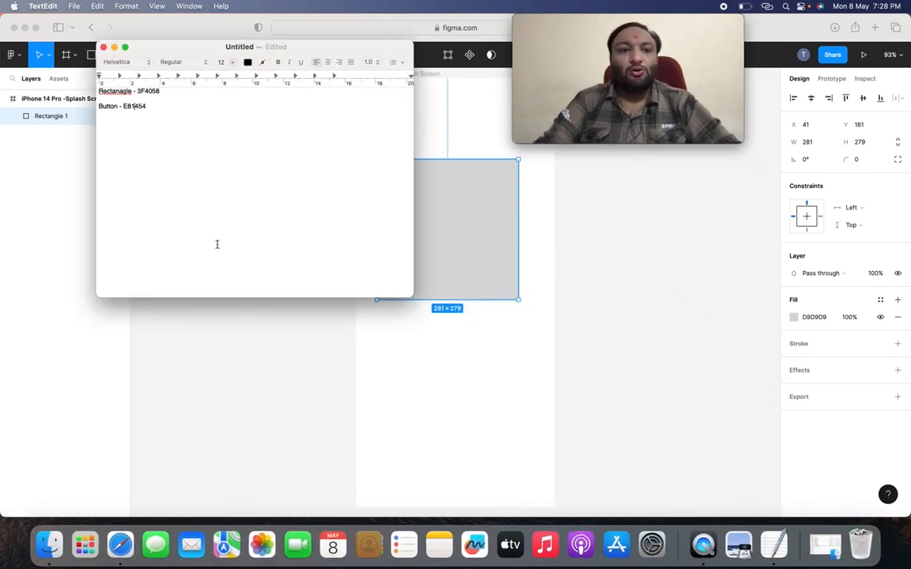
pyautogui.doubleClick(150, 92)
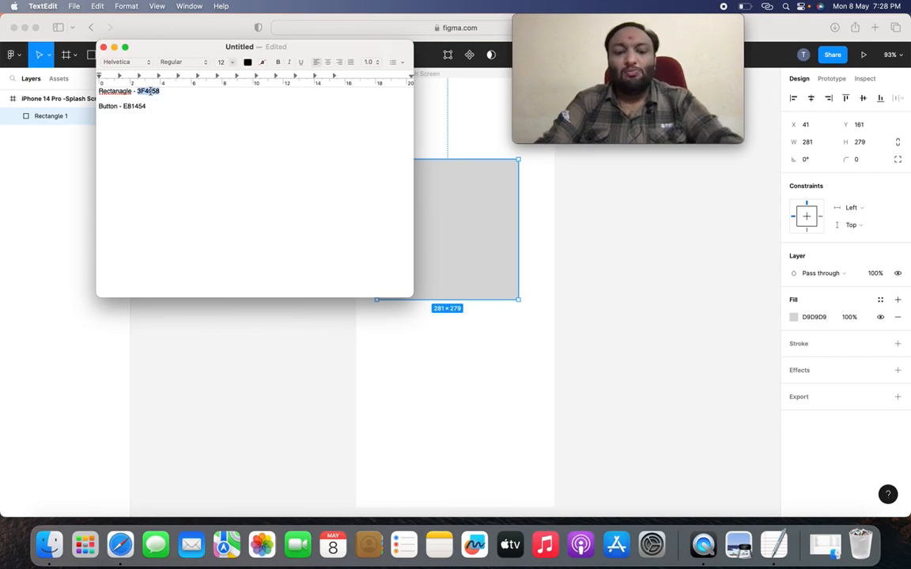
pyautogui.click(114, 48)
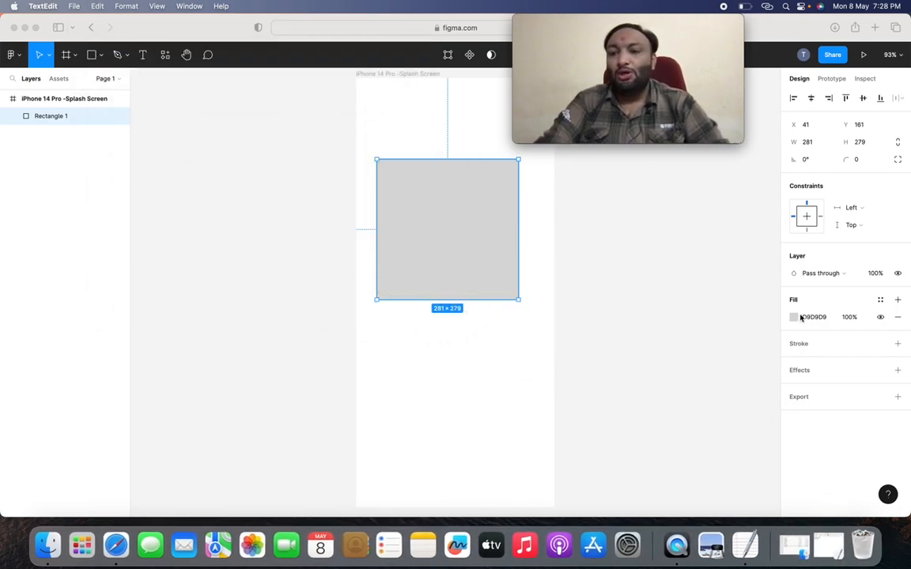
# Add a drop shadow effect and a 1x PNG export setting to the rectangle
pyautogui.click(795, 318)
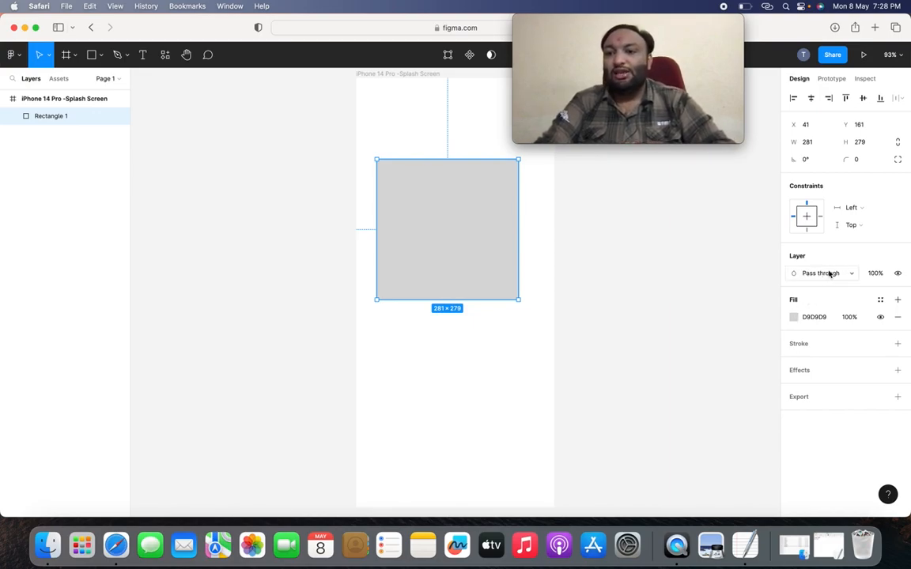
pyautogui.click(830, 371)
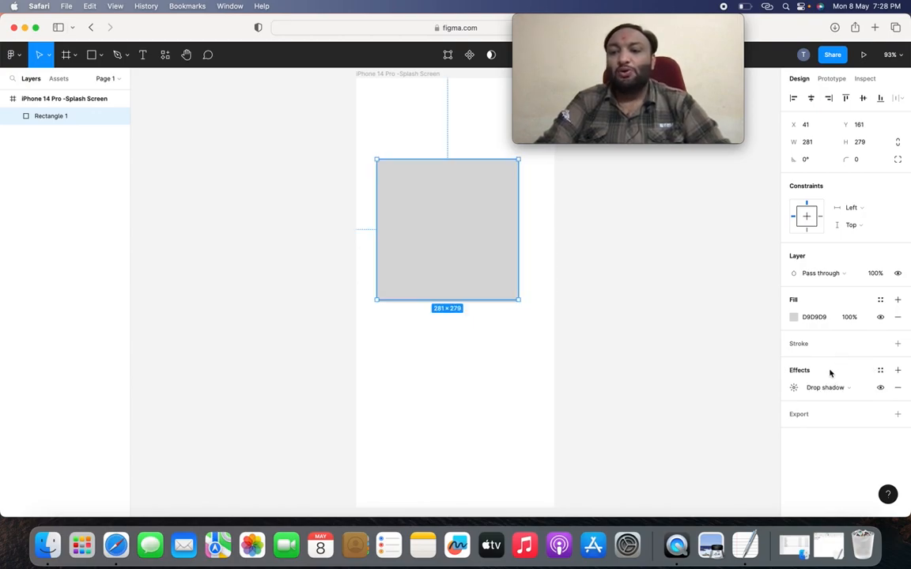
pyautogui.click(818, 412)
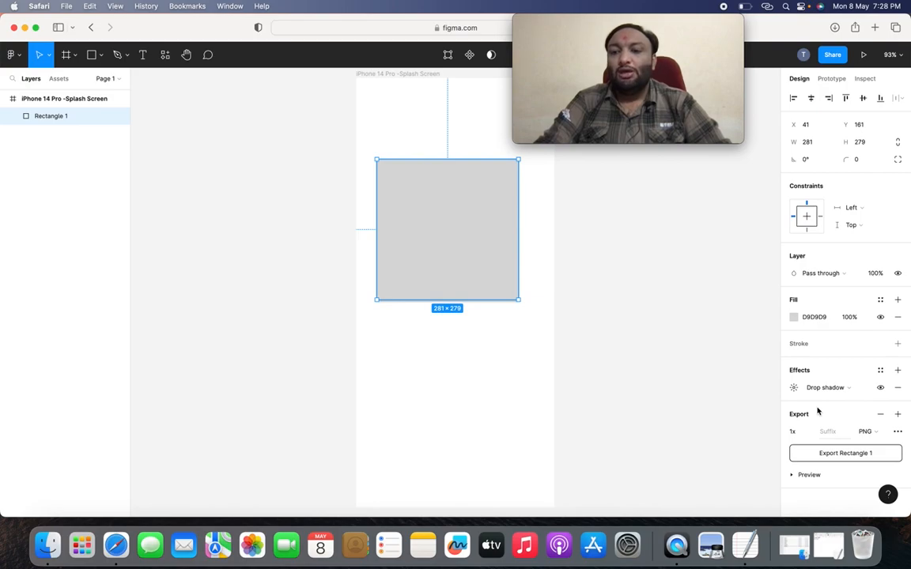
# Set the rectangle's fill colour to 3F4058
pyautogui.click(809, 318)
pyautogui.write('3F4058')
pyautogui.press('Return')
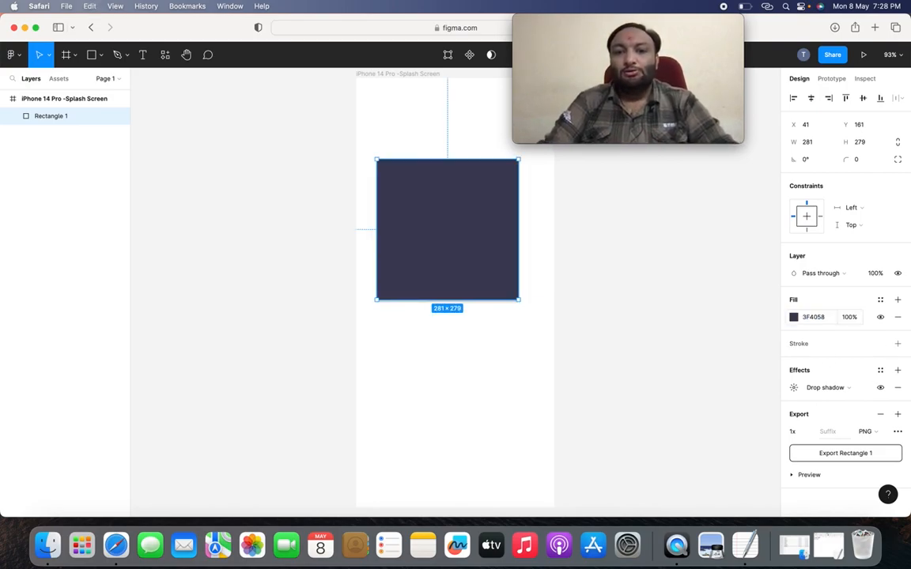
# Move the dark rectangle to the frame's bottom-left corner and enlarge it to full frame width, about 393 × 411
pyautogui.click(490, 328)
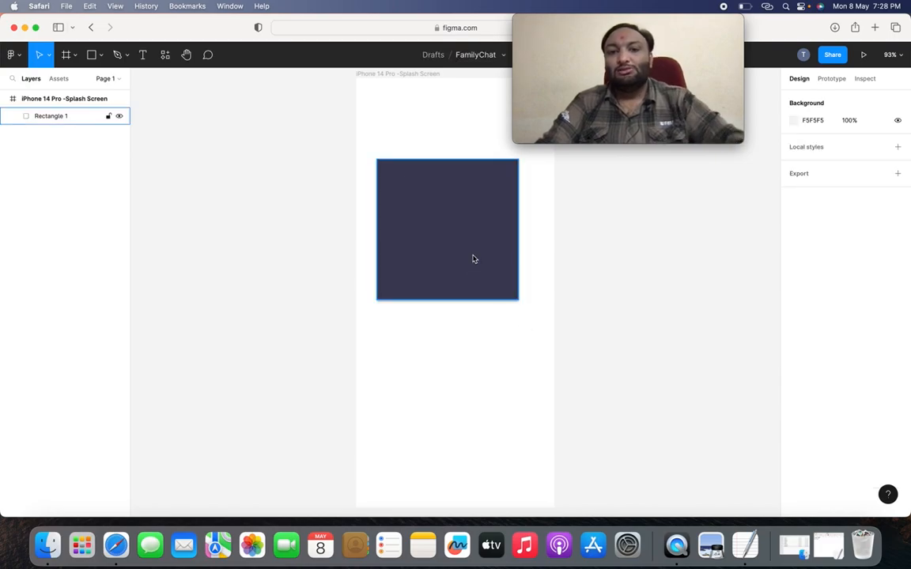
pyautogui.moveTo(474, 258); pyautogui.dragTo(453, 463)
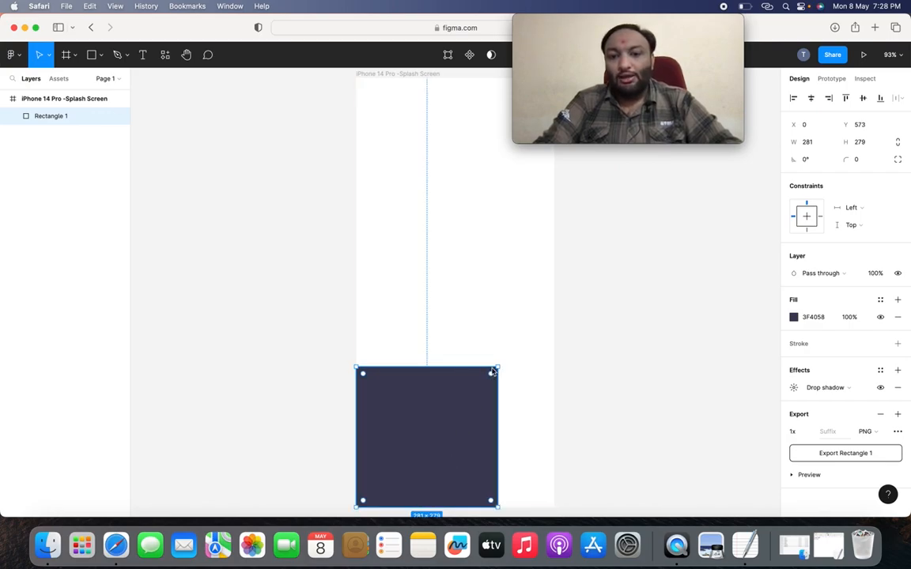
pyautogui.moveTo(498, 367); pyautogui.dragTo(555, 300)
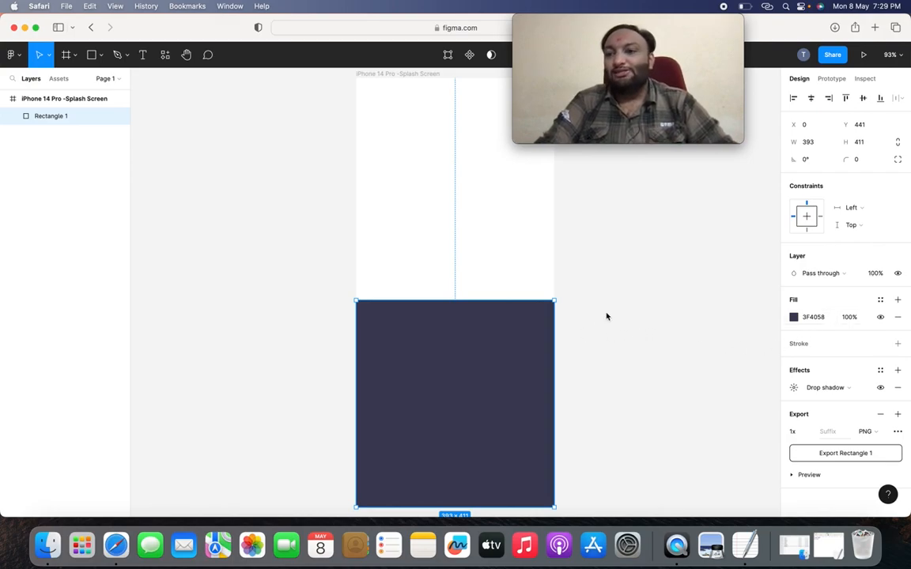
# Switch the rectangle to individual corner radii and round its top-left corner to 21
pyautogui.click(898, 160)
pyautogui.click(806, 178)
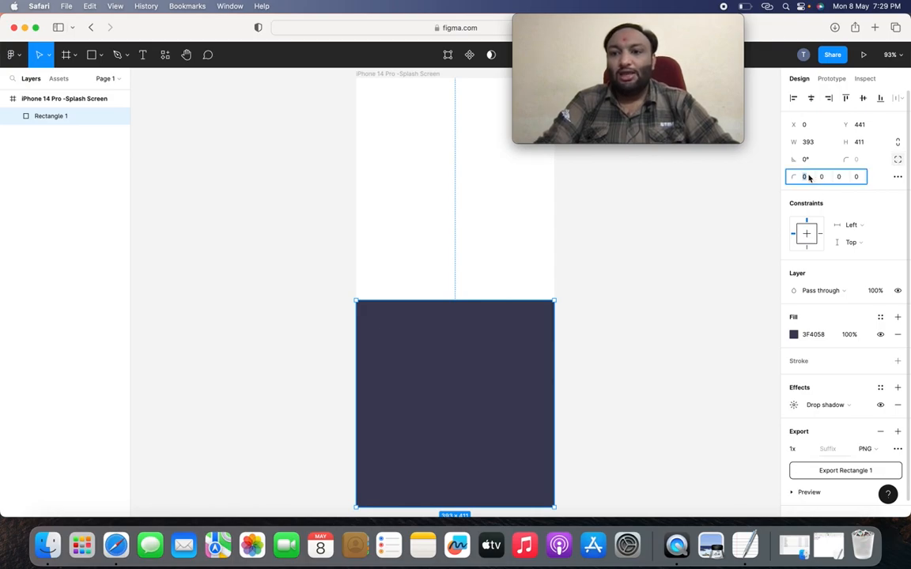
pyautogui.write('1')
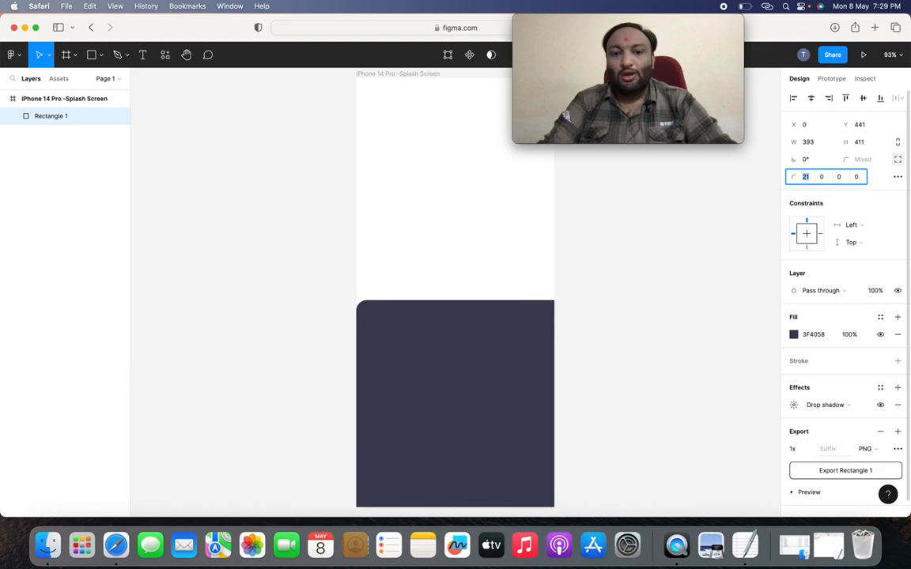
# Raise the top-left corner radius to 29 and shift the rectangle to X 41, Y 427
pyautogui.moveTo(519, 336); pyautogui.dragTo(537, 338)
pyautogui.press('Up')
pyautogui.press('Up')
pyautogui.press('Up')
pyautogui.press('Up')
pyautogui.press('Up')
pyautogui.press('Up')
pyautogui.press('Up')
pyautogui.press('Up')
pyautogui.press('Up')
pyautogui.press('Up')
pyautogui.press('Up')
pyautogui.press('Up')
pyautogui.press('Up')
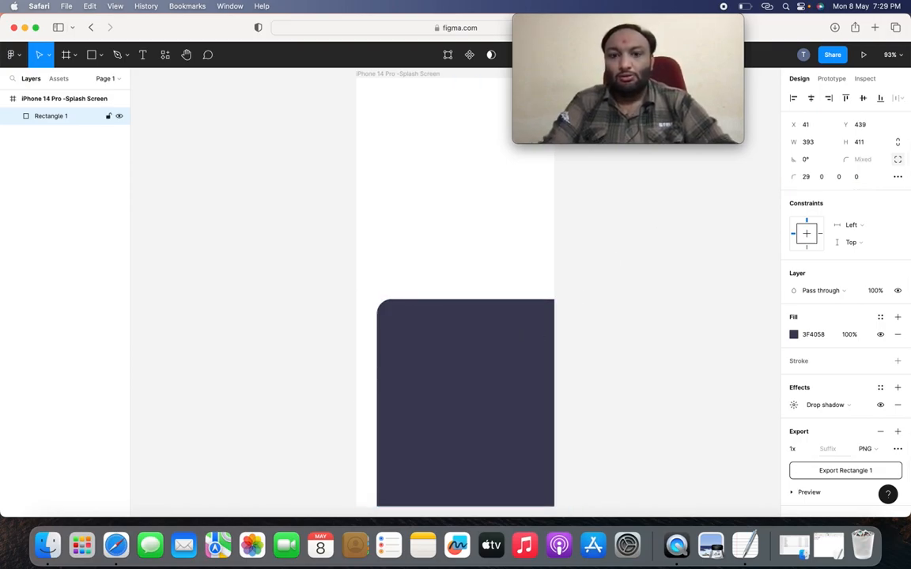
pyautogui.press('Up')
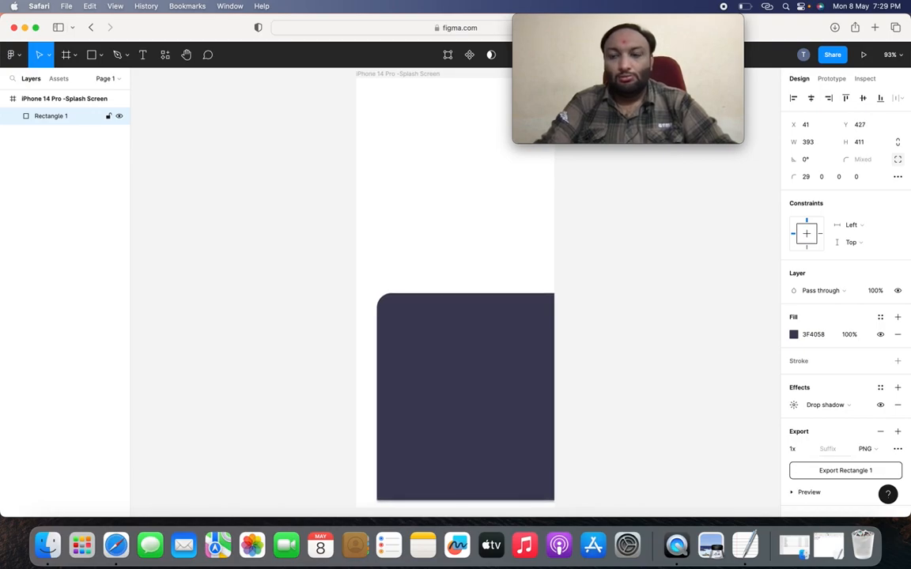
# Increase the rectangle's top-left corner radius to 55
pyautogui.click(806, 176)
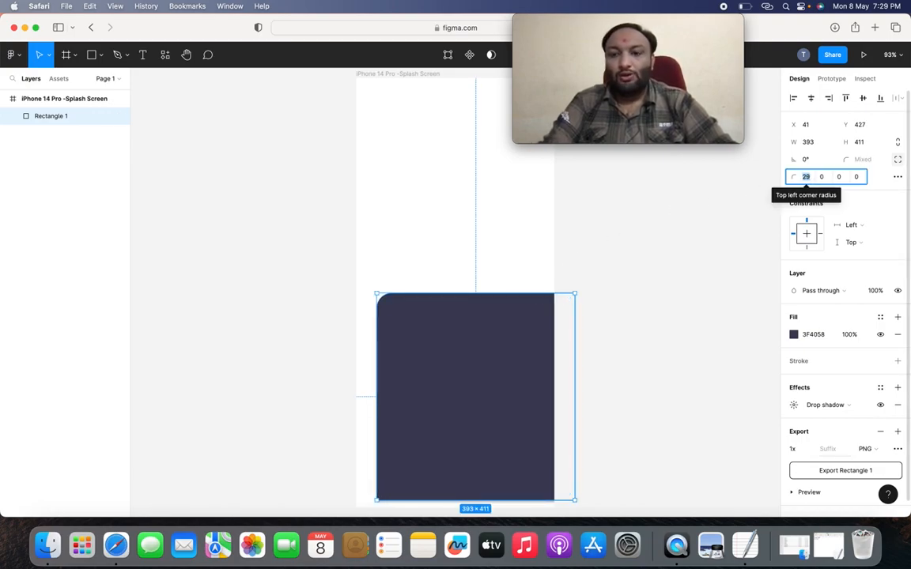
pyautogui.press('Up')
pyautogui.press('Up')
pyautogui.press('Up')
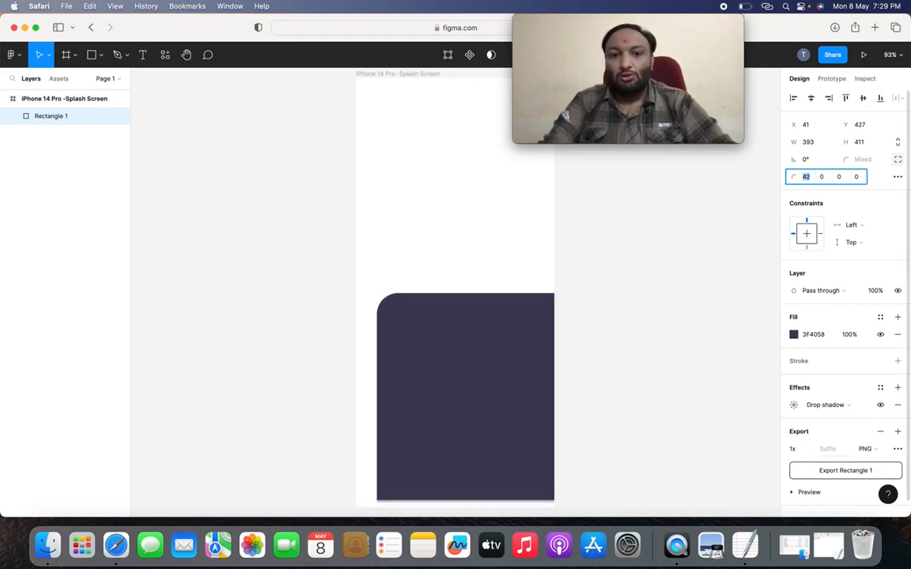
pyautogui.press('Up')
pyautogui.press('Up')
pyautogui.press('Up')
pyautogui.press('Up')
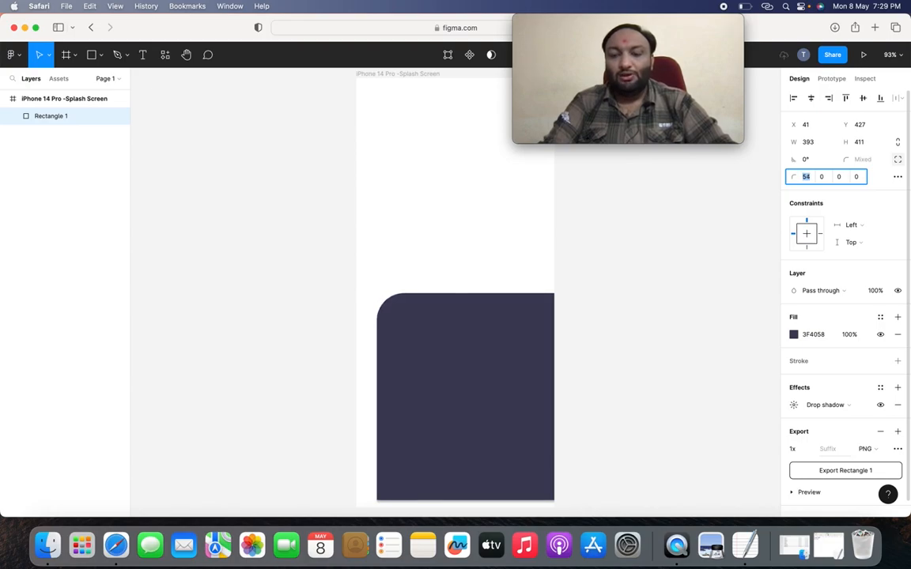
# Move the rectangle to X 0, Y 356 and stretch it down to the frame's bottom edge, to a height of 496
pyautogui.moveTo(473, 346); pyautogui.dragTo(463, 356)
pyautogui.moveTo(463, 354); pyautogui.dragTo(460, 293)
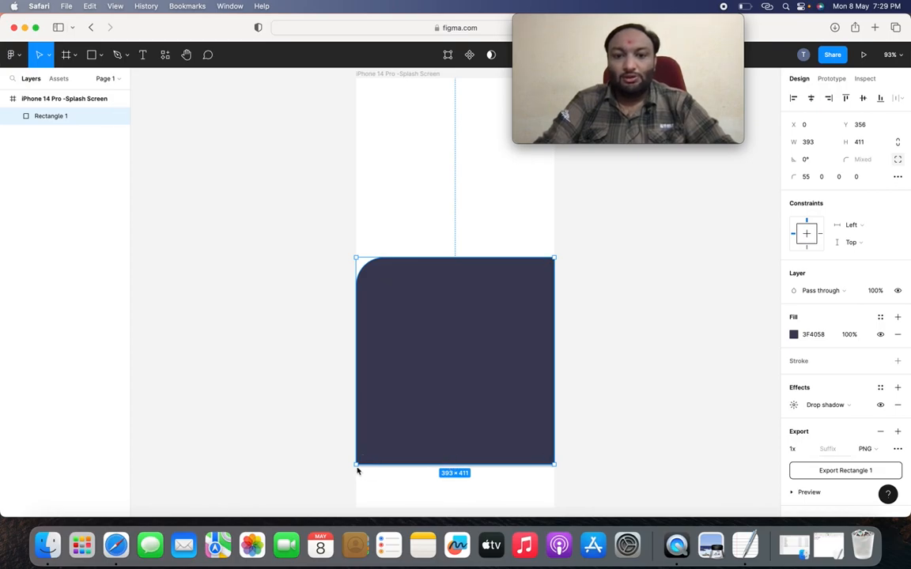
pyautogui.moveTo(357, 465); pyautogui.dragTo(353, 508)
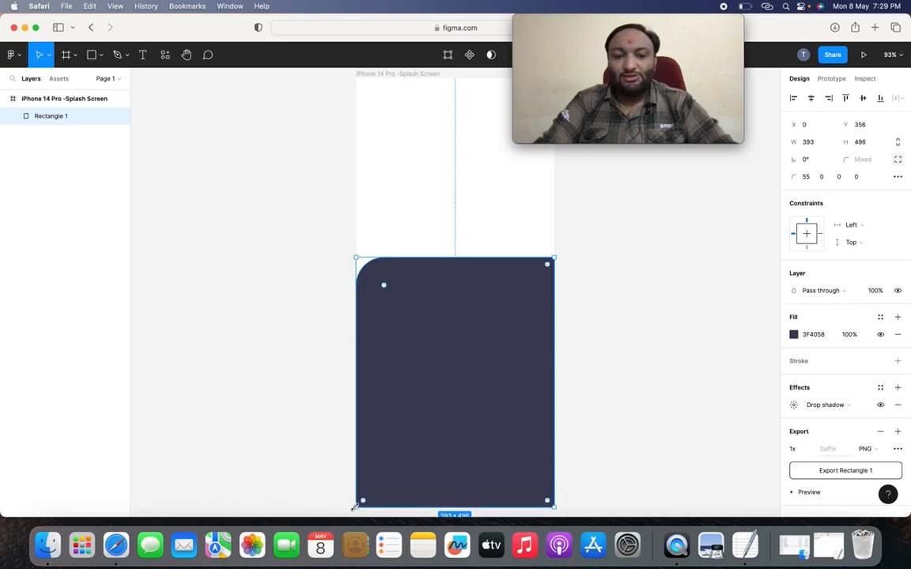
pyautogui.click(579, 346)
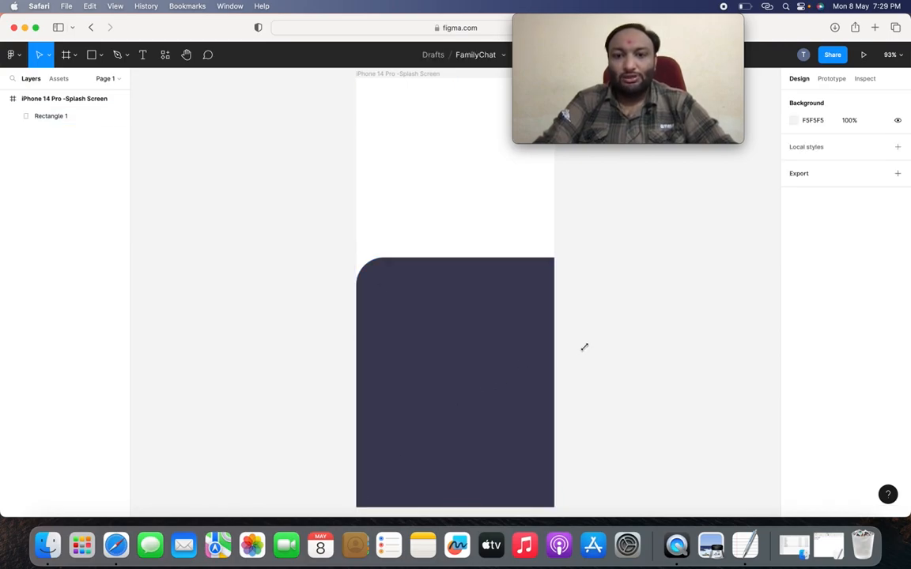
# Increase the rectangle's top-left corner radius to 97 and deselect the rectangle
pyautogui.click(508, 332)
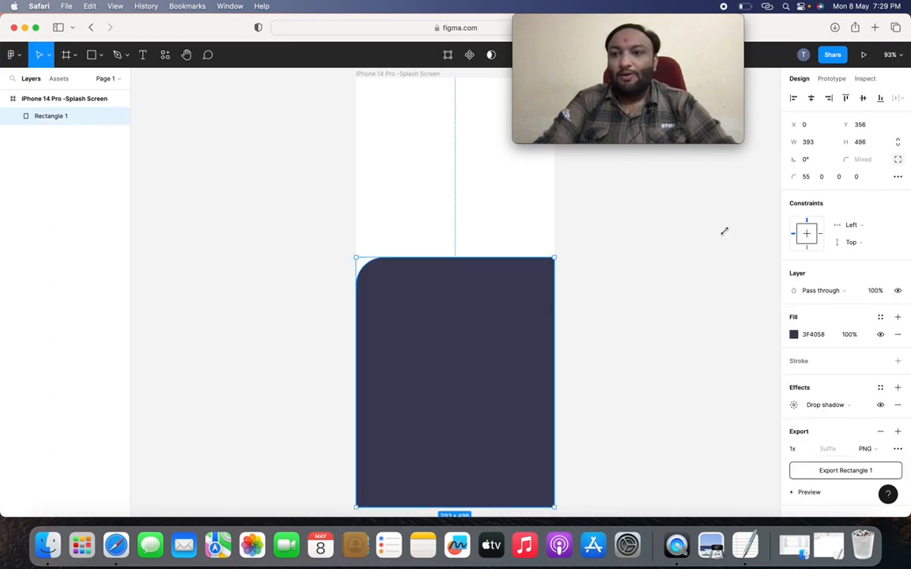
pyautogui.click(809, 178)
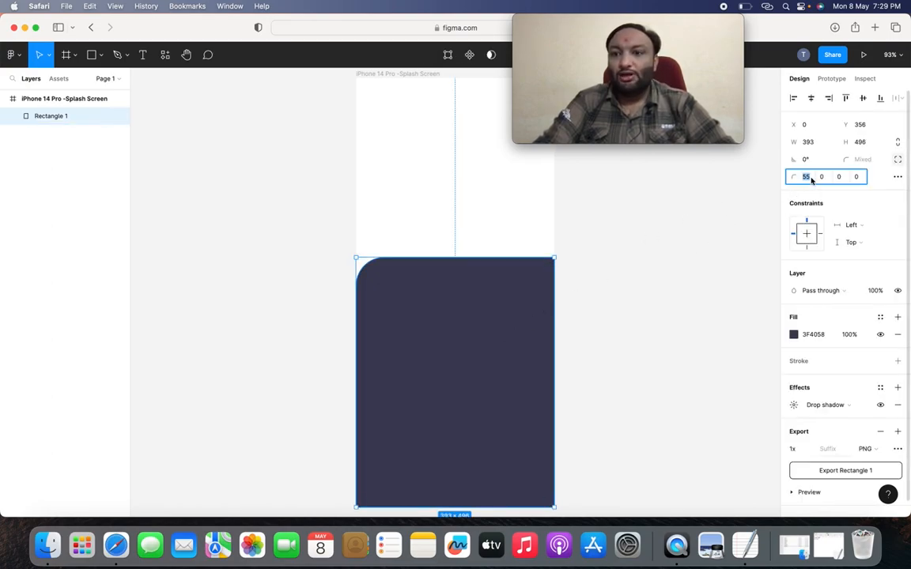
pyautogui.press('Up')
pyautogui.press('Up')
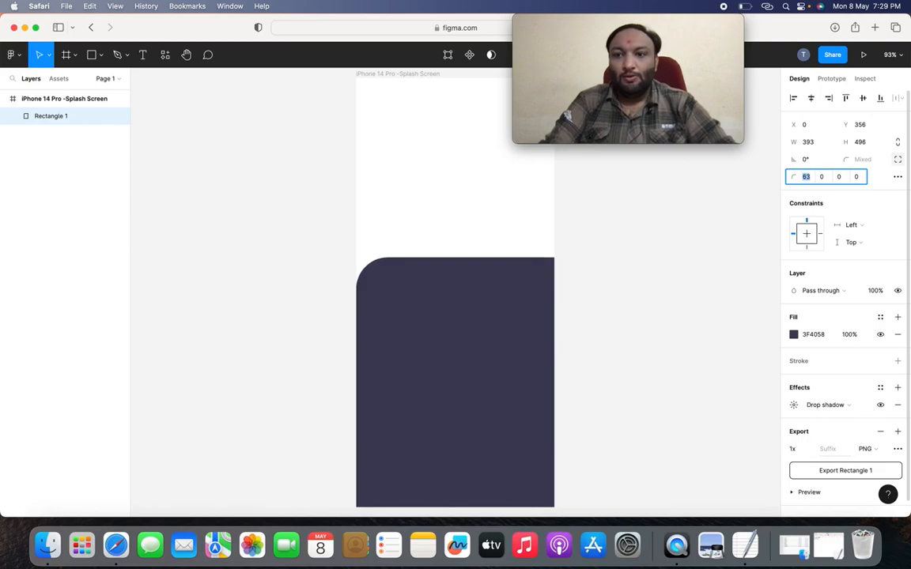
pyautogui.press('Up')
pyautogui.press('Up')
pyautogui.press('Up')
pyautogui.press('Up')
pyautogui.press('Up')
pyautogui.press('Up')
pyautogui.press('Up')
pyautogui.press('Up')
pyautogui.press('Up')
pyautogui.press('Up')
pyautogui.press('Up')
pyautogui.press('Up')
pyautogui.press('Up')
pyautogui.press('Up')
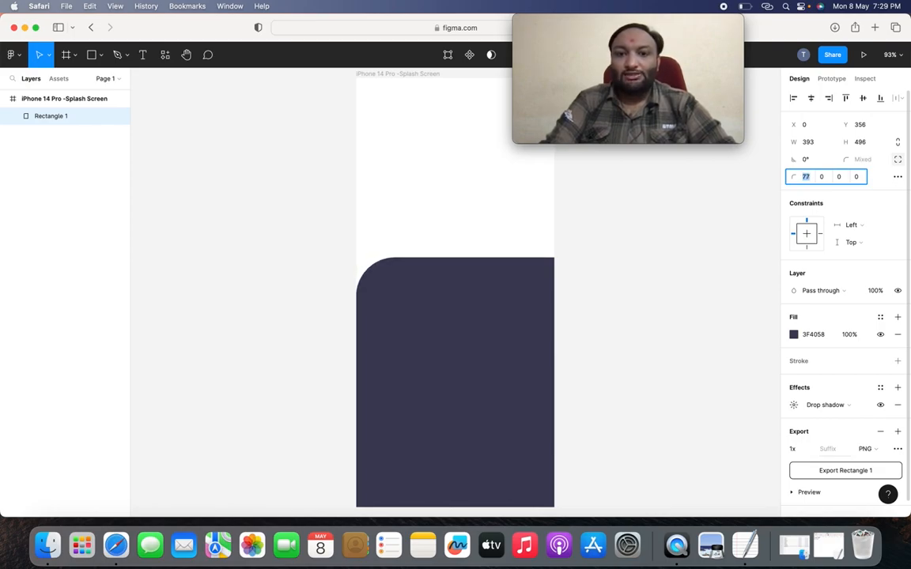
pyautogui.press('Up')
pyautogui.press('Up')
pyautogui.press('Up')
pyautogui.press('Up')
pyautogui.press('Up')
pyautogui.press('Up')
pyautogui.press('Up')
pyautogui.press('Up')
pyautogui.press('Up')
pyautogui.press('Up')
pyautogui.press('Up')
pyautogui.press('Up')
pyautogui.press('Up')
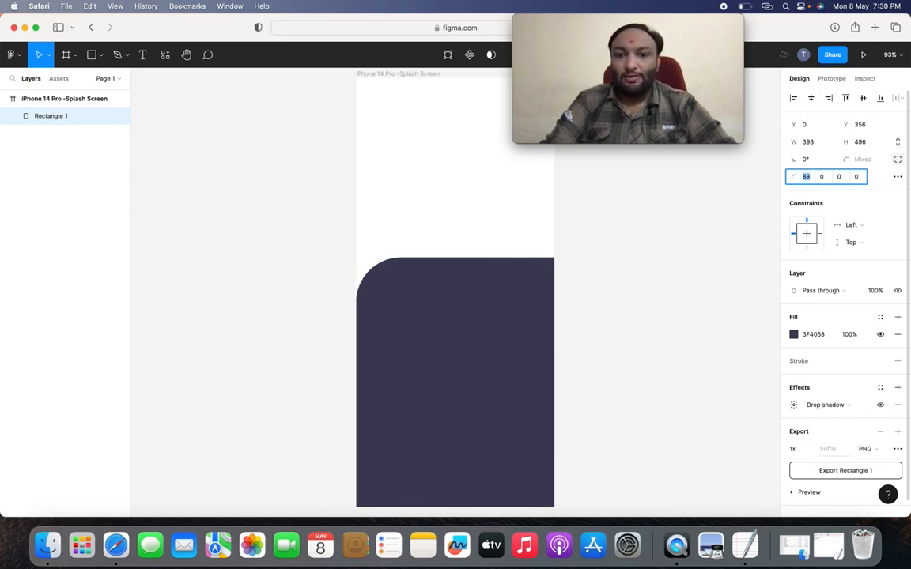
pyautogui.press('Up')
pyautogui.press('Up')
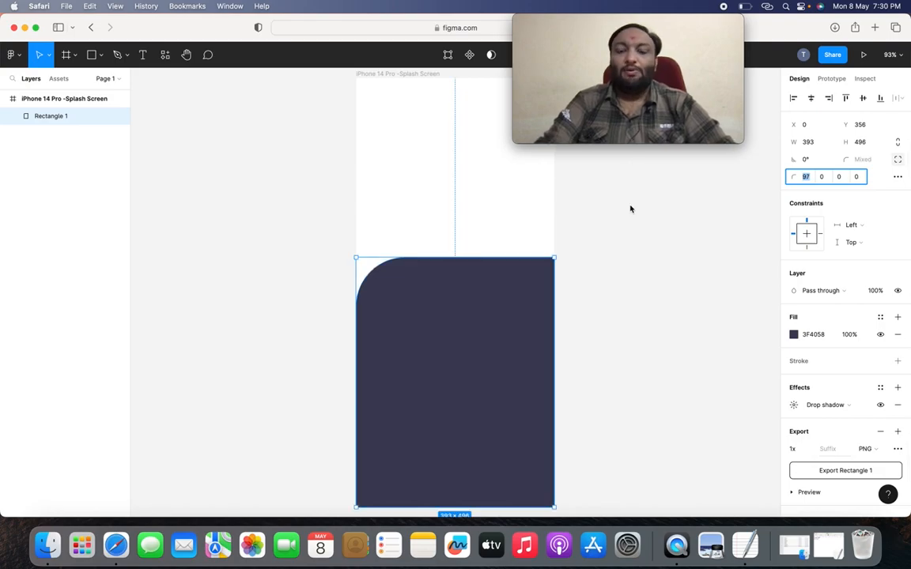
pyautogui.click(606, 282)
pyautogui.click(491, 325)
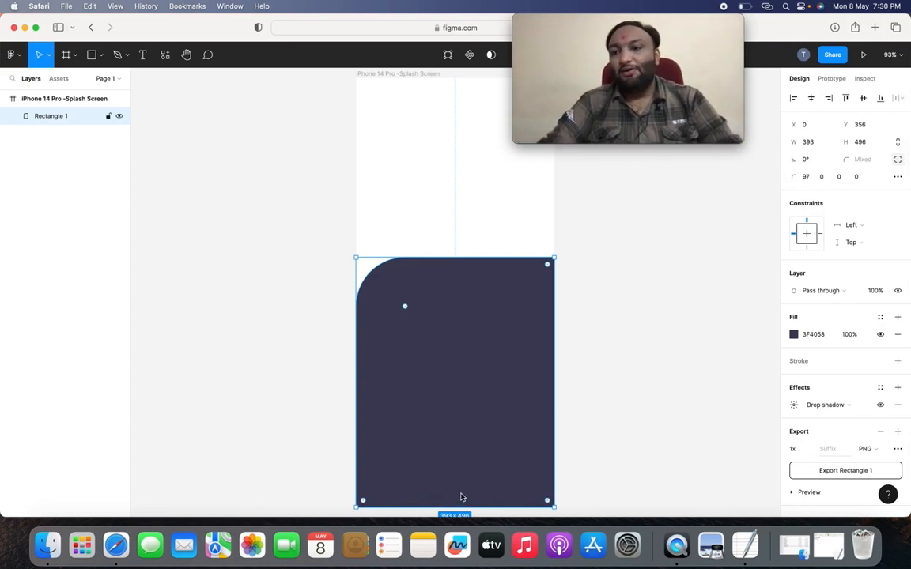
pyautogui.click(443, 230)
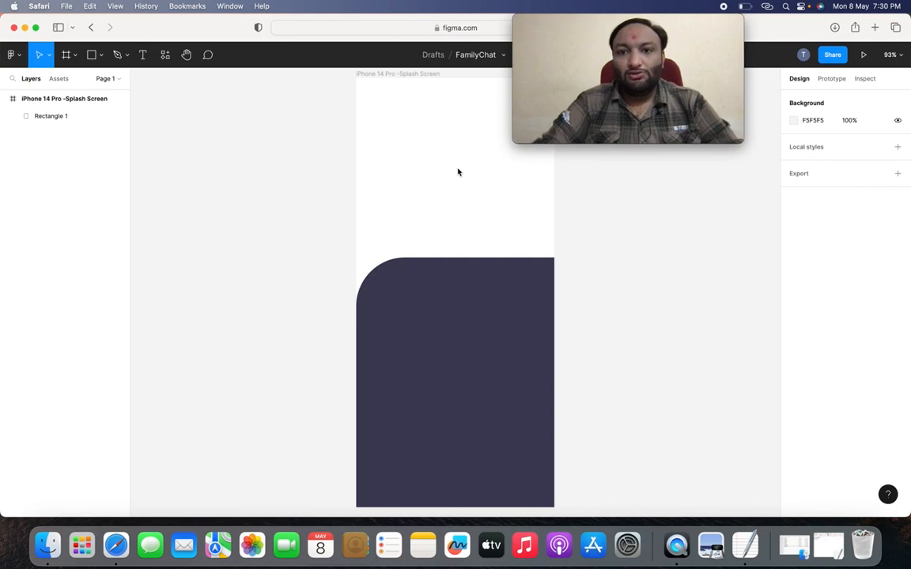
# Place the image chatting-app.png from the Chatting Application folder on the splash screen frame
pyautogui.click(100, 56)
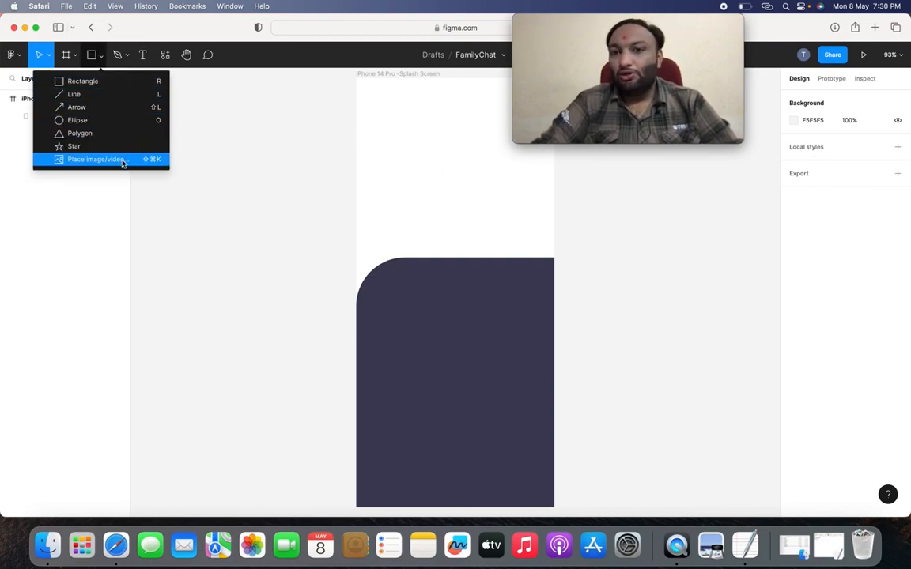
pyautogui.click(96, 160)
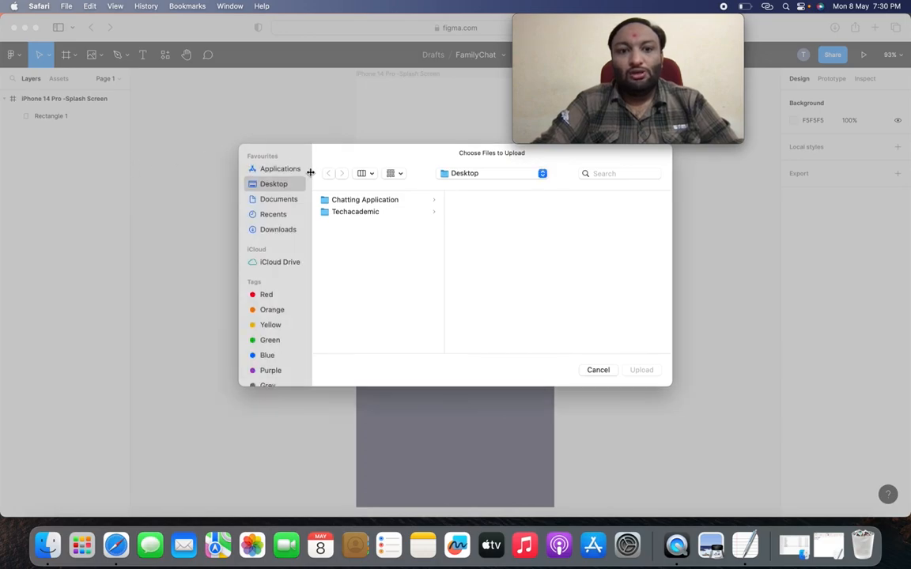
pyautogui.click(352, 199)
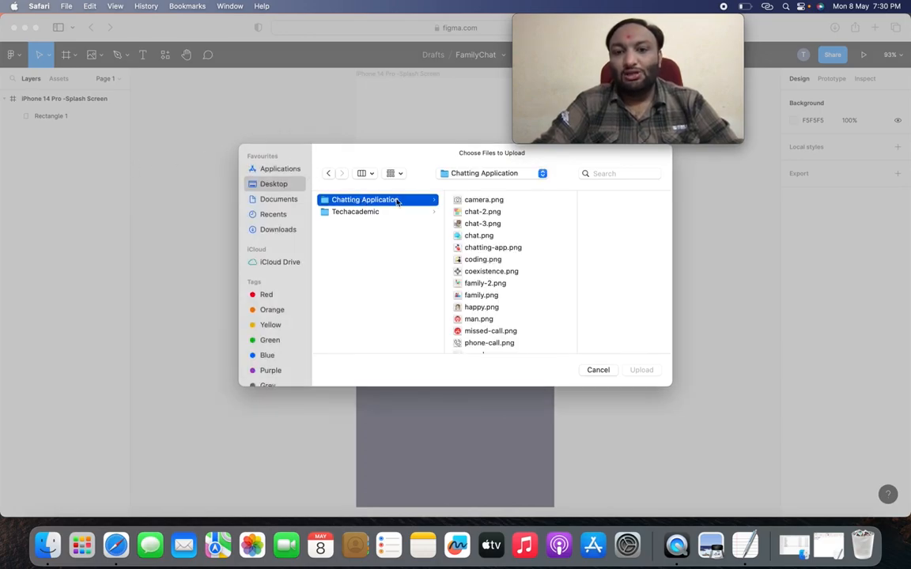
pyautogui.click(488, 248)
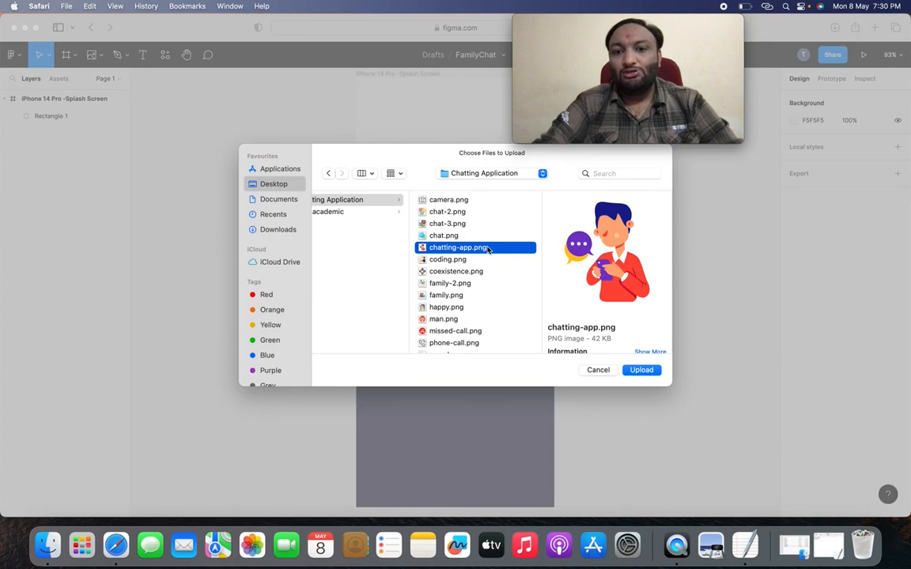
pyautogui.click(642, 370)
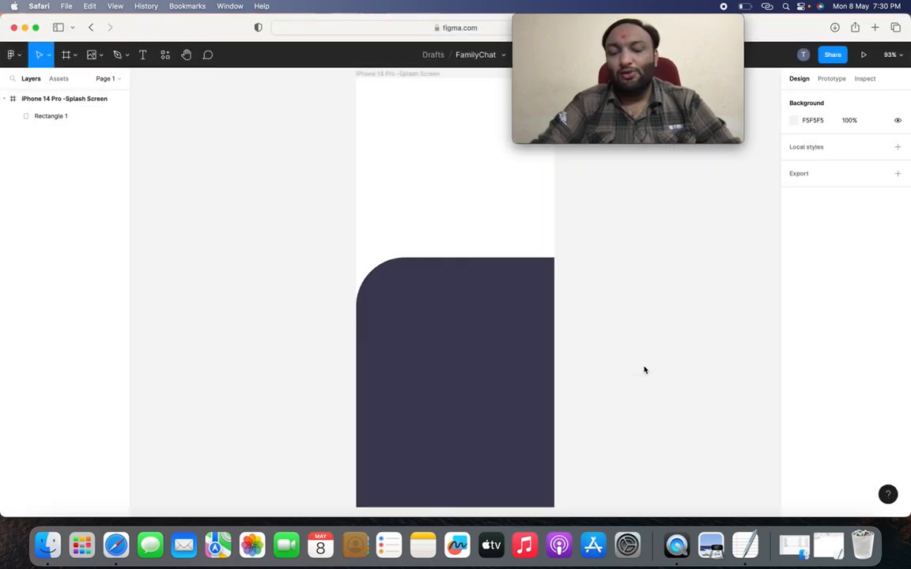
pyautogui.click(428, 156)
pyautogui.moveTo(428, 156); pyautogui.dragTo(487, 292)
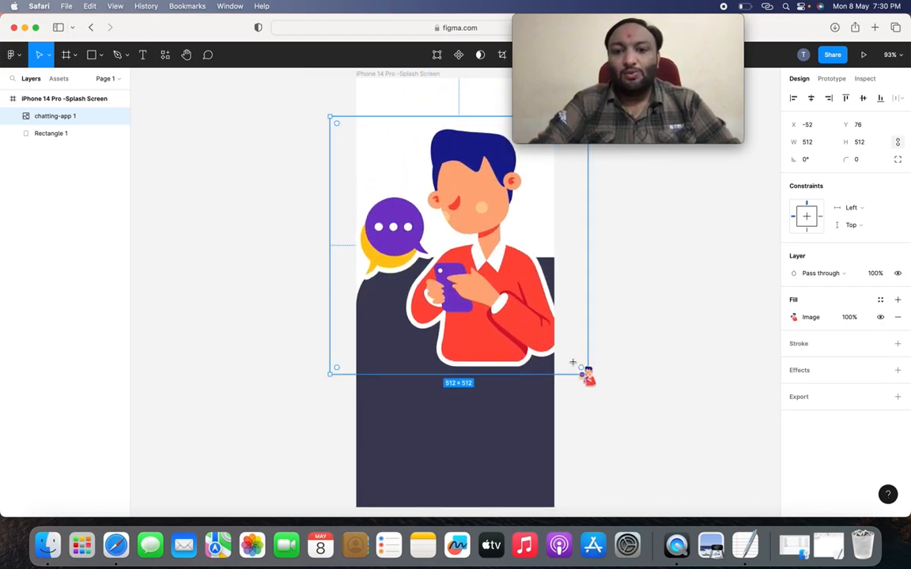
# Shrink the chatting-app image to about 180 × 164 and centre it horizontally in the white area above the rectangle
pyautogui.moveTo(587, 373); pyautogui.dragTo(421, 199)
pyautogui.moveTo(369, 163); pyautogui.dragTo(449, 181)
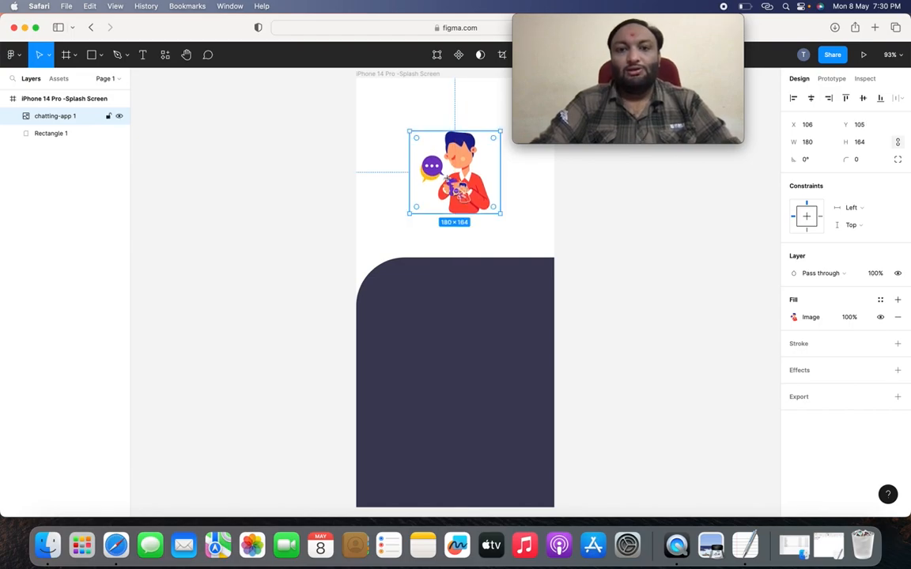
pyautogui.click(358, 169)
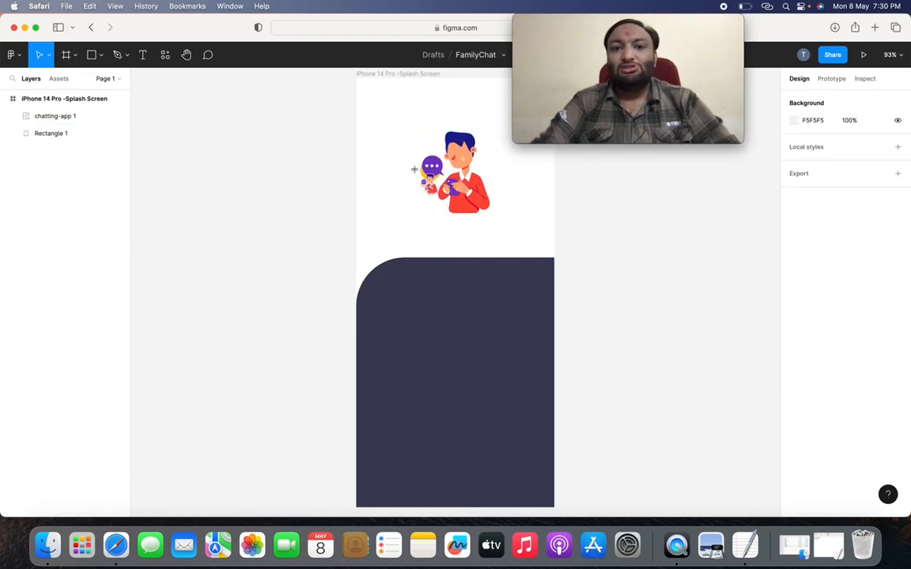
# Enlarge the chatting-app image slightly from its bottom-right corner and deselect it
pyautogui.click(465, 190)
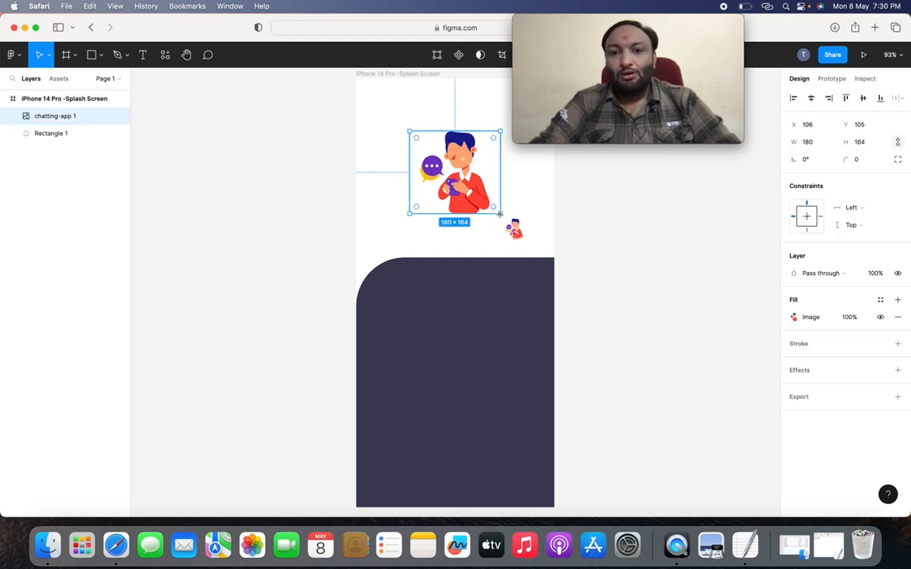
pyautogui.moveTo(500, 213); pyautogui.dragTo(503, 219)
pyautogui.click(286, 183)
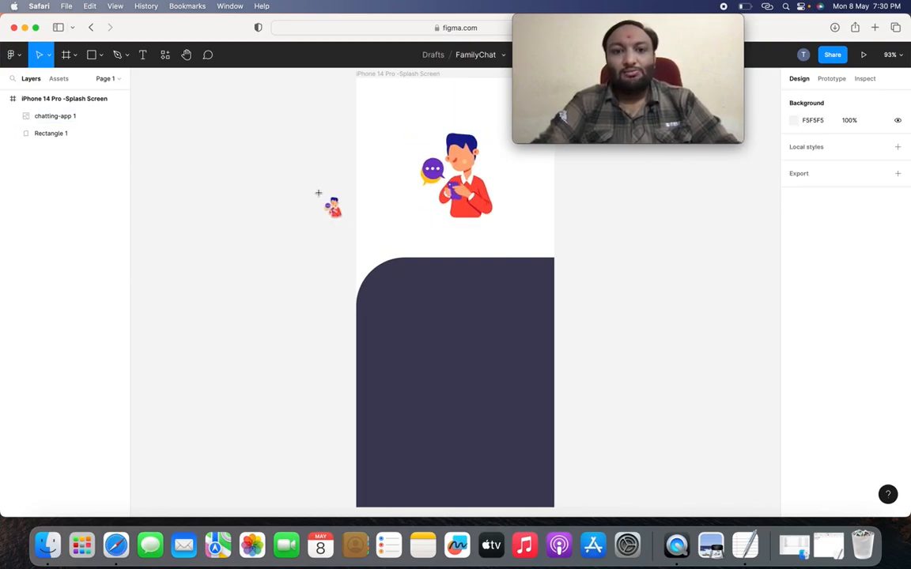
# Try to place chat-2.png, chat-3.png and chat.png from the Chatting Application folder on the splash screen
pyautogui.click(101, 55)
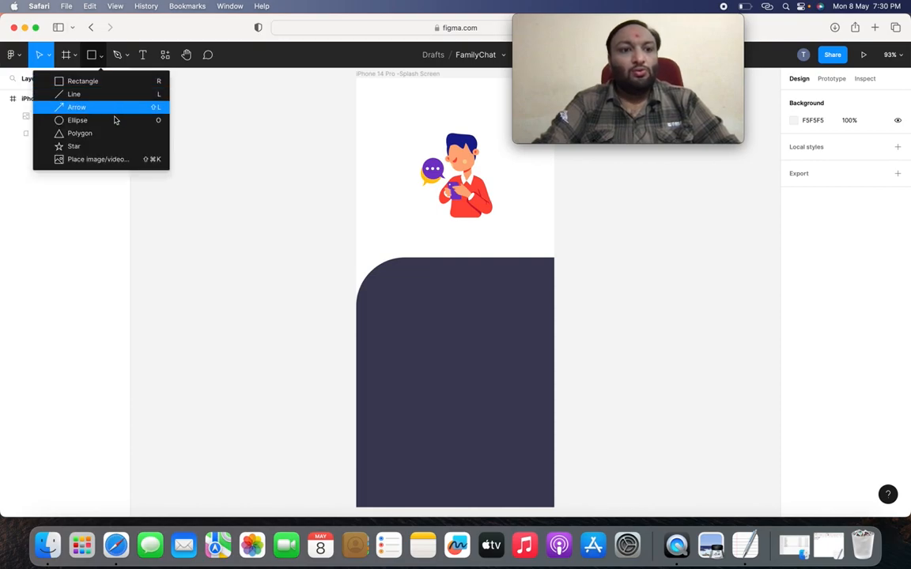
pyautogui.click(120, 163)
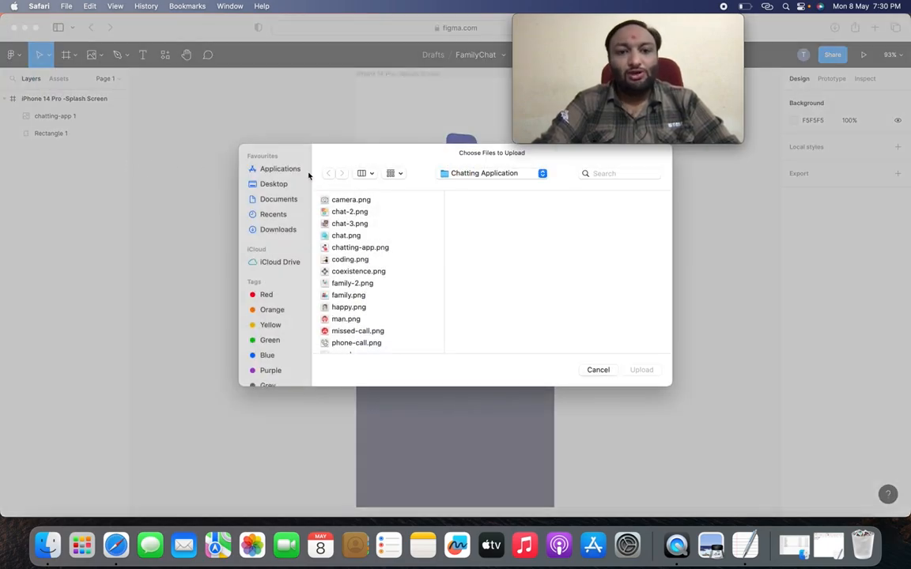
pyautogui.click(367, 214)
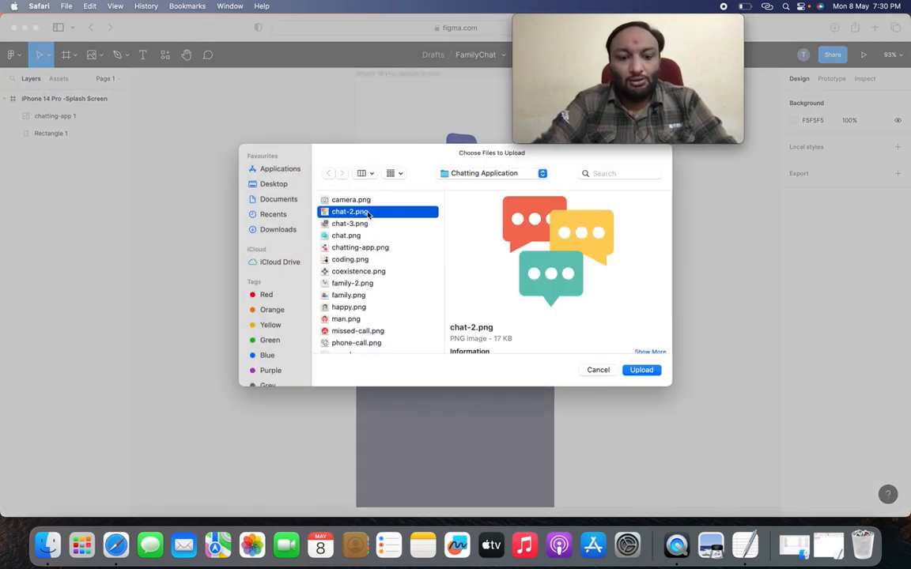
pyautogui.keyDown('shift'); pyautogui.click(365, 225); pyautogui.keyUp('shift')
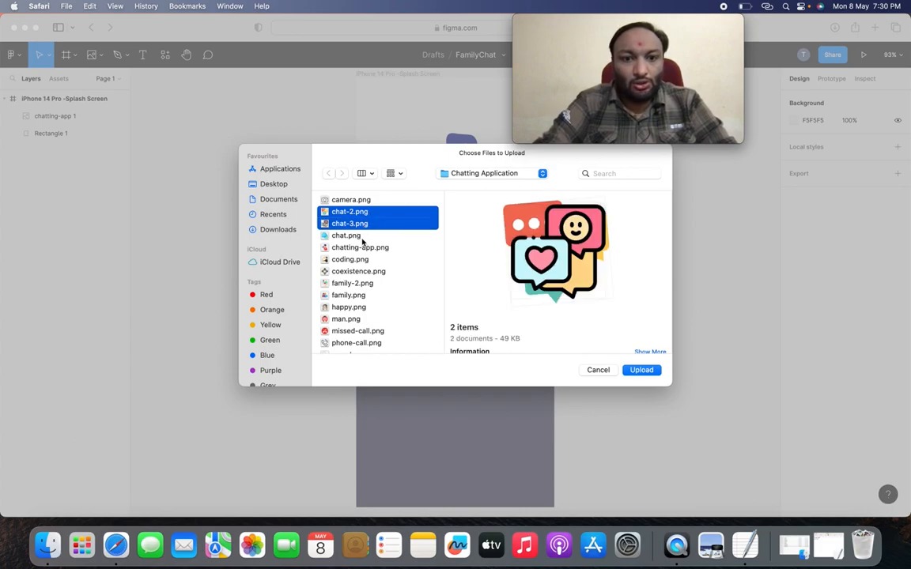
pyautogui.keyDown('shift'); pyautogui.click(362, 236); pyautogui.keyUp('shift')
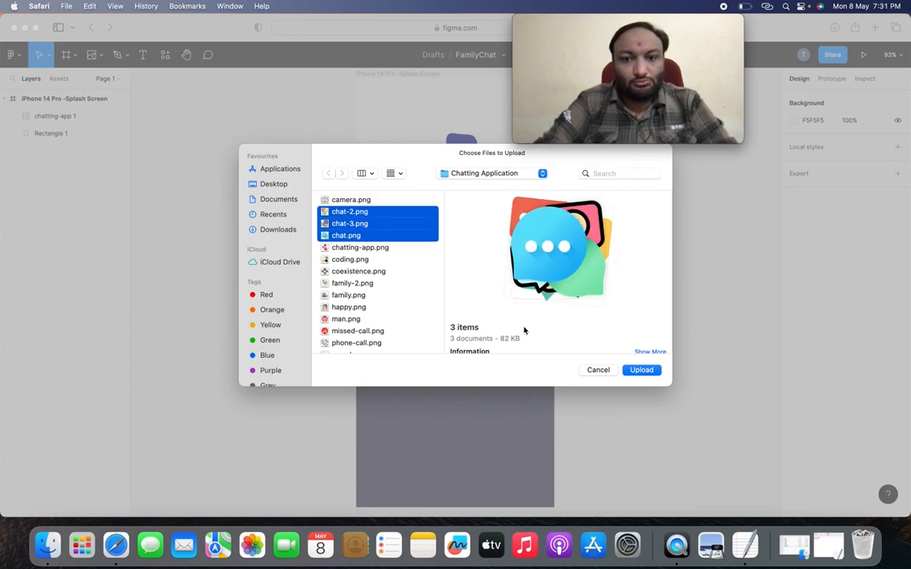
pyautogui.click(636, 371)
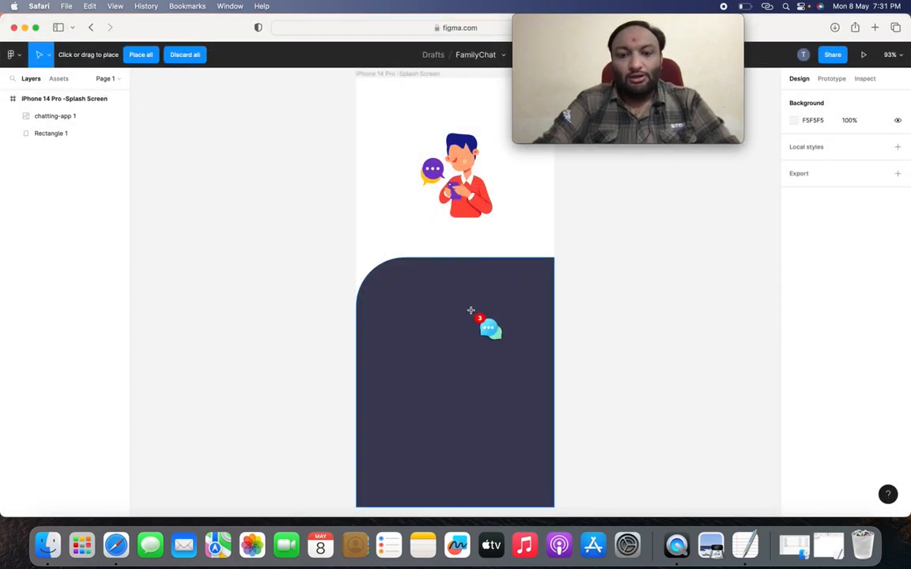
pyautogui.click(471, 311)
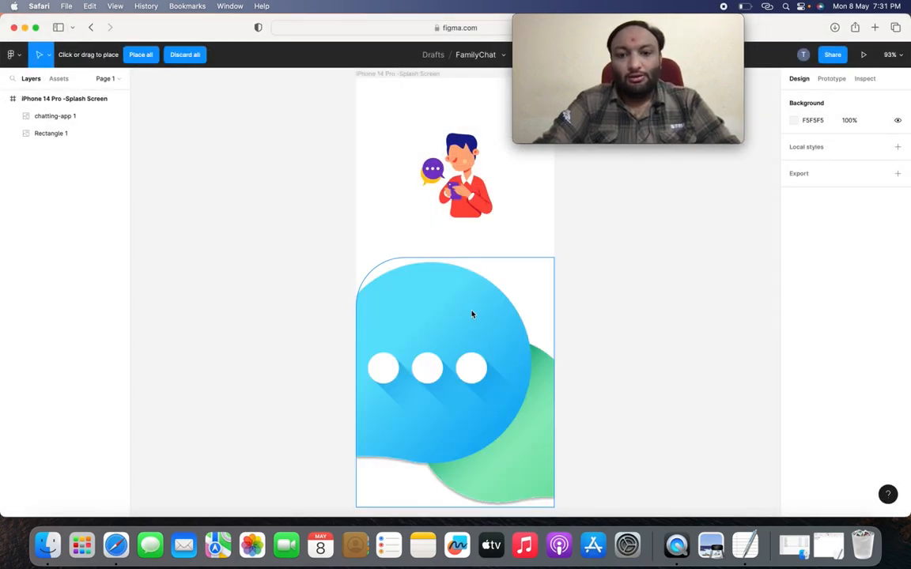
pyautogui.click(381, 196)
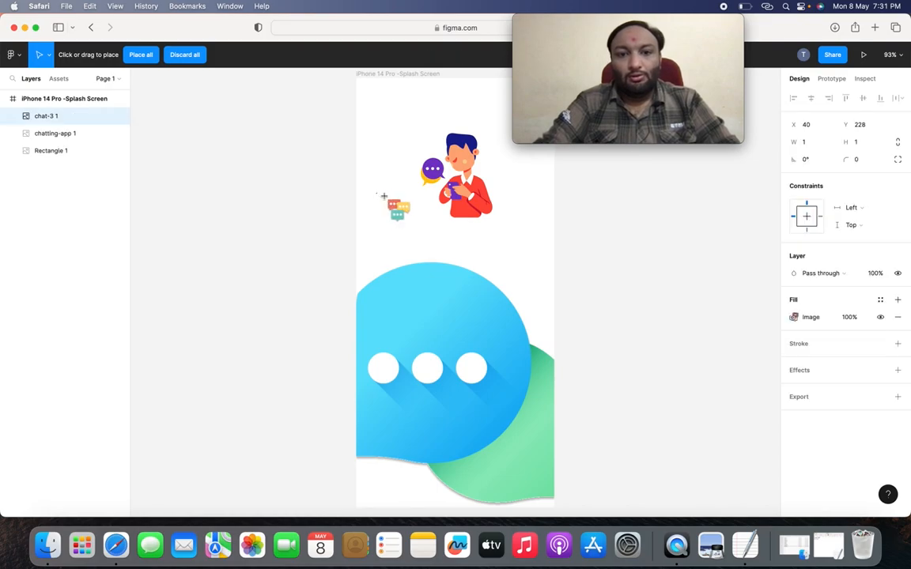
pyautogui.click(387, 199)
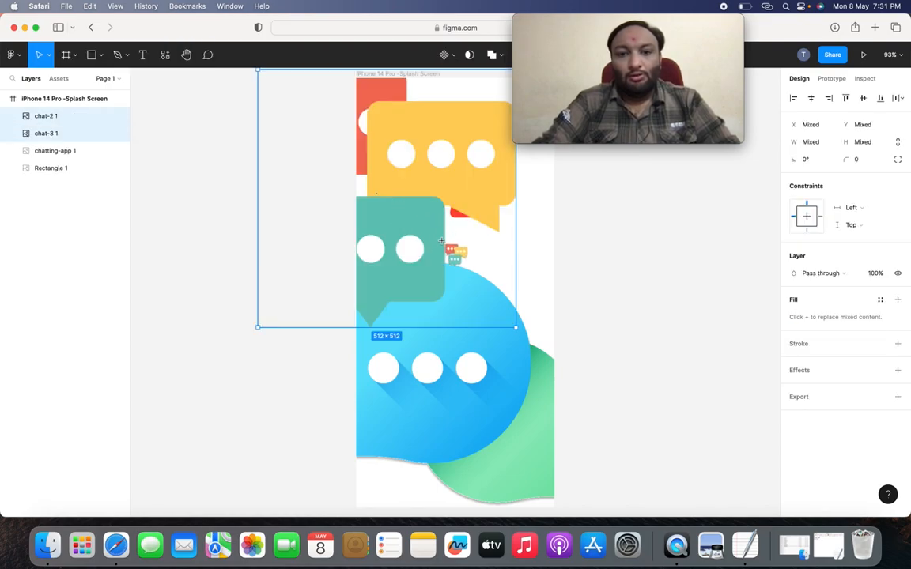
# Delete the placed chat-2 and chat-3 images and the image-filled rectangle
pyautogui.press('Delete')
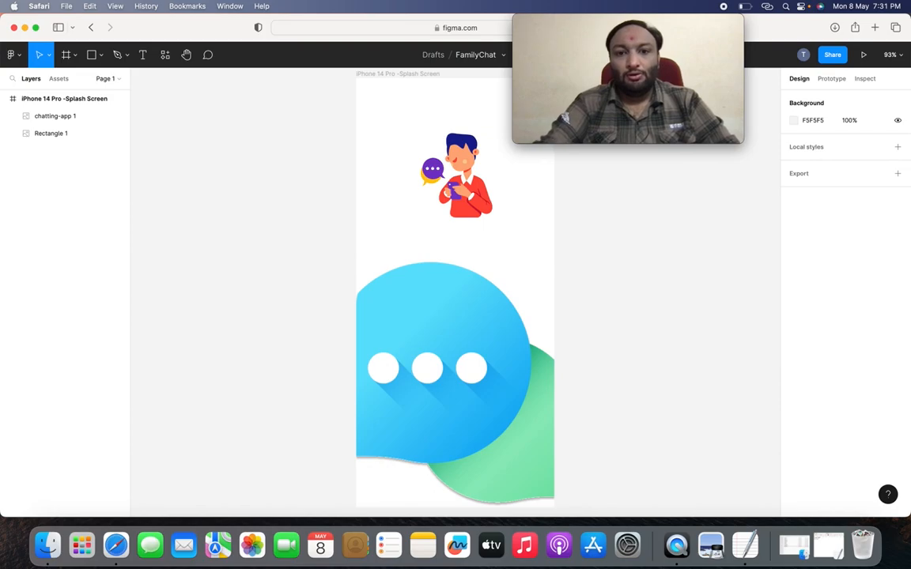
pyautogui.click(445, 379)
pyautogui.press('Delete')
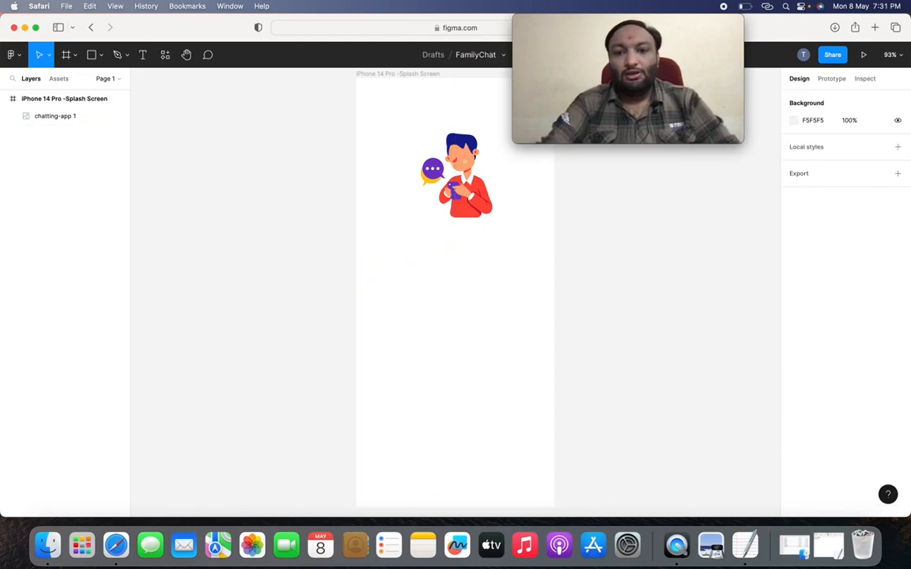
# Undo the deletions and the chat image placements back to the plain dark rectangle
pyautogui.press('super+z')
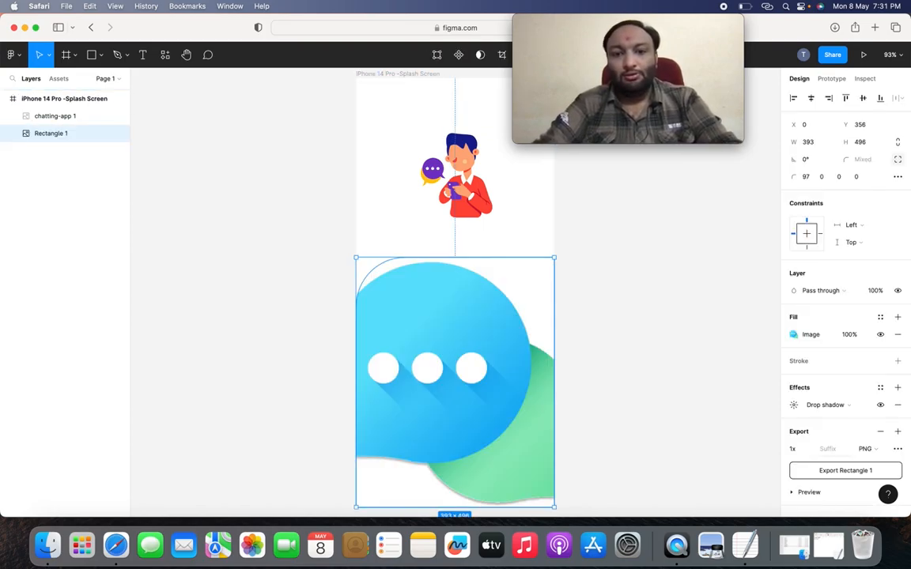
pyautogui.press('super+z')
pyautogui.press('super+z')
pyautogui.press('super+z')
pyautogui.press('super+z')
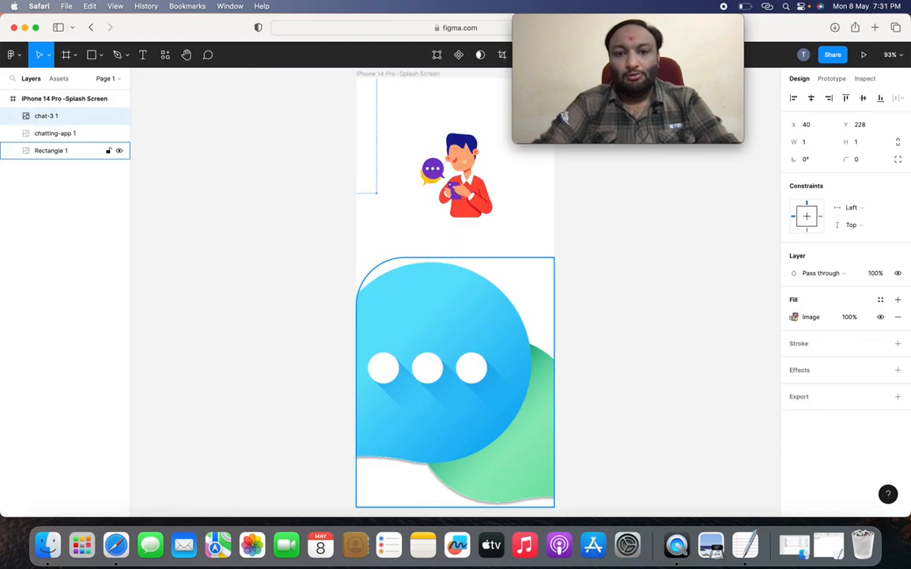
pyautogui.press('super+z')
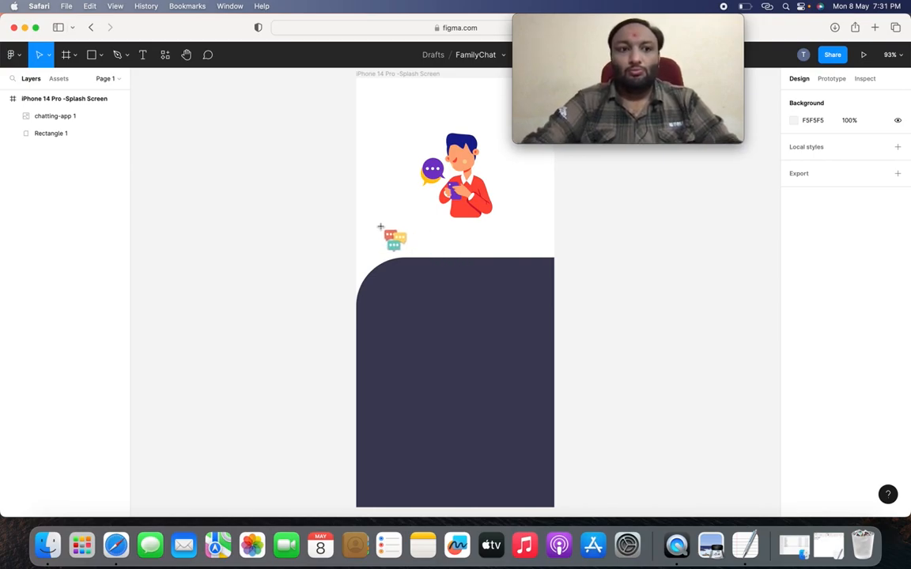
pyautogui.click(111, 133)
pyautogui.press('Escape')
# Try to place chat-2.png at the dark rectangle's upper edge and move it up, and undo both changes
pyautogui.click(95, 54)
pyautogui.click(111, 157)
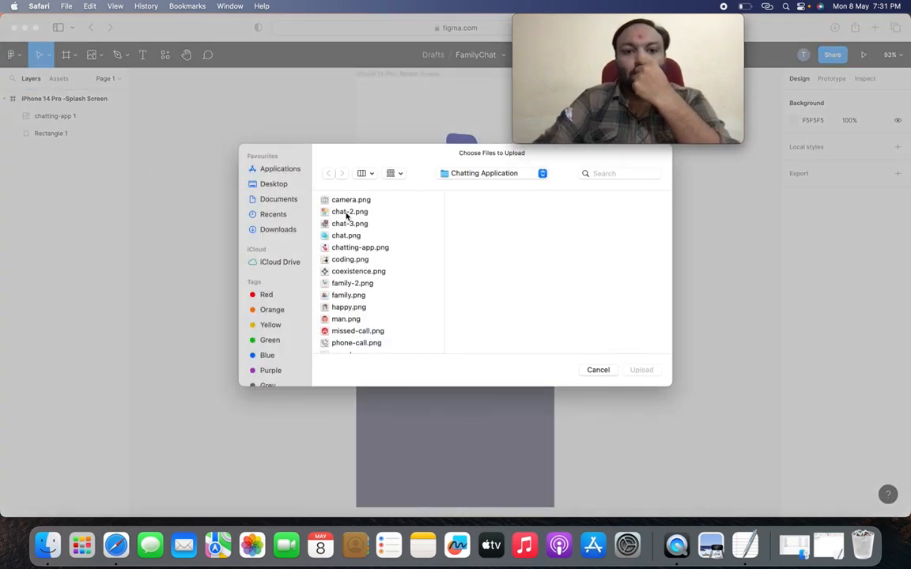
pyautogui.click(346, 212)
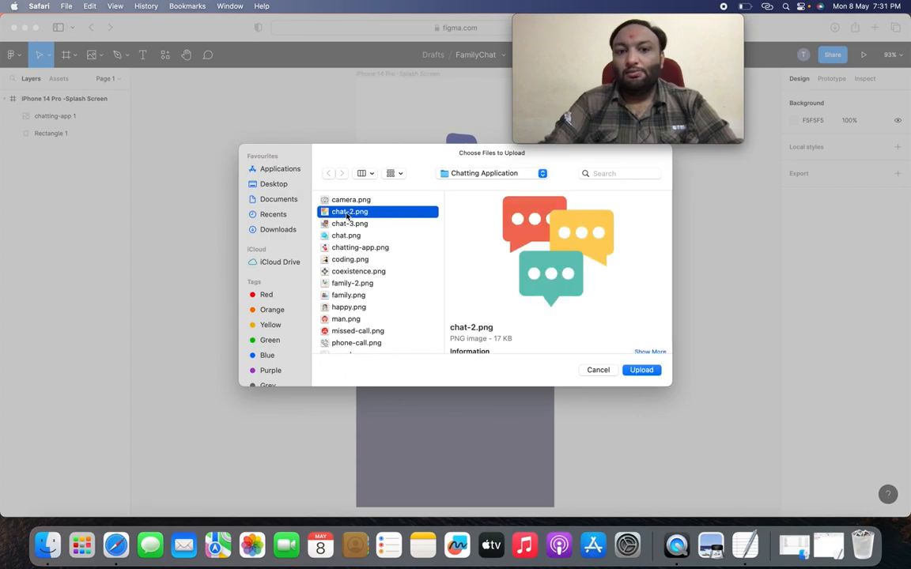
pyautogui.doubleClick(348, 214)
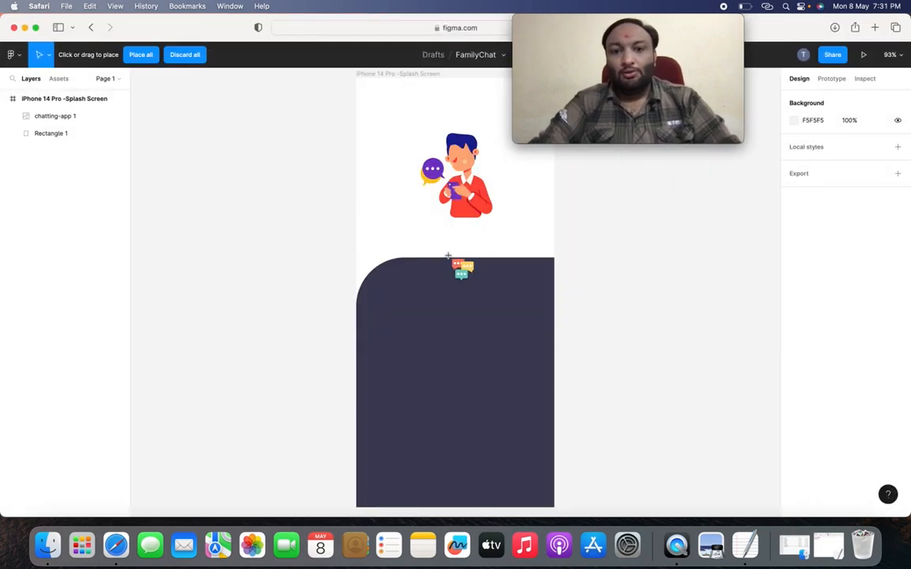
pyautogui.click(448, 256)
pyautogui.moveTo(505, 423); pyautogui.dragTo(492, 363)
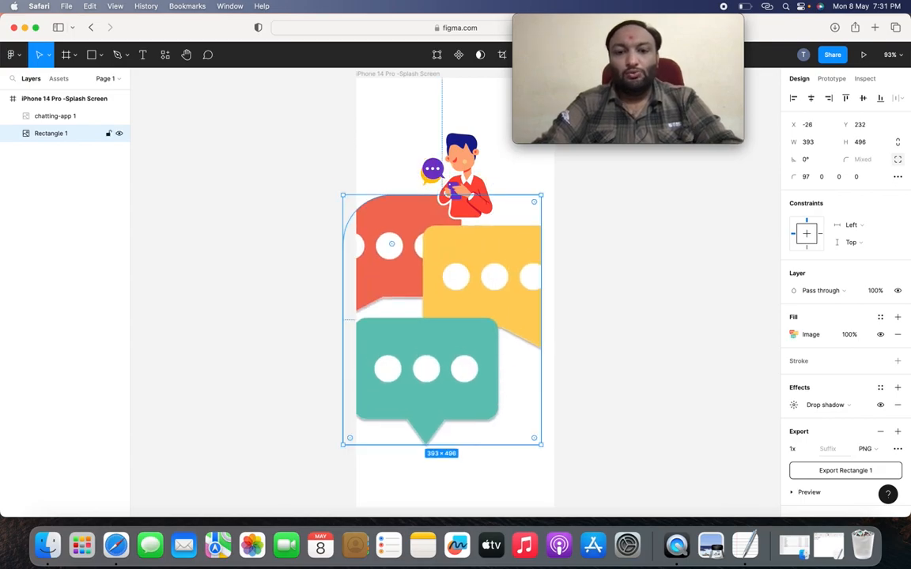
pyautogui.press('super+z')
pyautogui.press('super+z')
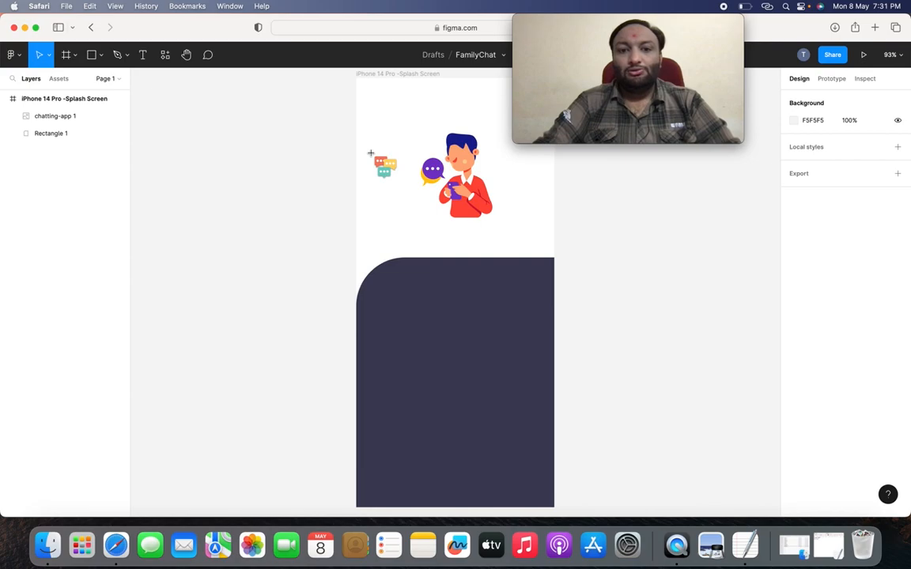
# Place the image chat-2.png from the Chatting Application folder in the white area near the frame's top-left corner
pyautogui.click(100, 54)
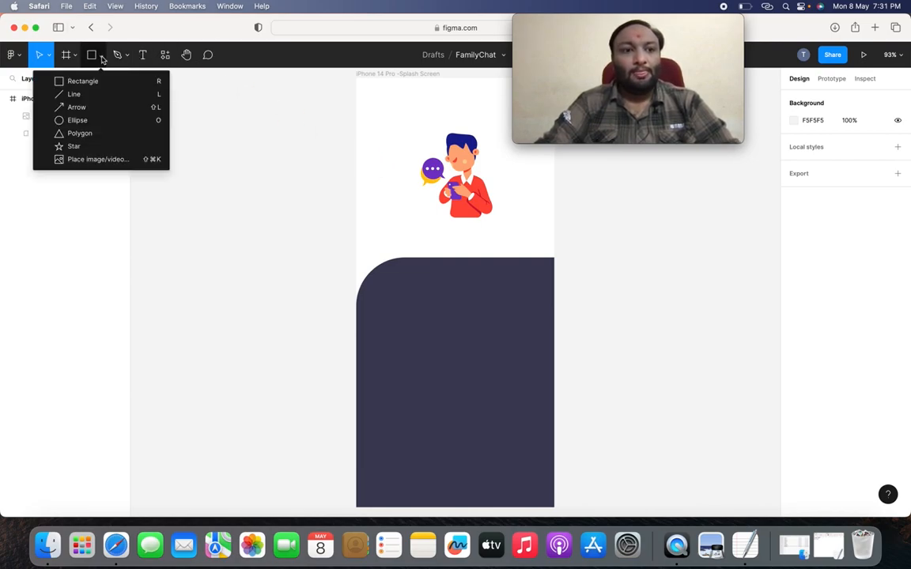
pyautogui.click(95, 159)
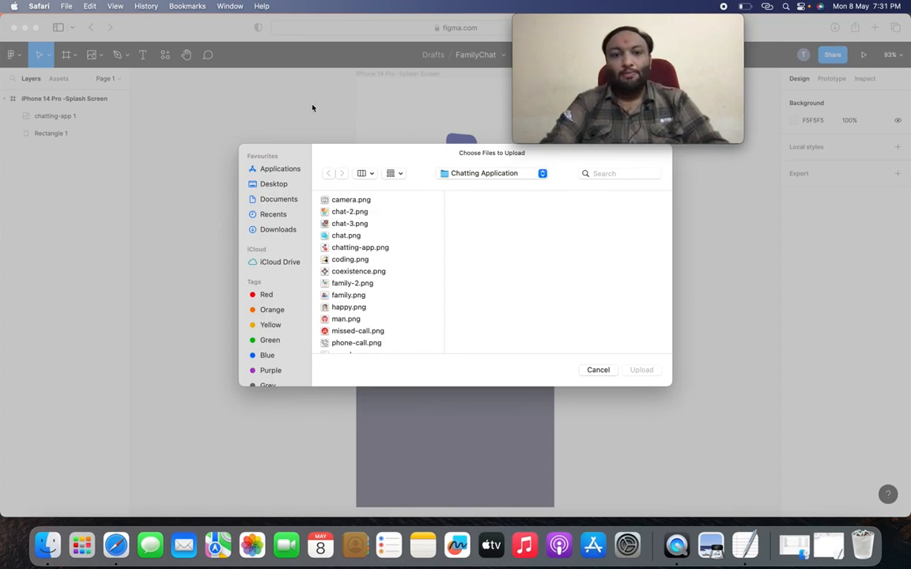
pyautogui.click(364, 212)
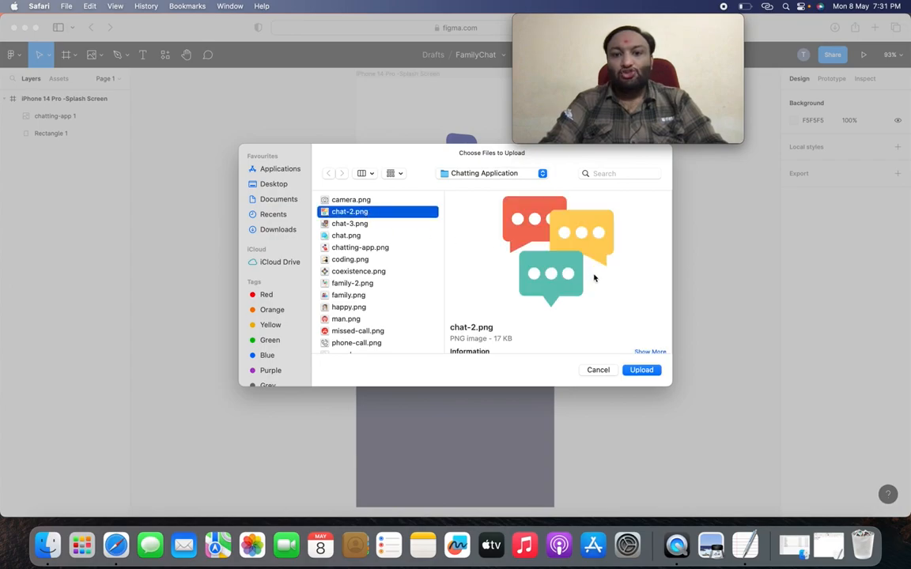
pyautogui.click(642, 371)
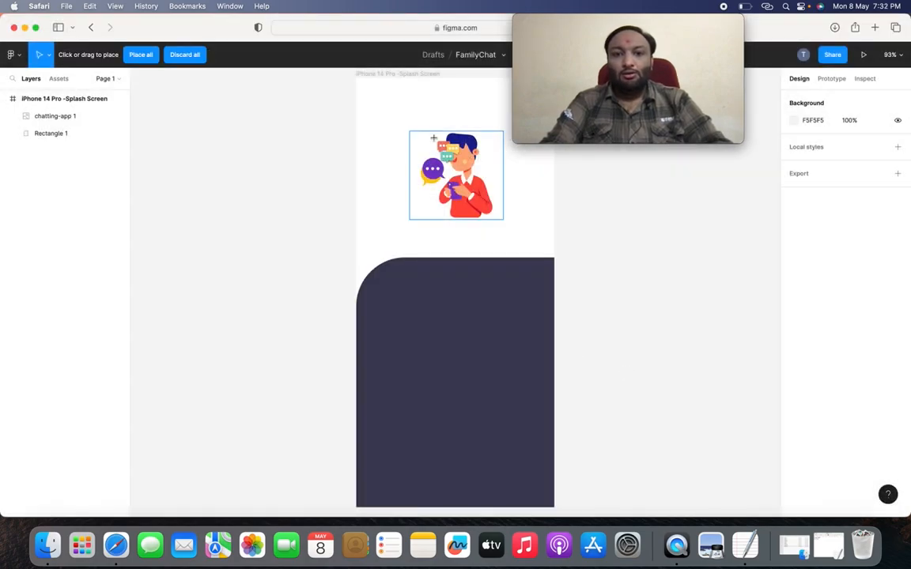
pyautogui.click(382, 95)
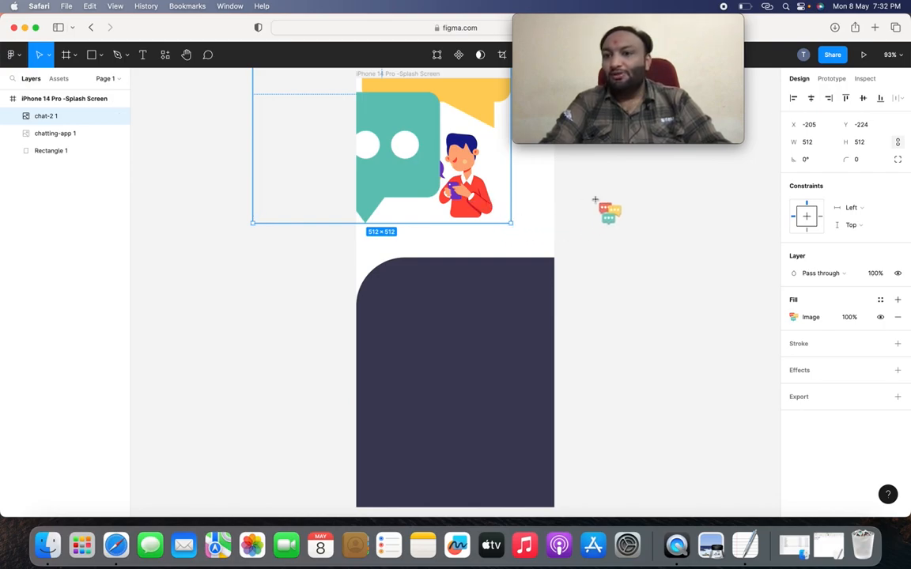
# Set the chat-2 image's width and height to 30
pyautogui.click(810, 143)
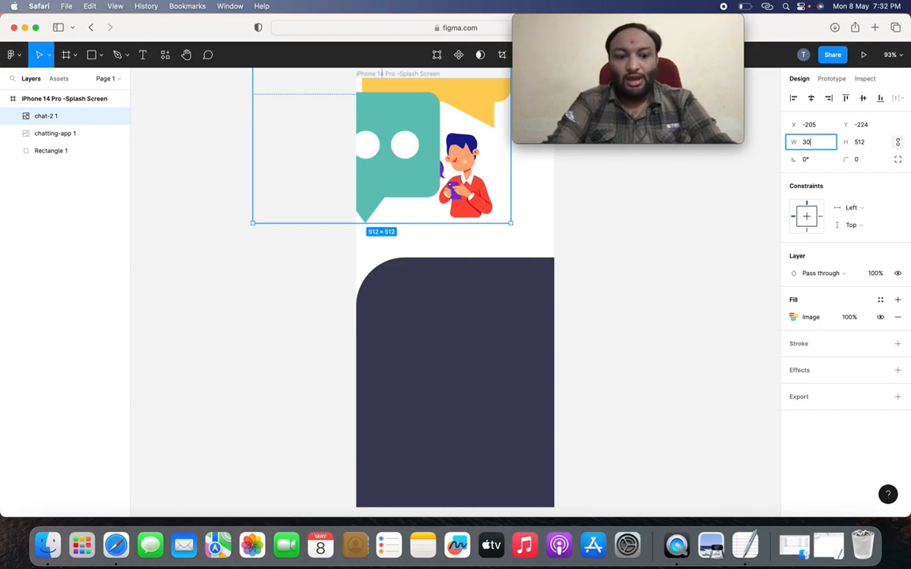
pyautogui.write('30')
pyautogui.press('Tab')
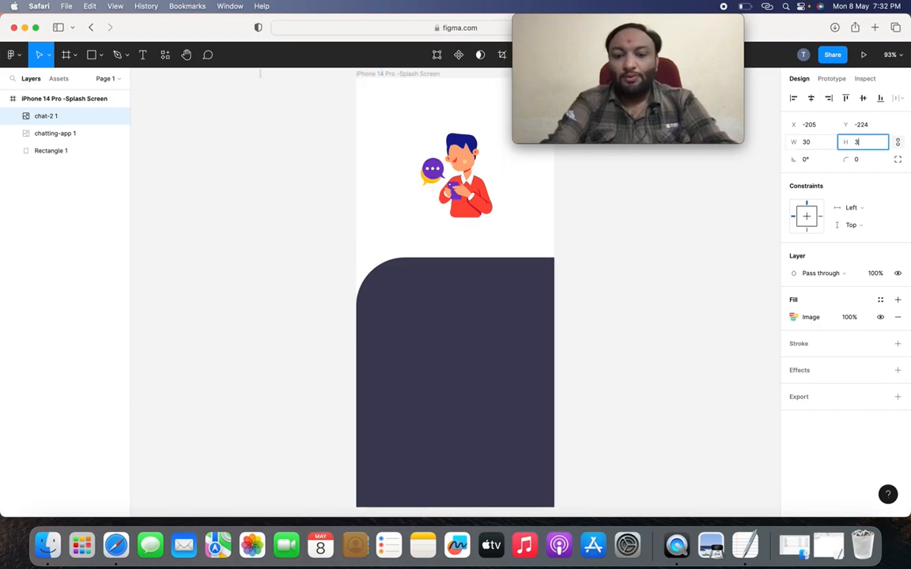
pyautogui.press('Return')
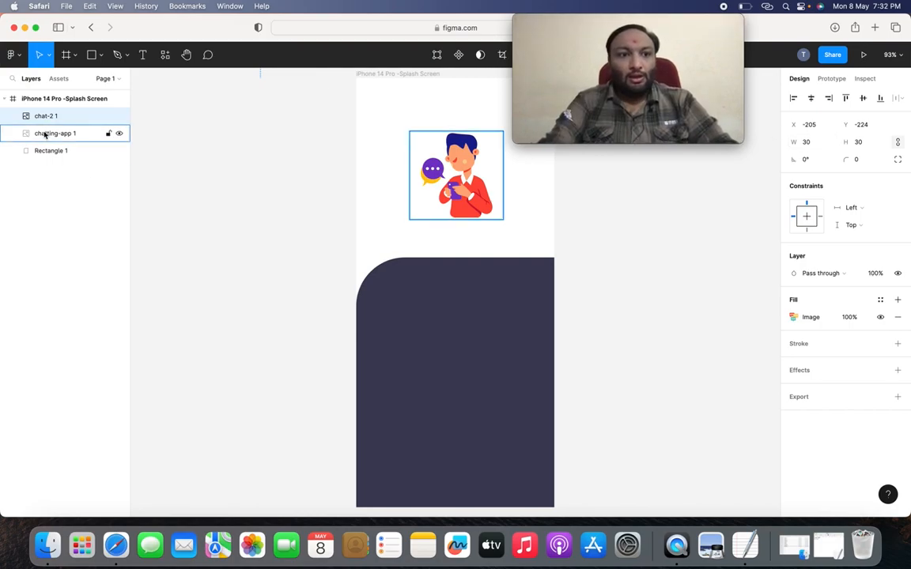
# Move the chat-2 image into the splash screen frame, above and left of the illustration, at about X 76, Y 75
pyautogui.scroll(-2, 193, 131)
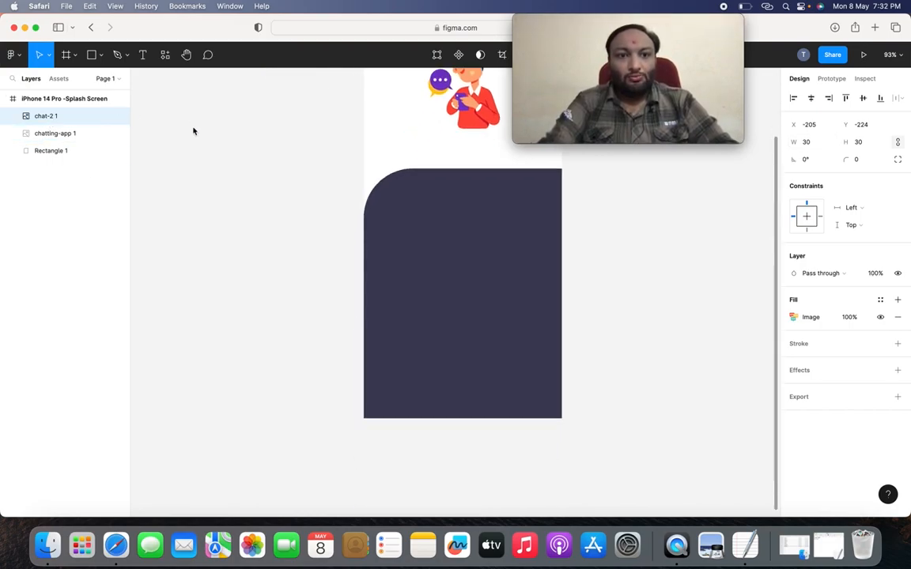
pyautogui.scroll(6, 193, 130)
pyautogui.hscroll(-1, 193, 130)
pyautogui.scroll(-1, 193, 130)
pyautogui.hscroll(-1, 193, 130)
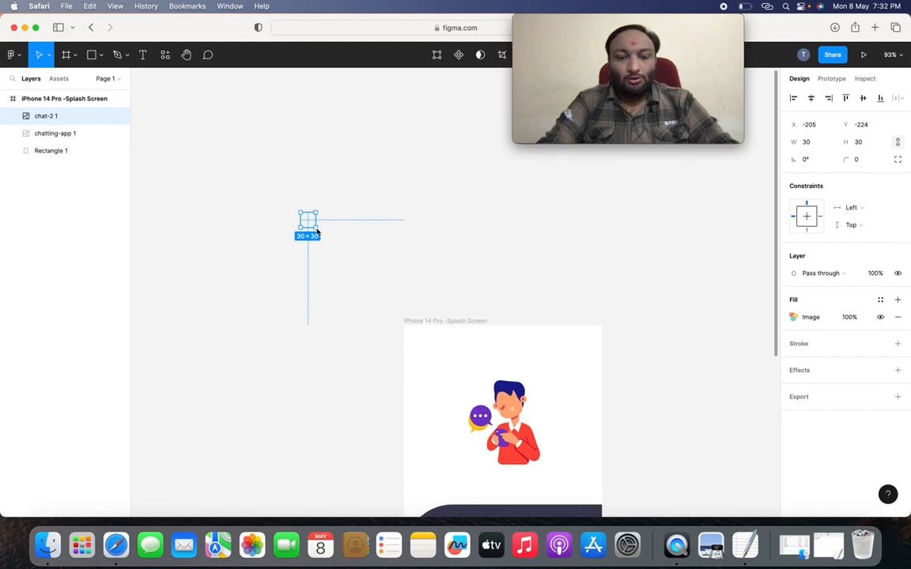
pyautogui.moveTo(312, 221); pyautogui.dragTo(453, 369)
# Set the chat-2 image's size to 50 × 50 and deselect it
pyautogui.click(809, 143)
pyautogui.press('Tab')
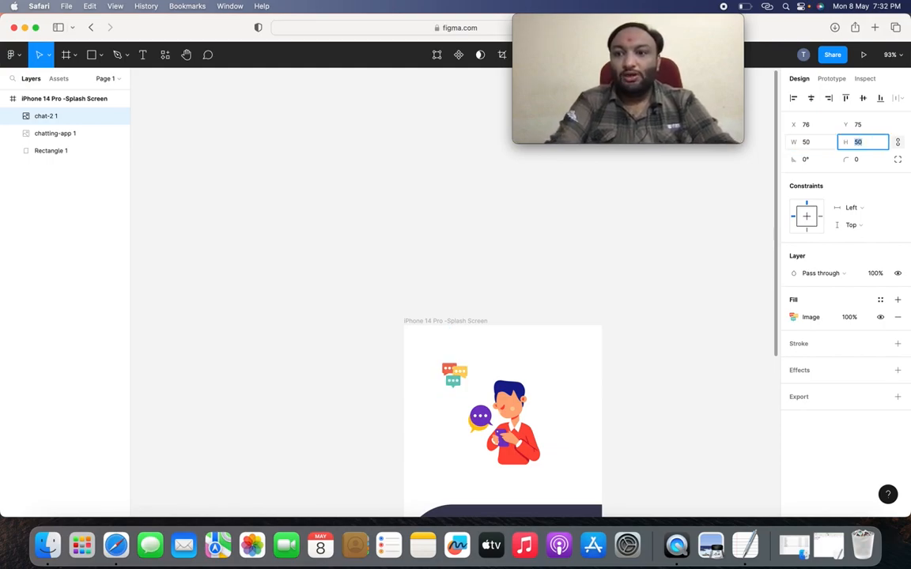
pyautogui.write('50')
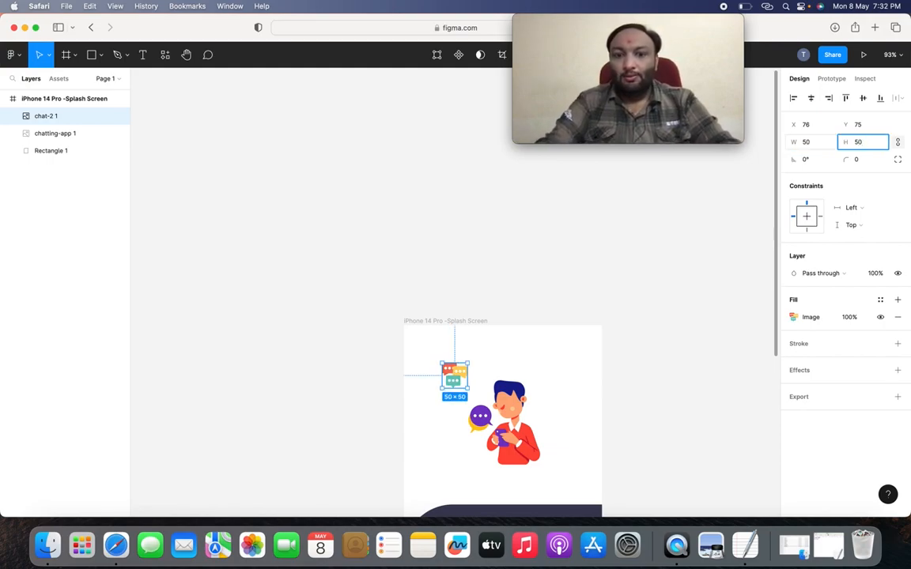
pyautogui.press('Return')
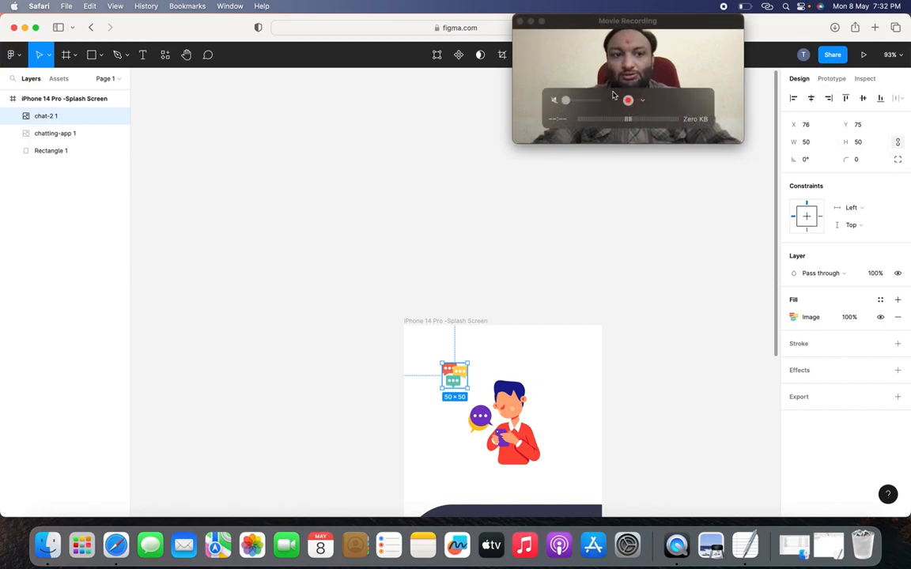
pyautogui.click(502, 211)
pyautogui.scroll(-8, 502, 211)
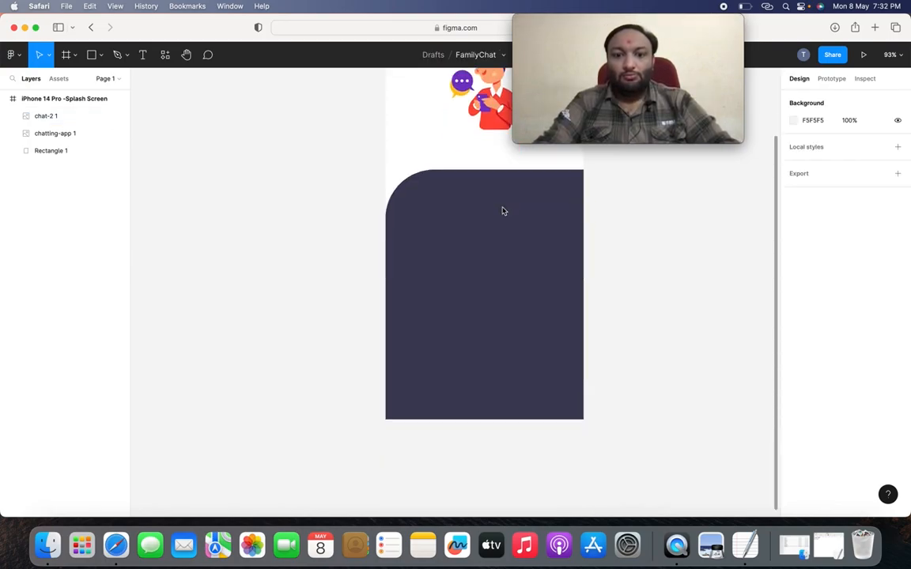
pyautogui.scroll(5, 503, 211)
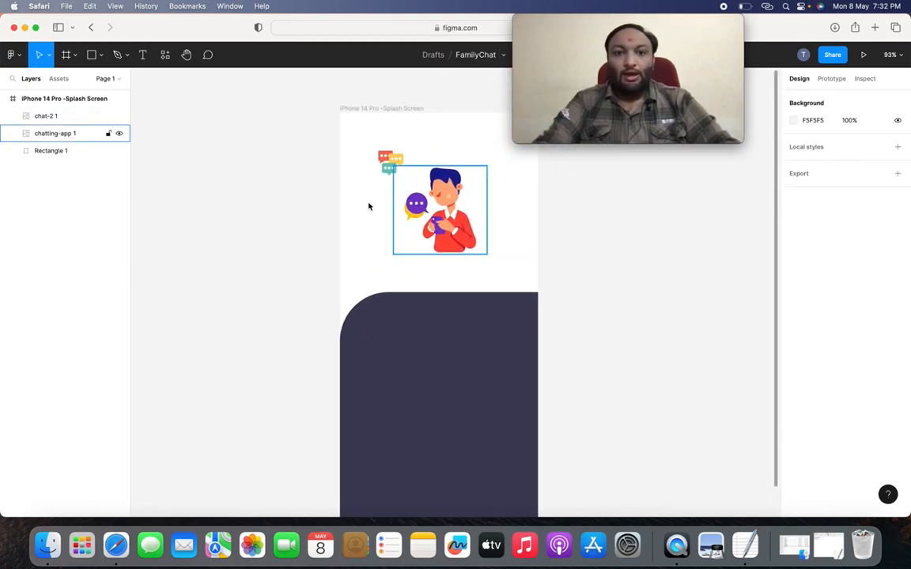
pyautogui.click(72, 55)
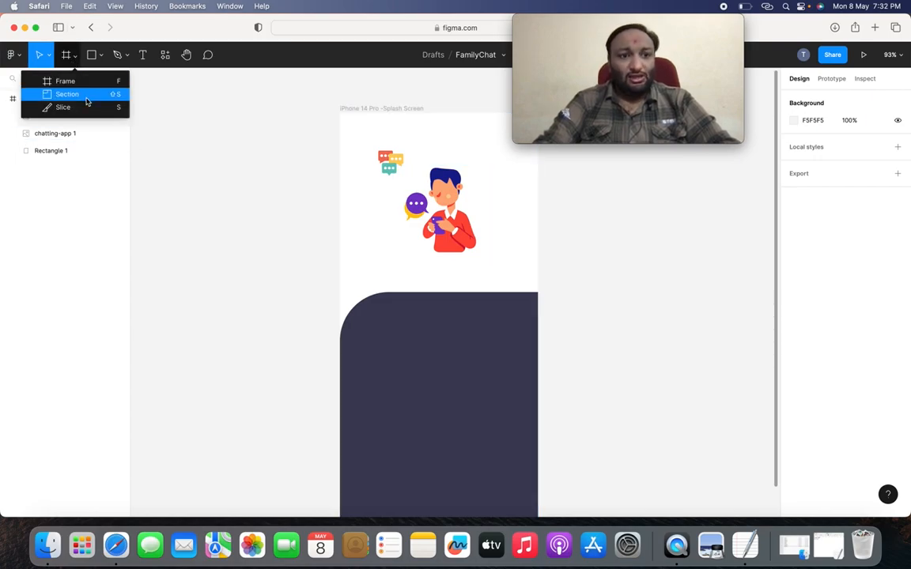
# Place the image chat.png from the Chatting Application folder on the splash screen frame
pyautogui.click(94, 55)
pyautogui.click(100, 55)
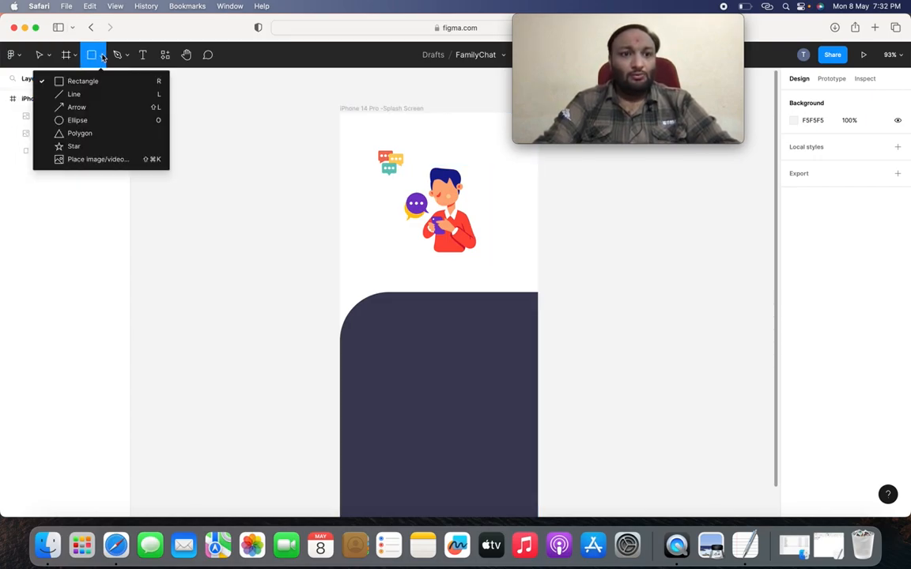
pyautogui.click(103, 158)
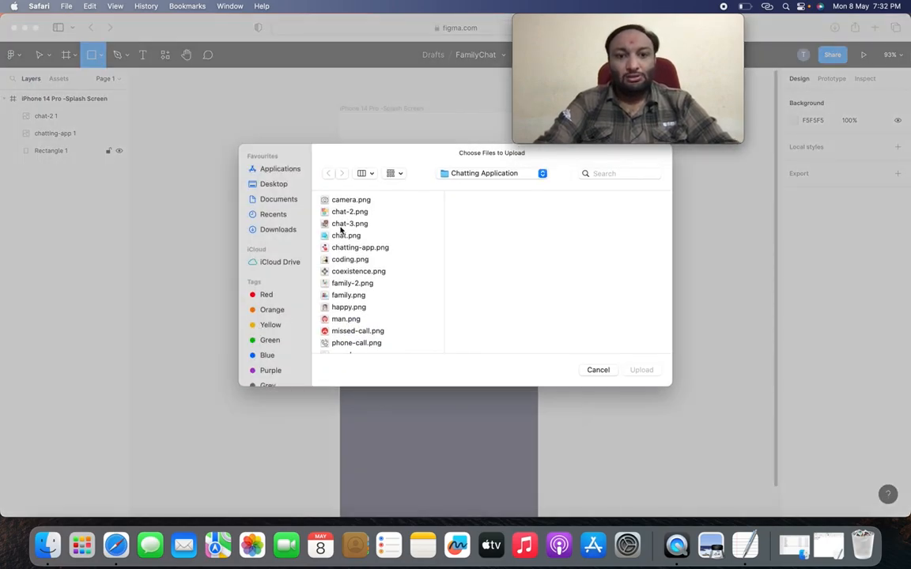
pyautogui.click(342, 236)
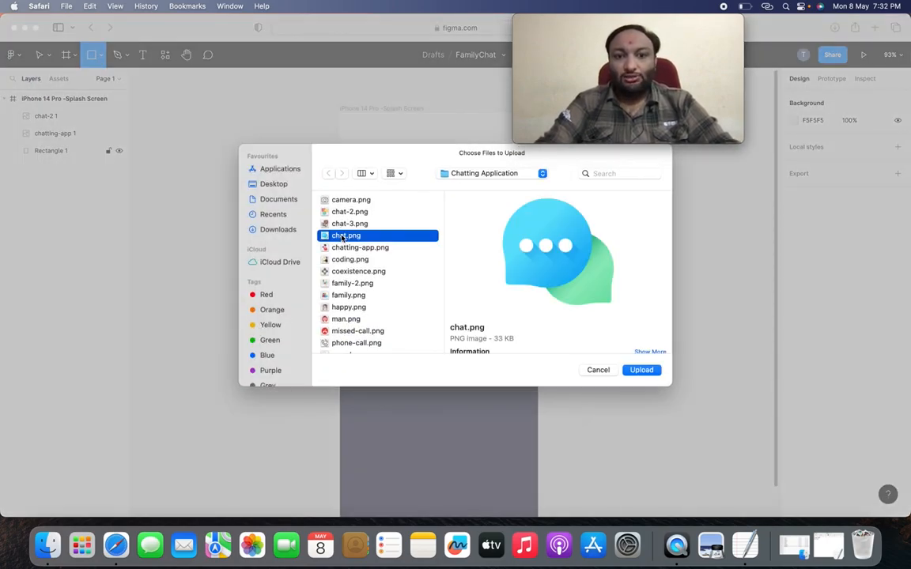
pyautogui.click(630, 370)
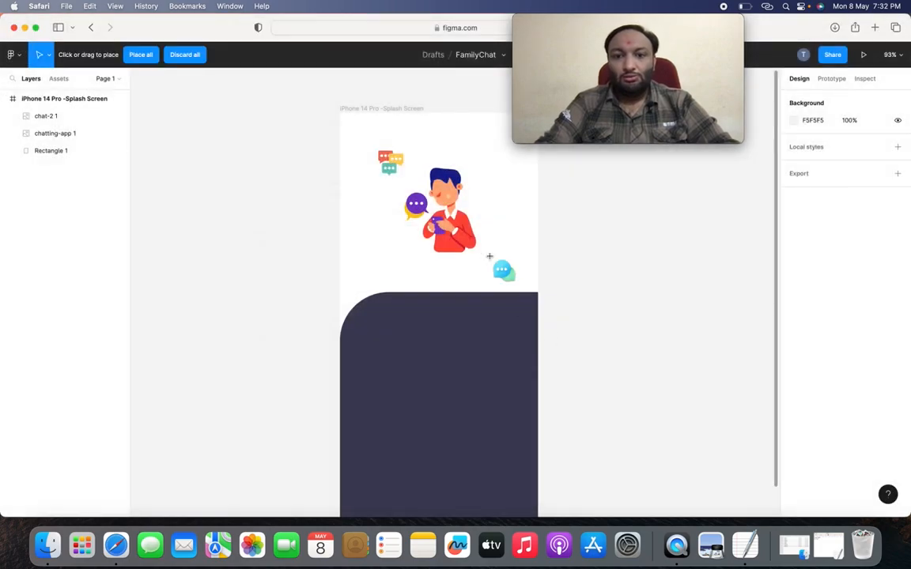
pyautogui.click(493, 195)
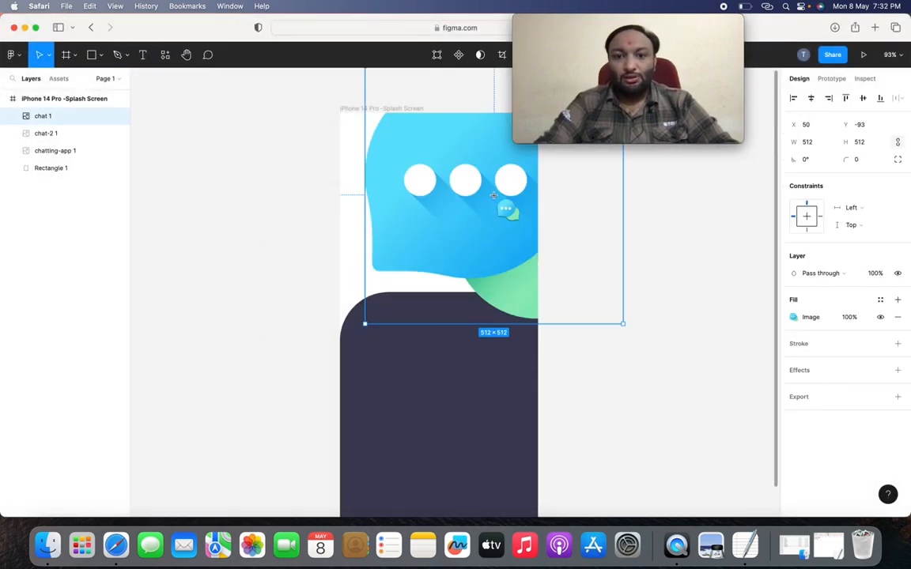
# Resize the chat image to 50 × 50 and move it right of the illustration, at about X 292, Y 153
pyautogui.click(821, 143)
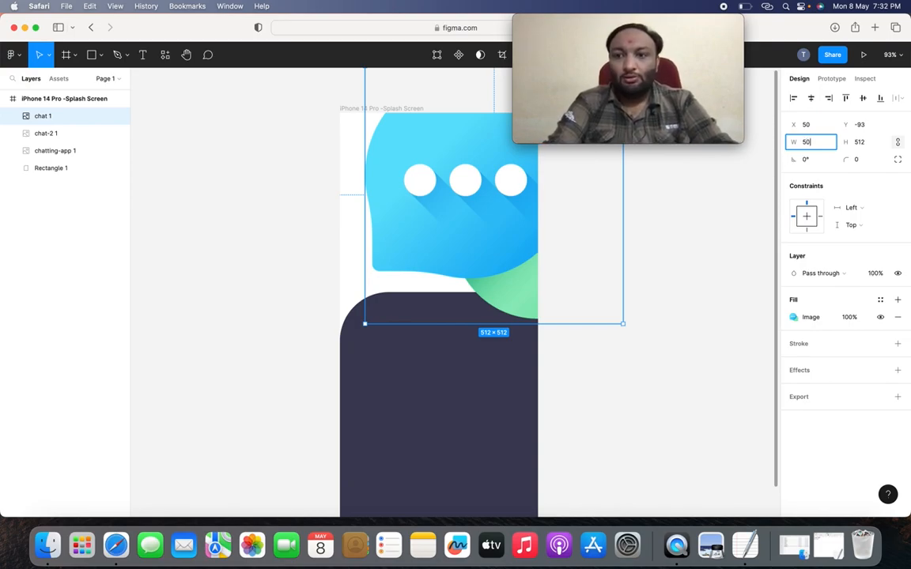
pyautogui.write('50')
pyautogui.press('Tab')
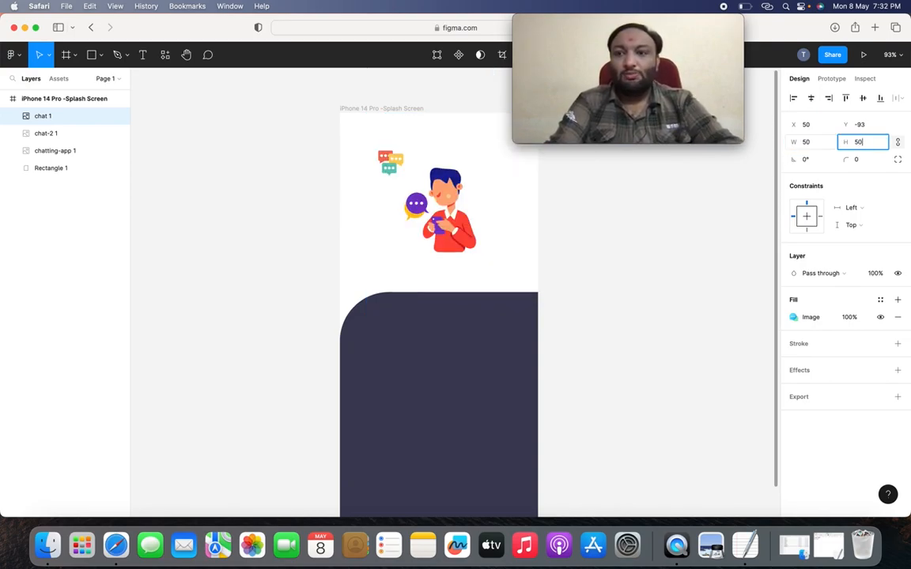
pyautogui.press('Return')
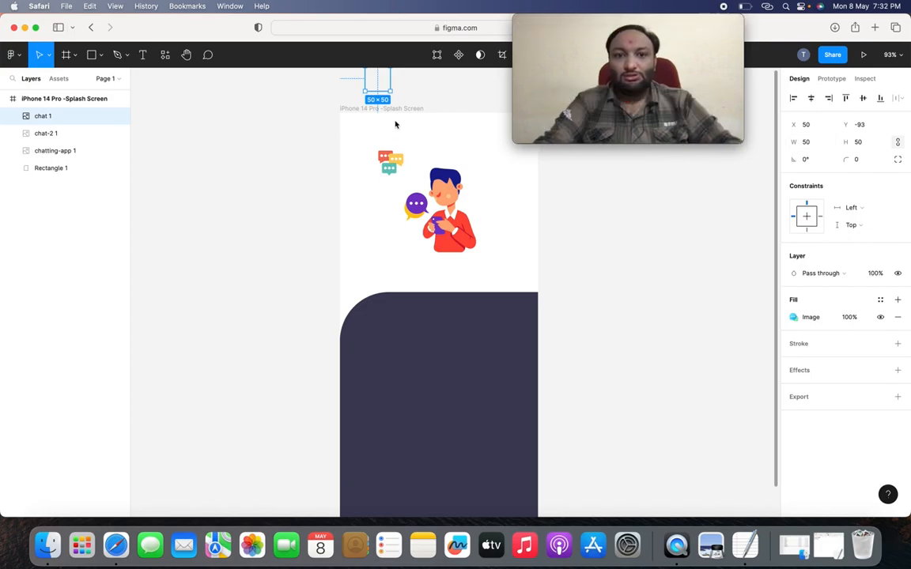
pyautogui.moveTo(379, 90); pyautogui.dragTo(500, 214)
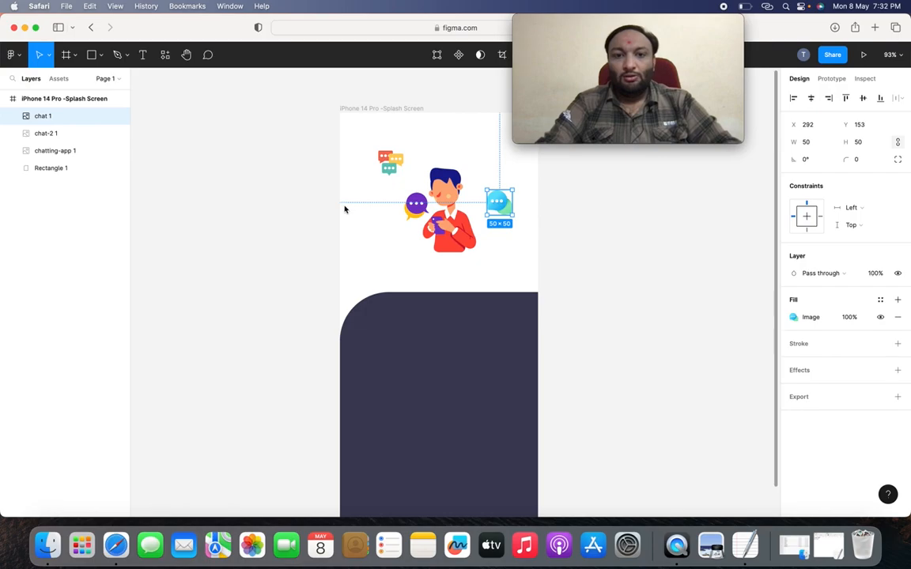
pyautogui.click(296, 225)
# Place the image chat-3.png from the Chatting Application folder on the splash screen frame
pyautogui.click(98, 56)
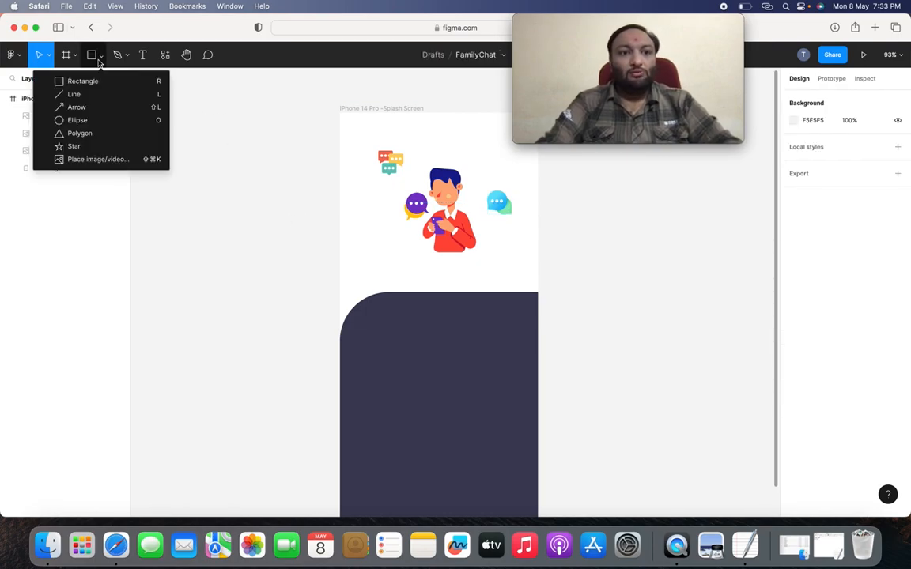
pyautogui.click(97, 159)
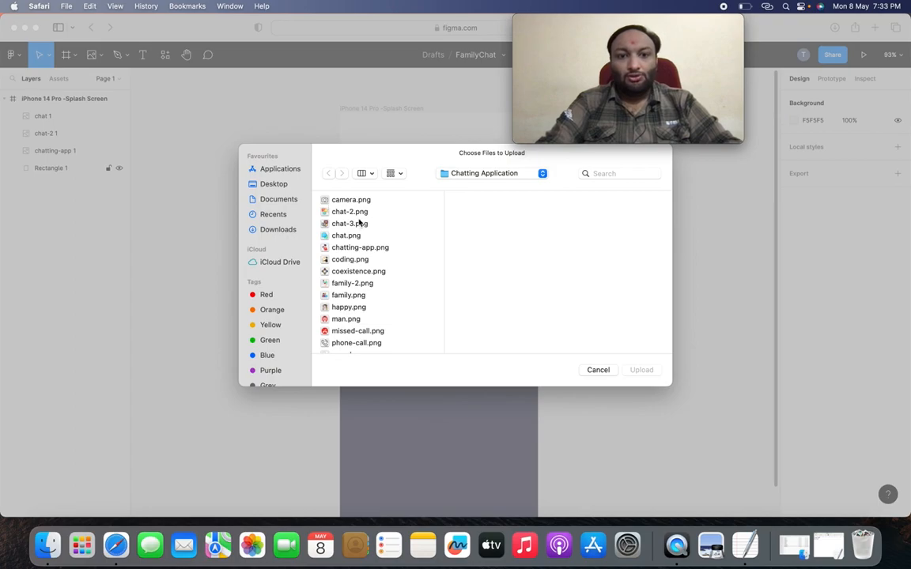
pyautogui.click(360, 224)
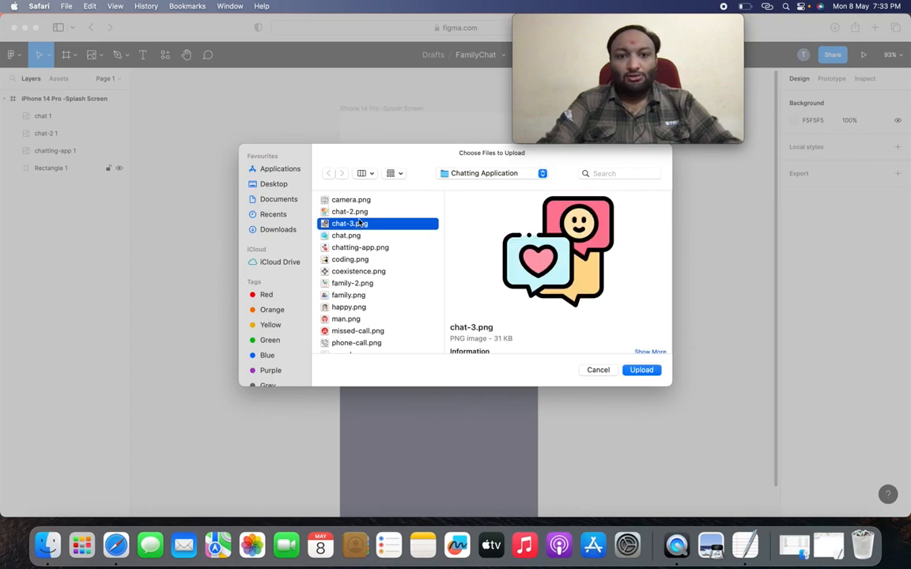
pyautogui.doubleClick(360, 223)
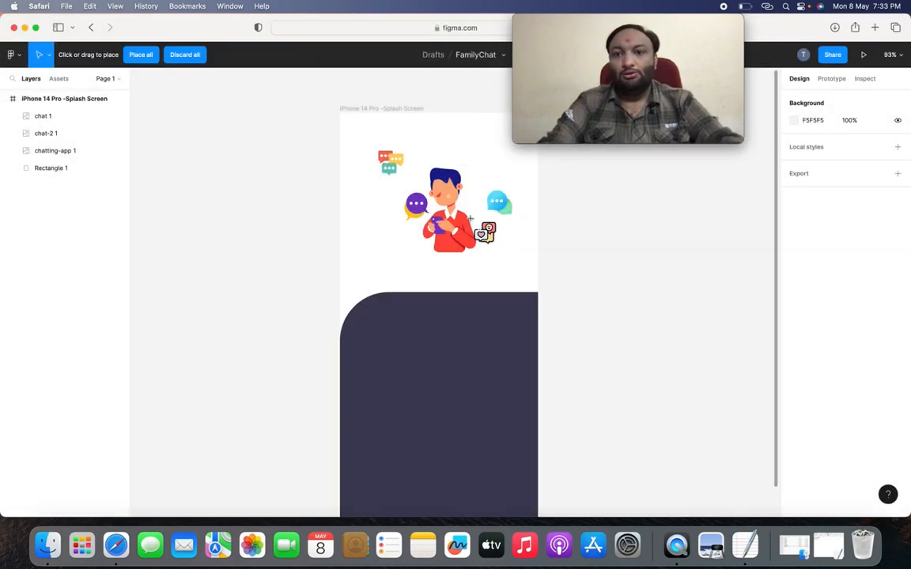
pyautogui.click(373, 258)
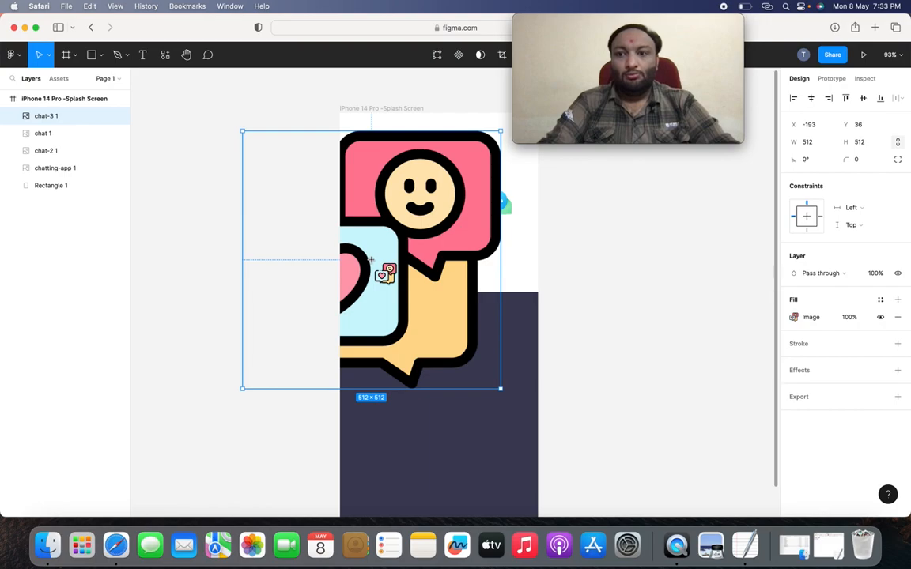
# Set the chat-3 image's width and height to 50
pyautogui.click(815, 142)
pyautogui.write('50')
pyautogui.press('Tab')
pyautogui.write('5')
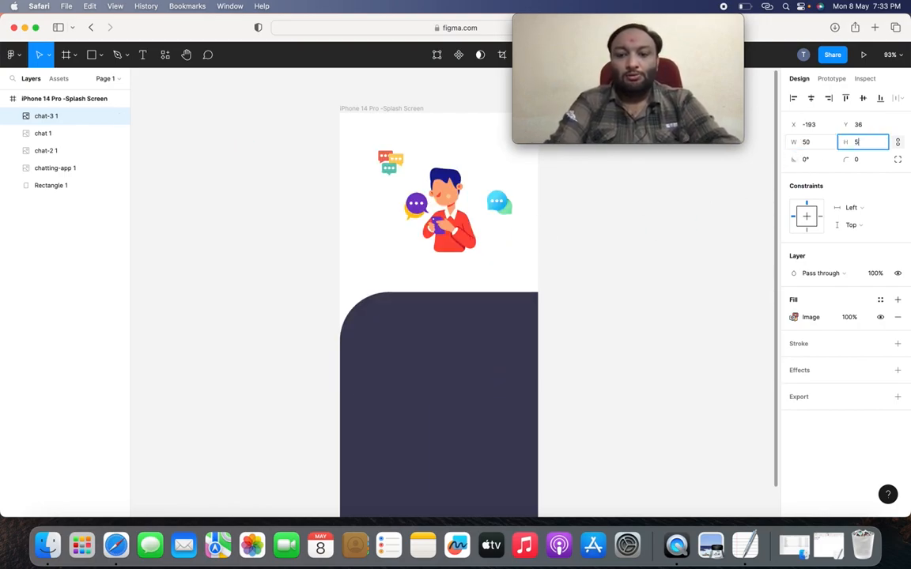
pyautogui.write('0')
pyautogui.press('Return')
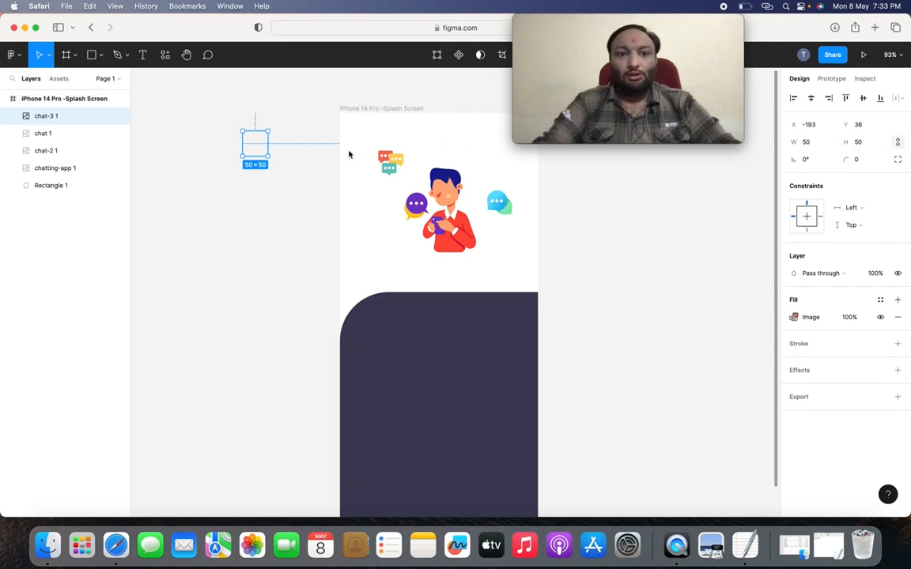
# Arrange the icons around the illustration: chat-3 on its left at about X 56, Y 193, and chat-2 above the man's head
pyautogui.moveTo(262, 148); pyautogui.dragTo(381, 239)
pyautogui.moveTo(391, 167); pyautogui.dragTo(440, 142)
pyautogui.moveTo(378, 235)
pyautogui.mouseDown()
pyautogui.moveTo(374, 207)
pyautogui.moveTo(375, 223)
pyautogui.mouseUp()
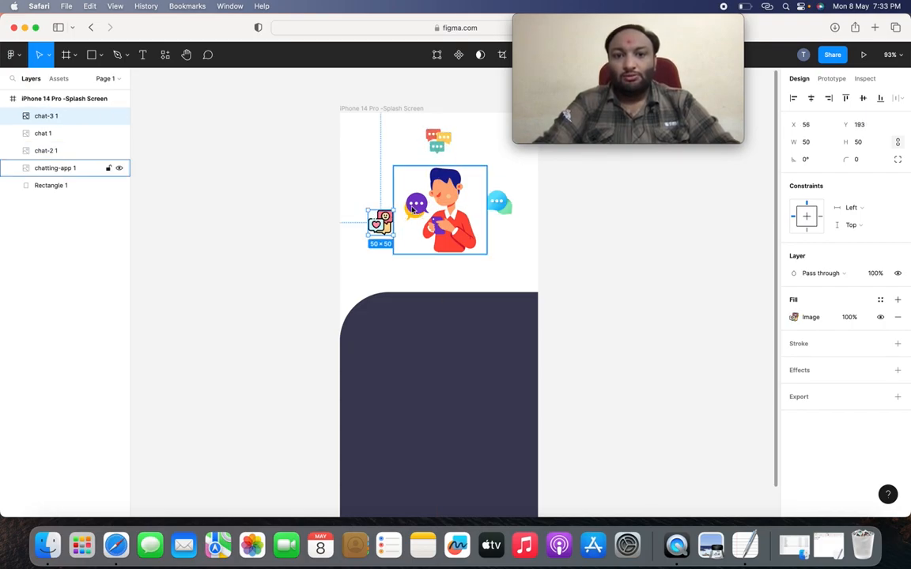
pyautogui.click(511, 245)
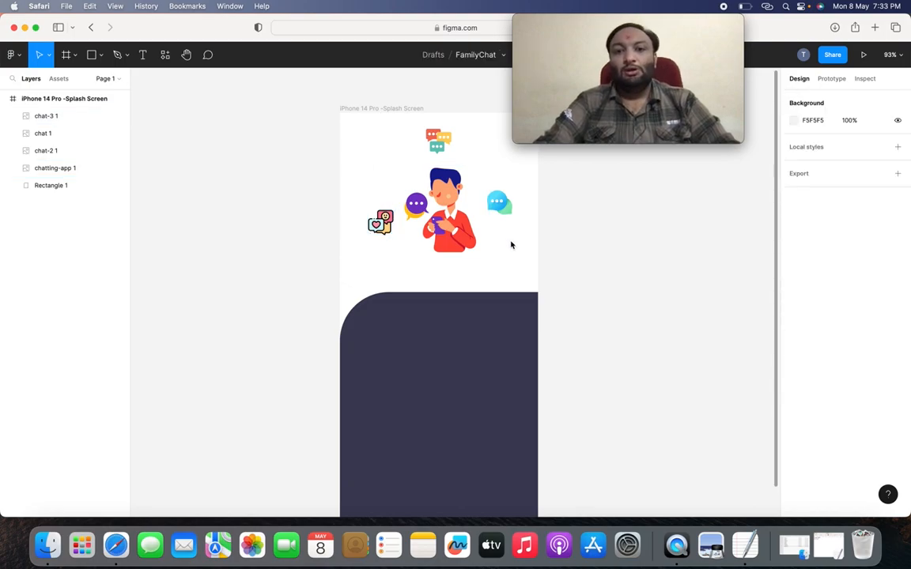
pyautogui.moveTo(635, 24); pyautogui.dragTo(801, 29)
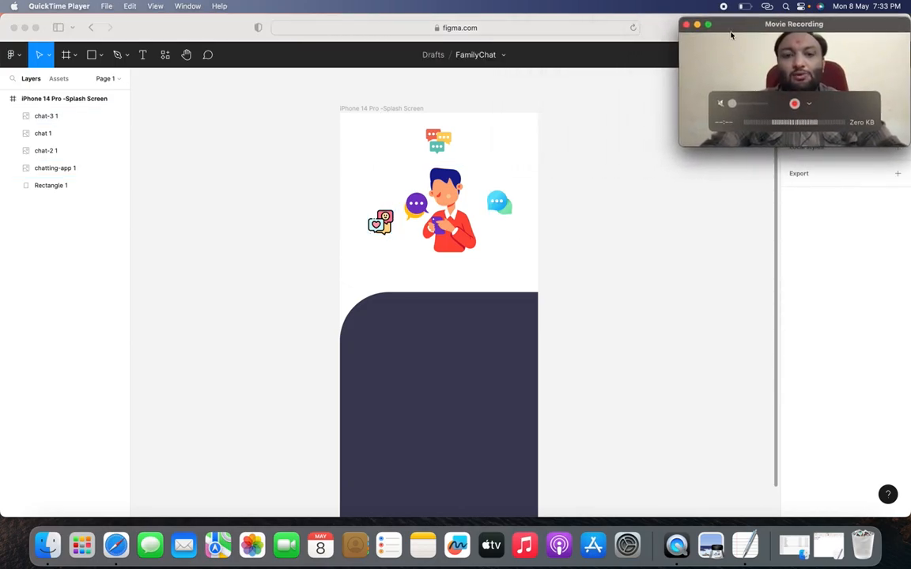
pyautogui.scroll(-3, 494, 329)
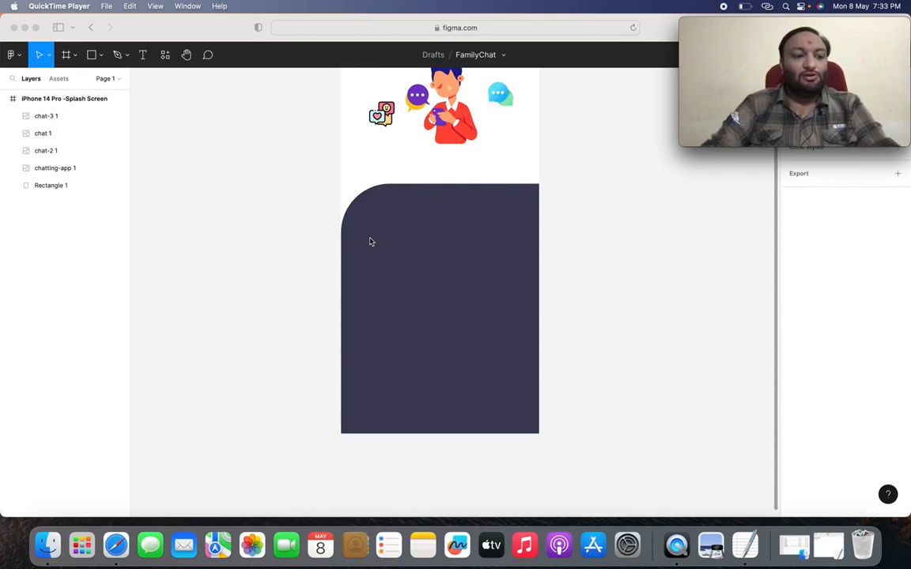
pyautogui.click(145, 59)
pyautogui.click(143, 56)
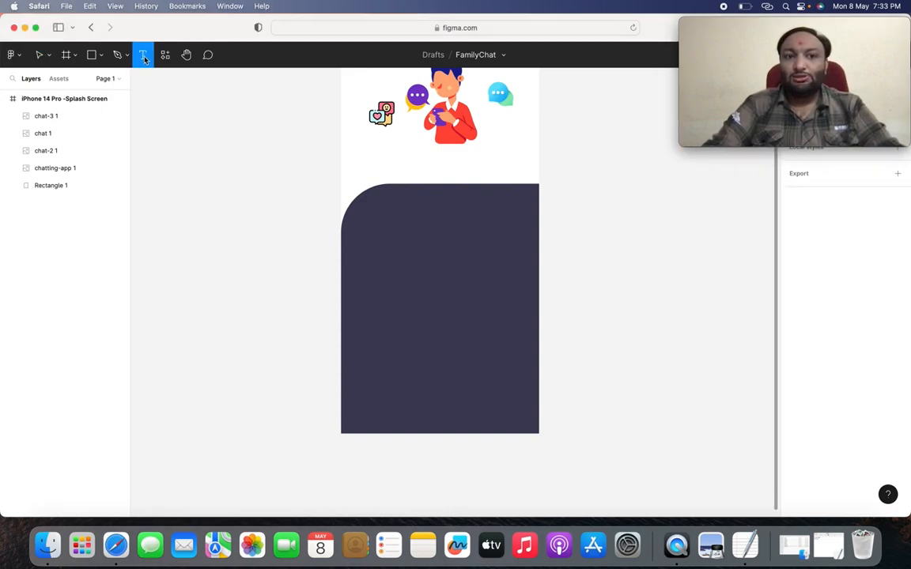
pyautogui.click(170, 98)
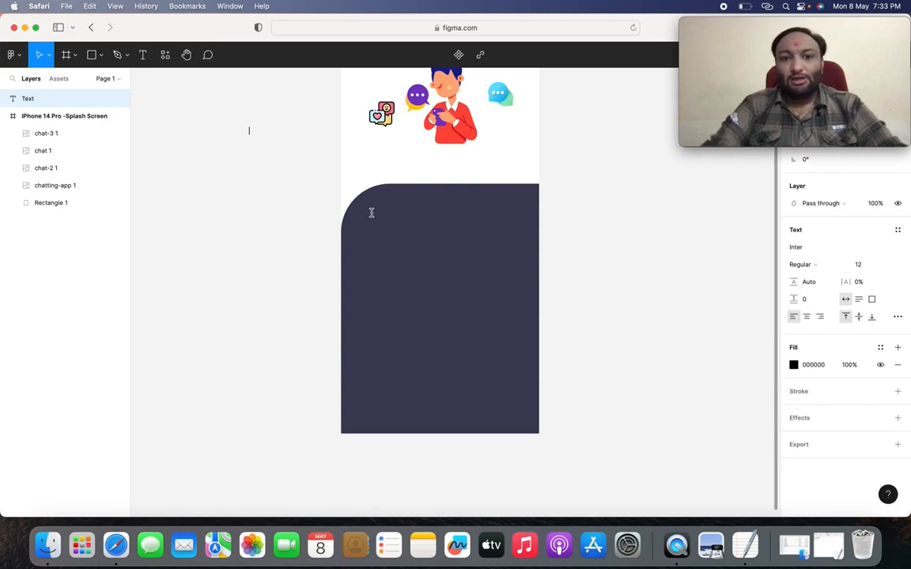
pyautogui.click(384, 250)
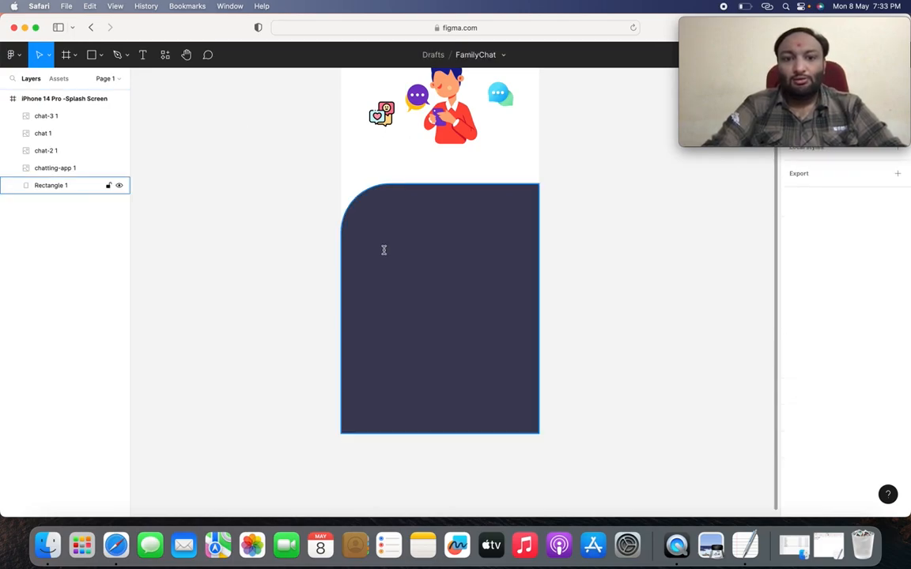
pyautogui.press('Escape')
pyautogui.press('h')
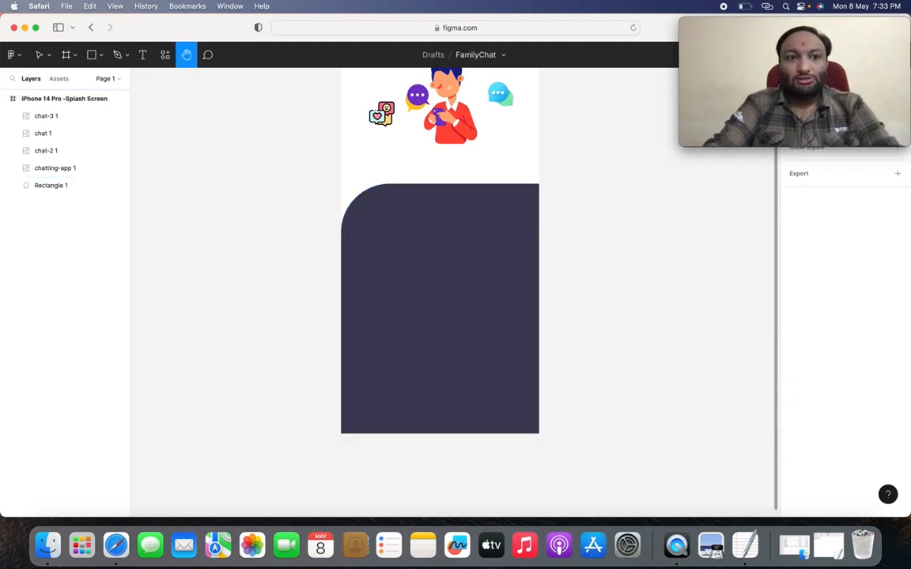
# Add a text layer with the placeholder "dsdd" on the dark rectangle
pyautogui.click(143, 55)
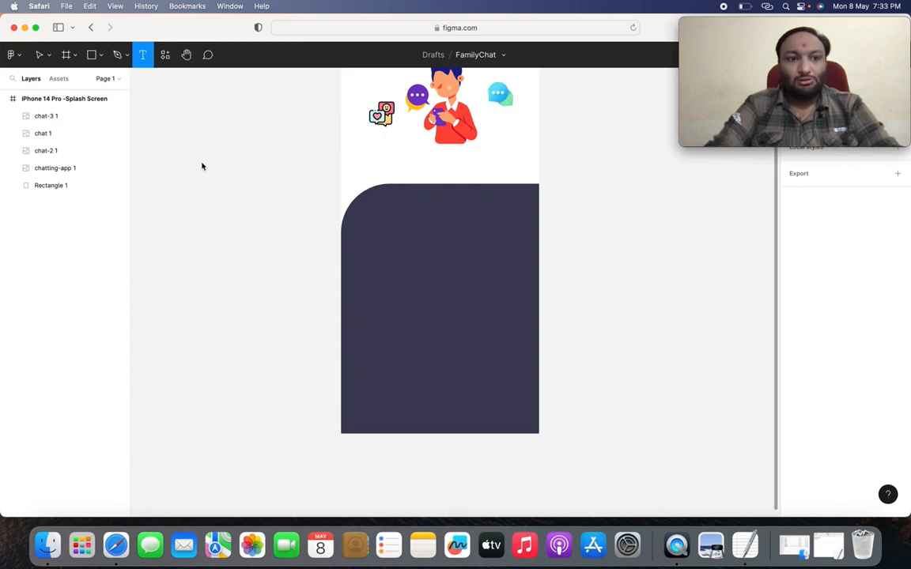
pyautogui.click(399, 267)
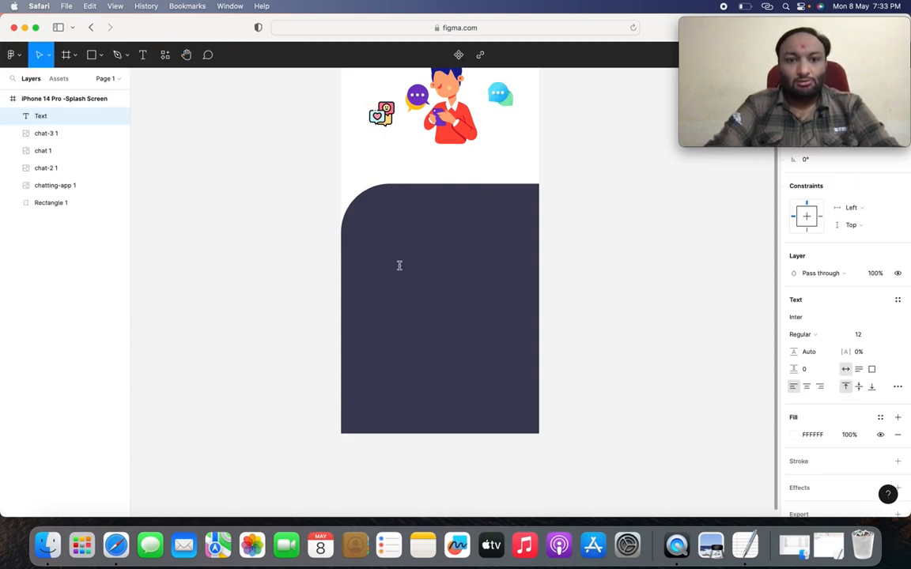
pyautogui.write('dsdd')
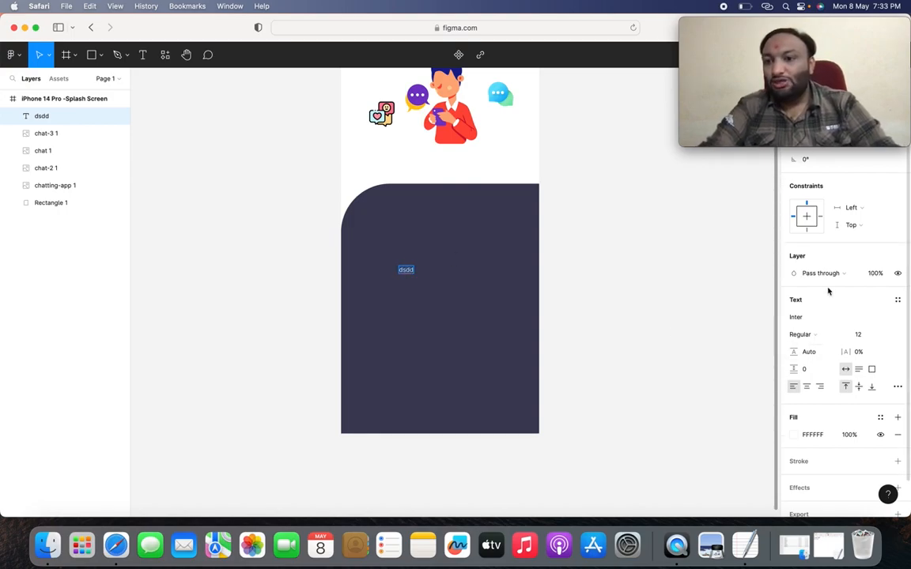
# Set the placeholder text's font to Poppins and its size to 30
pyautogui.click(819, 319)
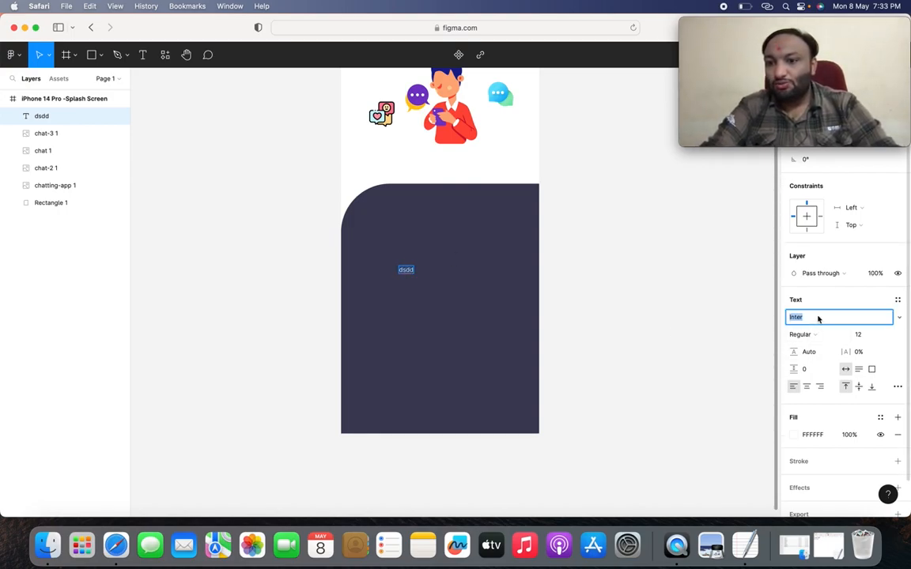
pyautogui.write('Pop')
pyautogui.press('Return')
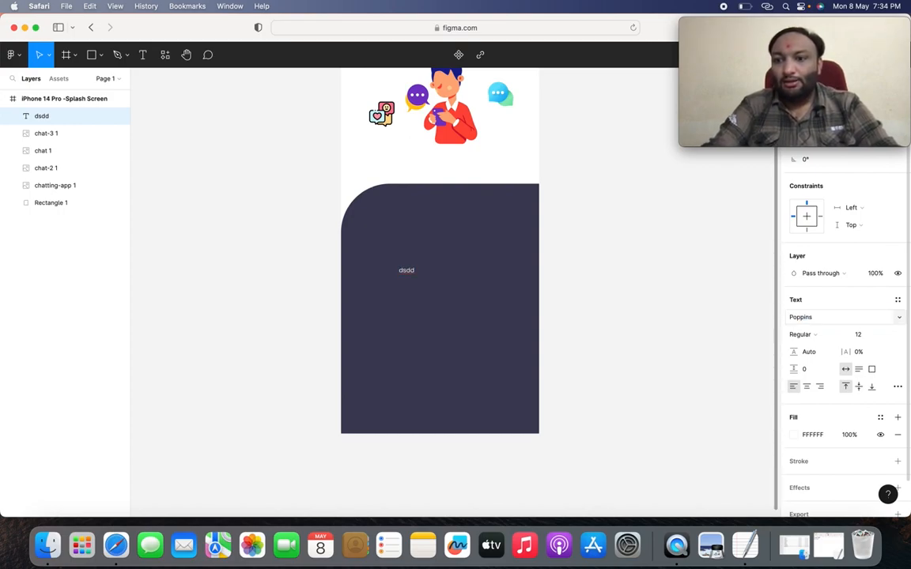
pyautogui.click(864, 335)
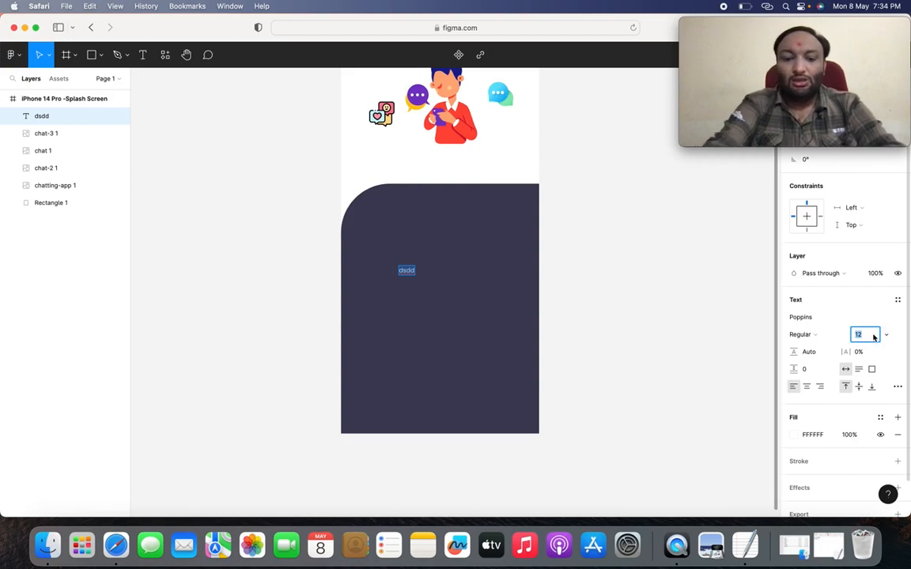
pyautogui.write('30')
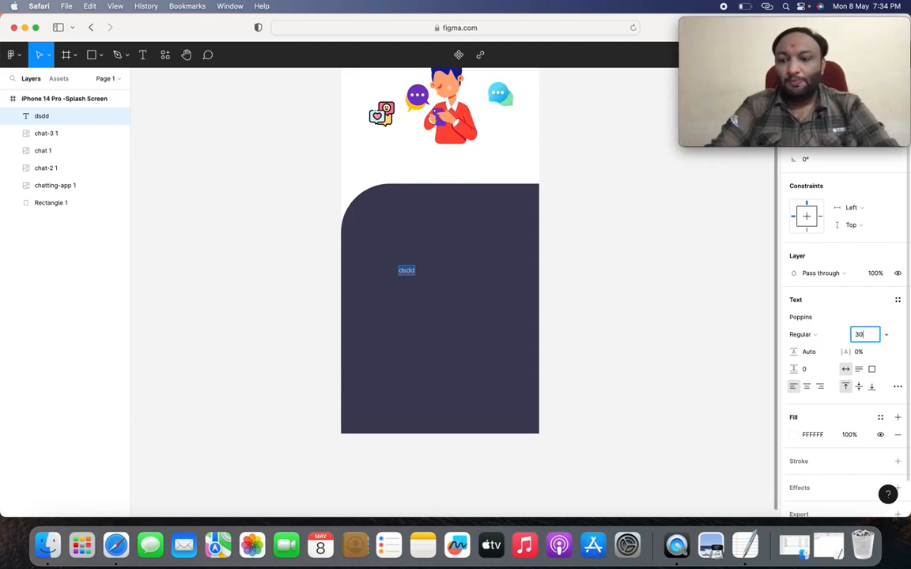
pyautogui.press('Return')
# Replace the placeholder text with "Let's connect with each other"
pyautogui.doubleClick(415, 277)
pyautogui.click(414, 278)
pyautogui.press('super+a')
pyautogui.press('BackSpace')
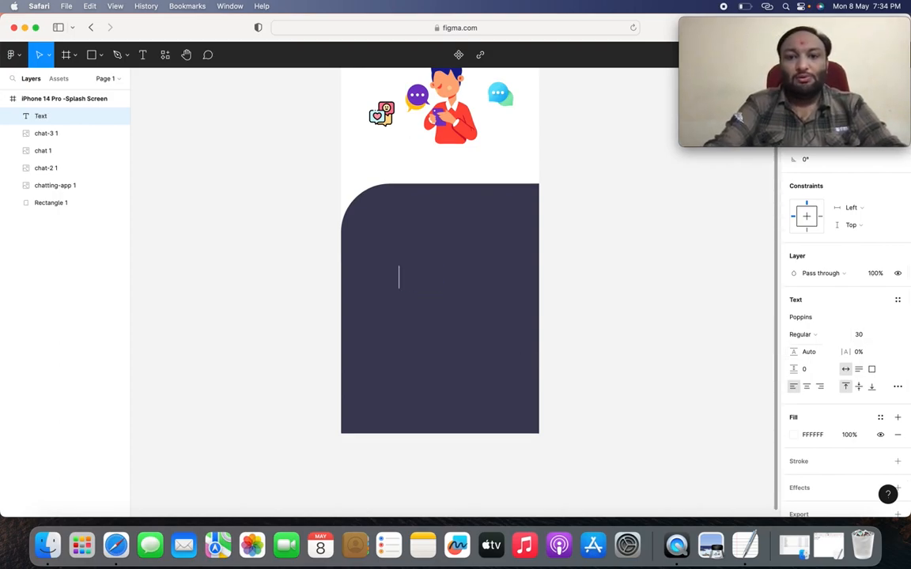
pyautogui.write('Lets')
pyautogui.press('BackSpace')
pyautogui.write("'s")
pyautogui.write(' coon')
pyautogui.press('BackSpace')
pyautogui.press('BackSpace')
pyautogui.write('nnect with each other')
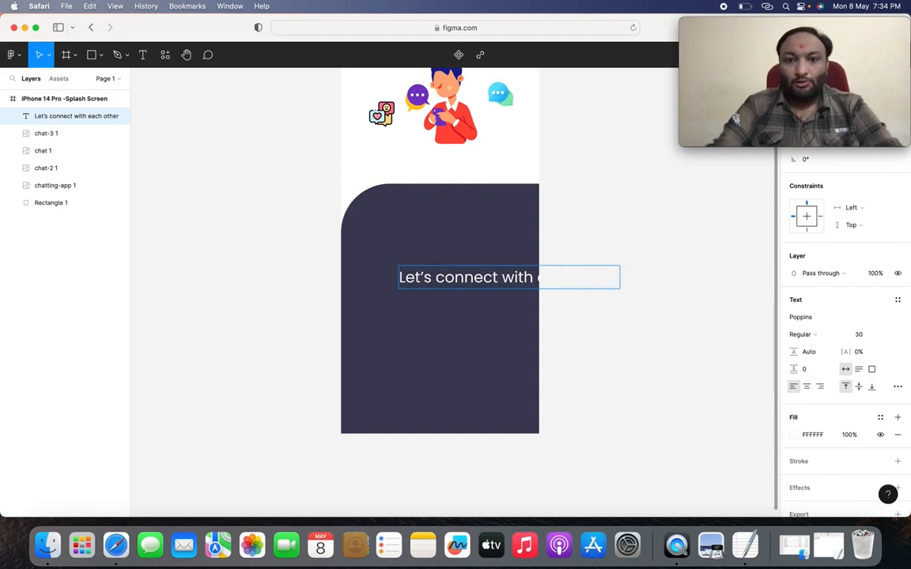
# Break the headline into two lines after "Let's connect" and finish editing the text
pyautogui.press('Return')
pyautogui.click(477, 321)
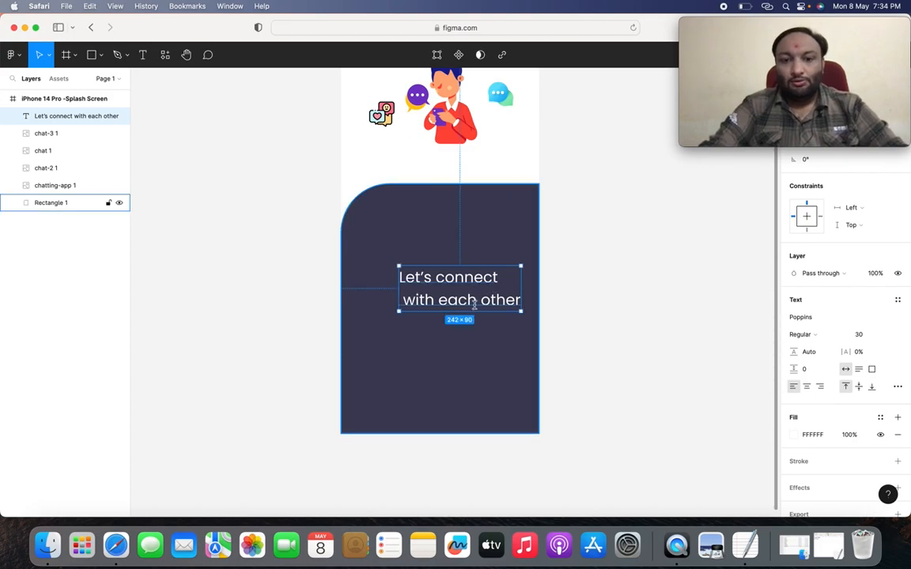
pyautogui.moveTo(485, 312)
pyautogui.mouseDown()
pyautogui.moveTo(473, 300)
pyautogui.moveTo(476, 313)
pyautogui.mouseUp()
pyautogui.click(491, 319)
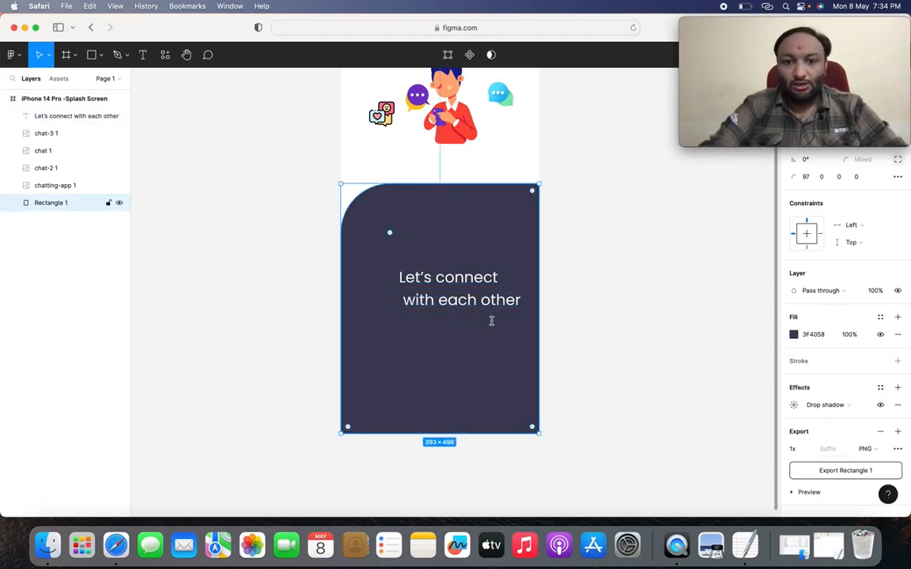
# Reduce the headline's text box to 242 × 83 and try to reposition it on the dark rectangle
pyautogui.click(480, 302)
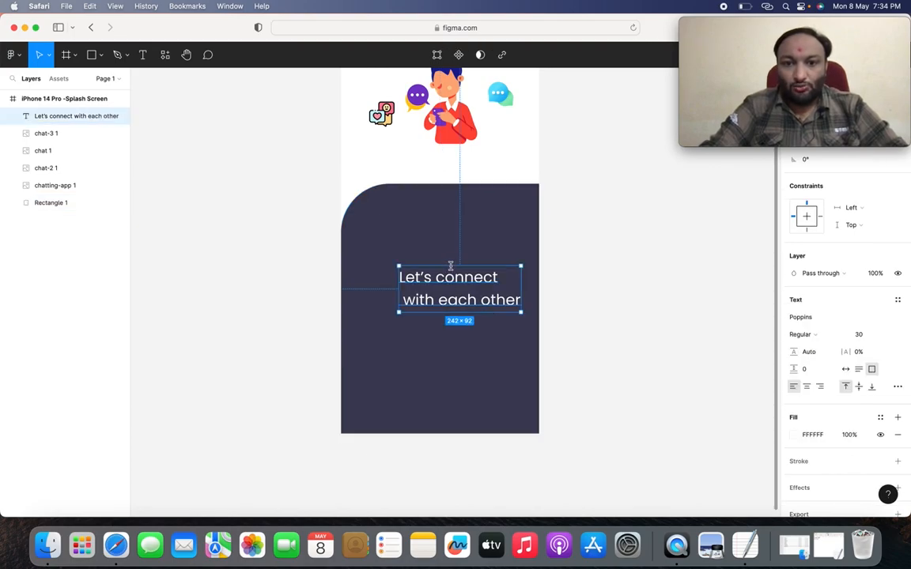
pyautogui.moveTo(441, 254)
pyautogui.mouseDown()
pyautogui.moveTo(431, 220)
pyautogui.moveTo(442, 270)
pyautogui.mouseUp()
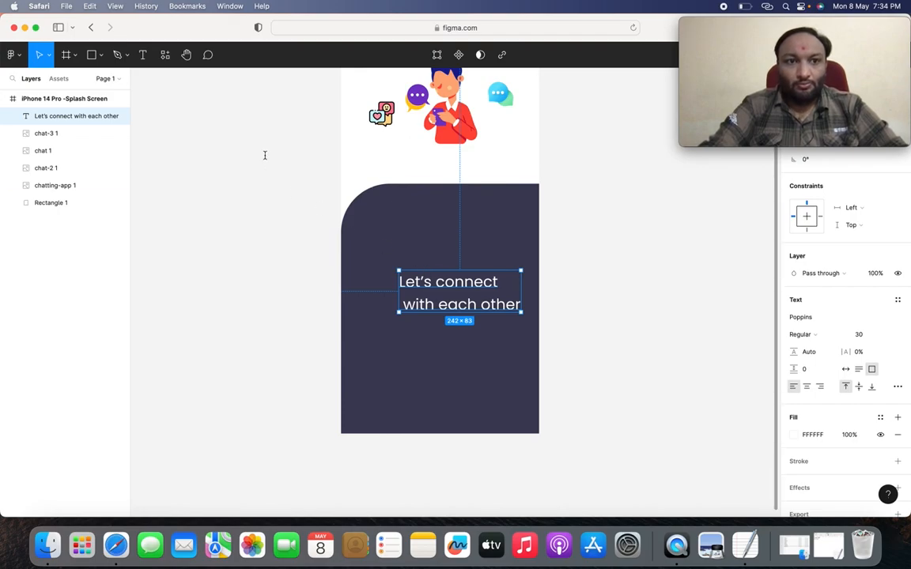
pyautogui.click(186, 56)
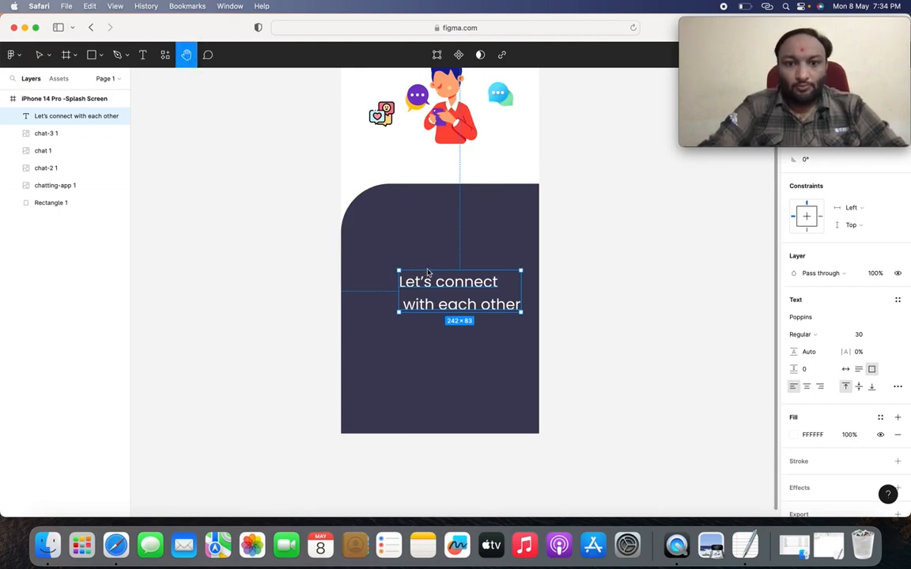
pyautogui.moveTo(428, 272)
pyautogui.mouseDown()
pyautogui.moveTo(418, 245)
pyautogui.moveTo(423, 270)
pyautogui.mouseUp()
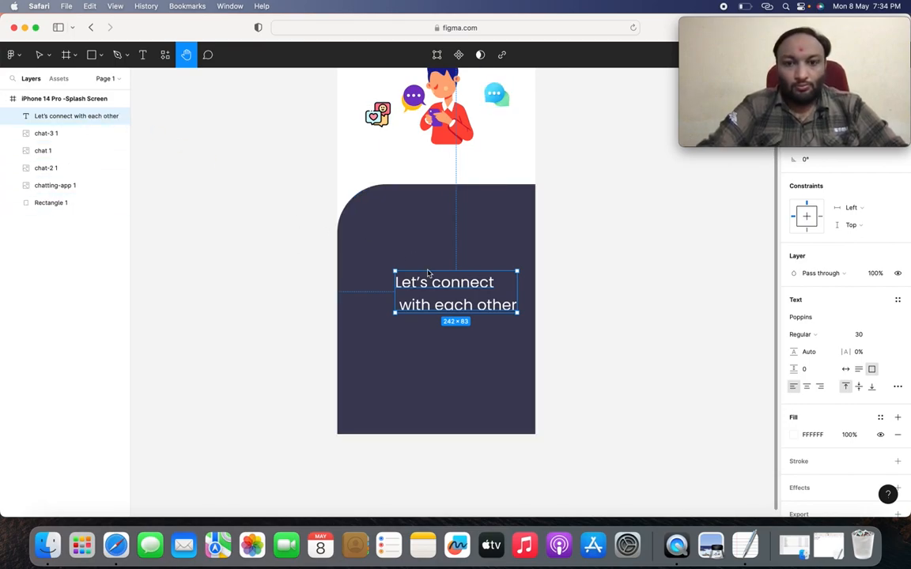
pyautogui.moveTo(428, 274)
pyautogui.mouseDown()
pyautogui.moveTo(414, 243)
pyautogui.moveTo(426, 274)
pyautogui.moveTo(443, 272)
pyautogui.moveTo(400, 268)
pyautogui.moveTo(432, 281)
pyautogui.mouseUp()
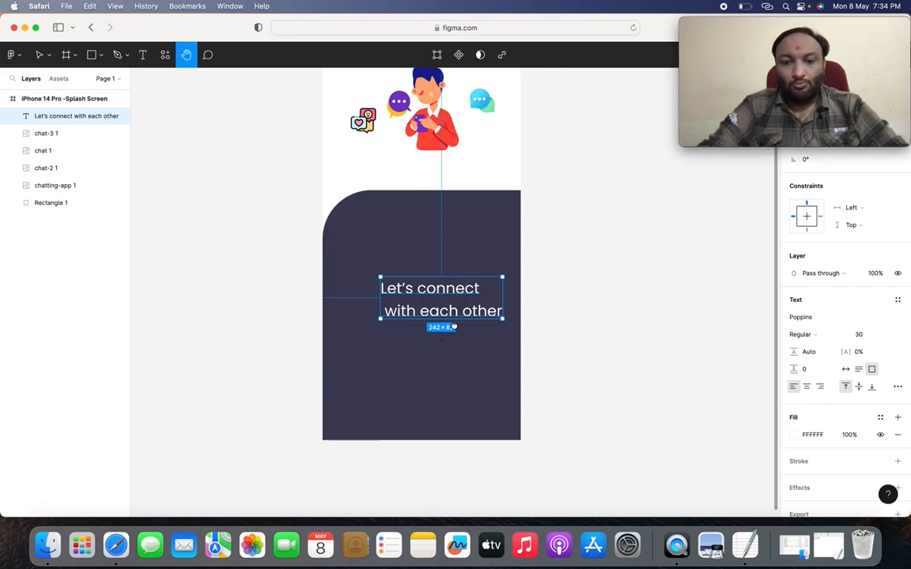
pyautogui.moveTo(495, 320)
pyautogui.mouseDown()
pyautogui.moveTo(492, 340)
pyautogui.moveTo(499, 334)
pyautogui.mouseUp()
pyautogui.moveTo(483, 292)
pyautogui.mouseDown()
pyautogui.moveTo(424, 294)
pyautogui.moveTo(495, 307)
pyautogui.mouseUp()
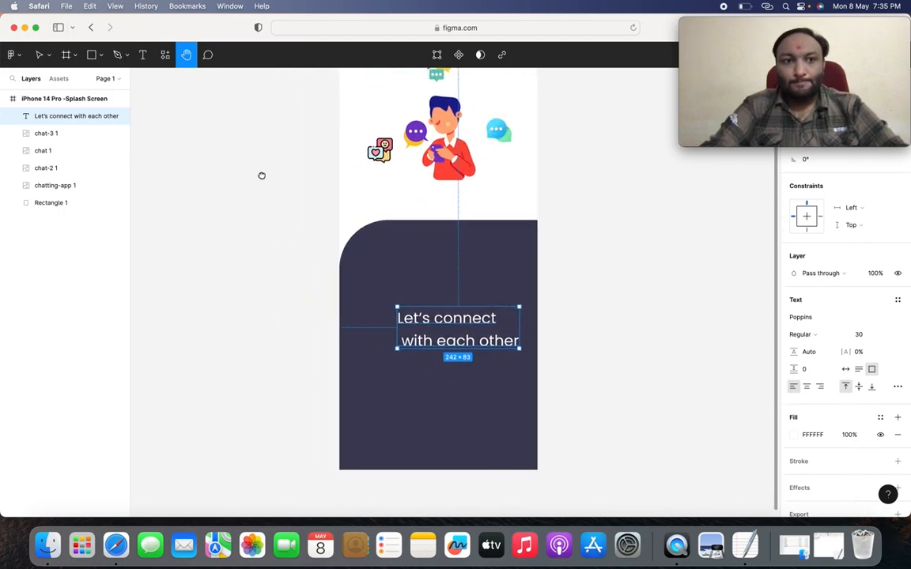
# Lock the headline's text layer and unlock it again
pyautogui.click(108, 117)
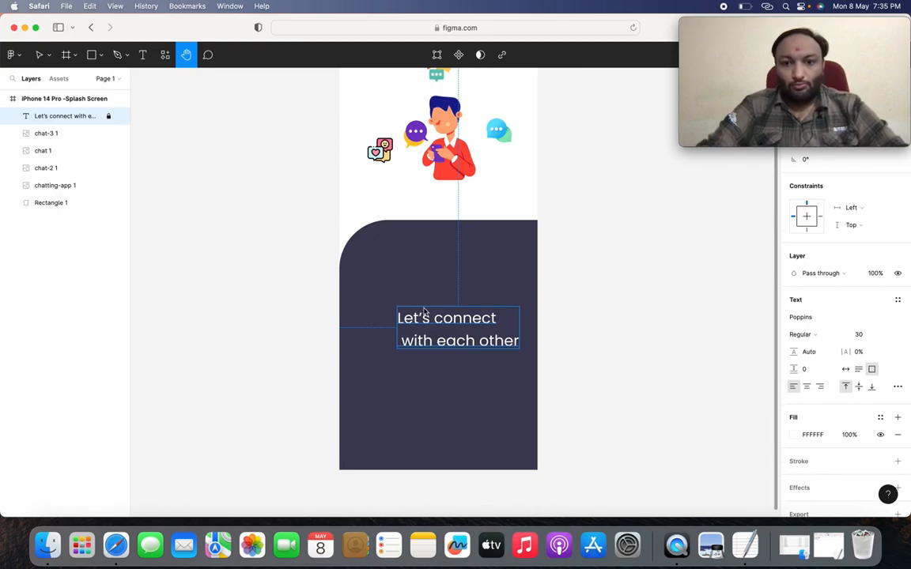
pyautogui.moveTo(423, 308)
pyautogui.mouseDown()
pyautogui.moveTo(414, 305)
pyautogui.moveTo(425, 309)
pyautogui.mouseUp()
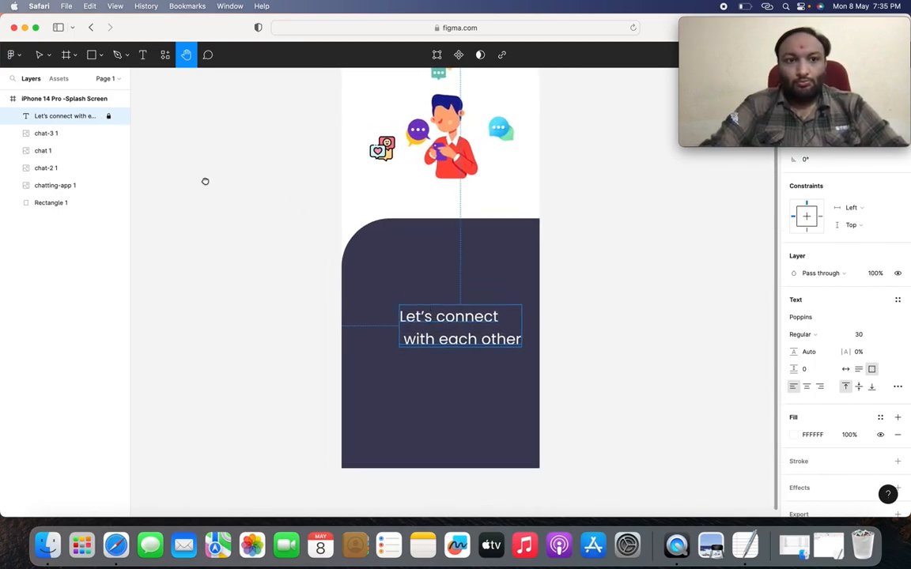
pyautogui.click(110, 116)
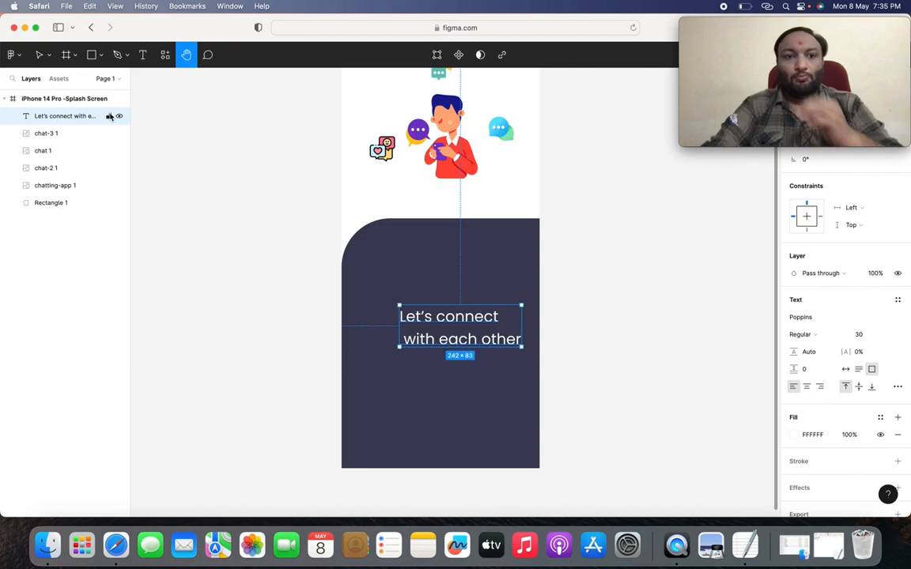
# Dismiss the local fonts offer and delete the two-line headline from the dark rectangle
pyautogui.doubleClick(463, 307)
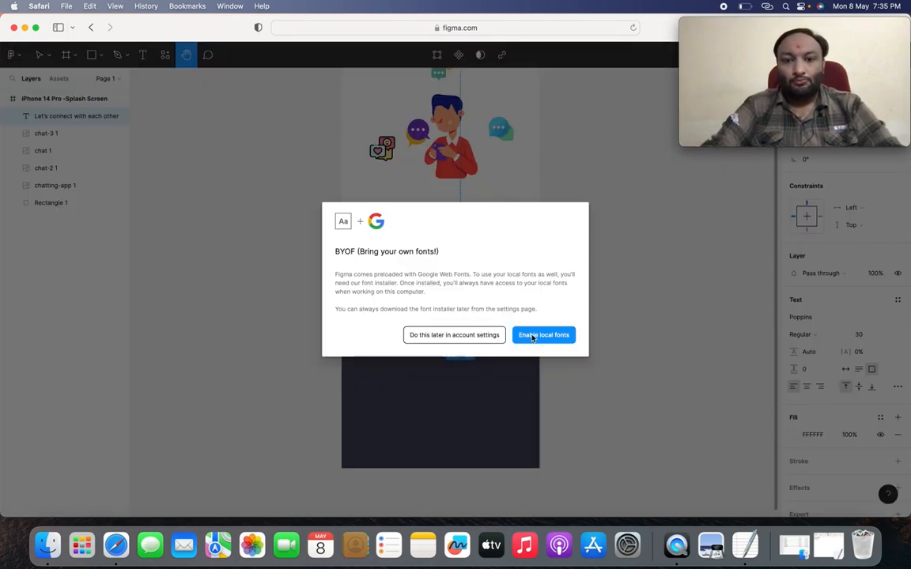
pyautogui.click(492, 336)
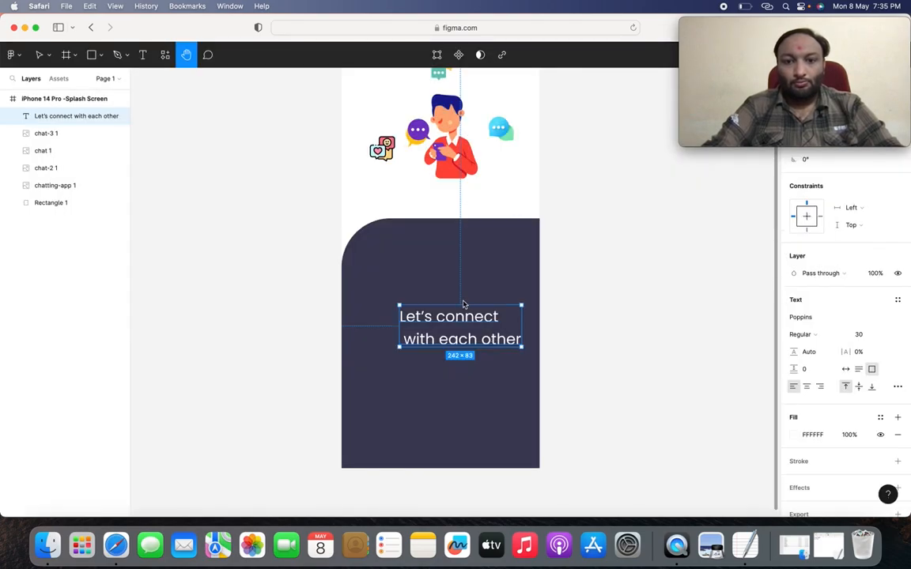
pyautogui.moveTo(467, 309)
pyautogui.mouseDown()
pyautogui.moveTo(456, 310)
pyautogui.moveTo(476, 316)
pyautogui.mouseUp()
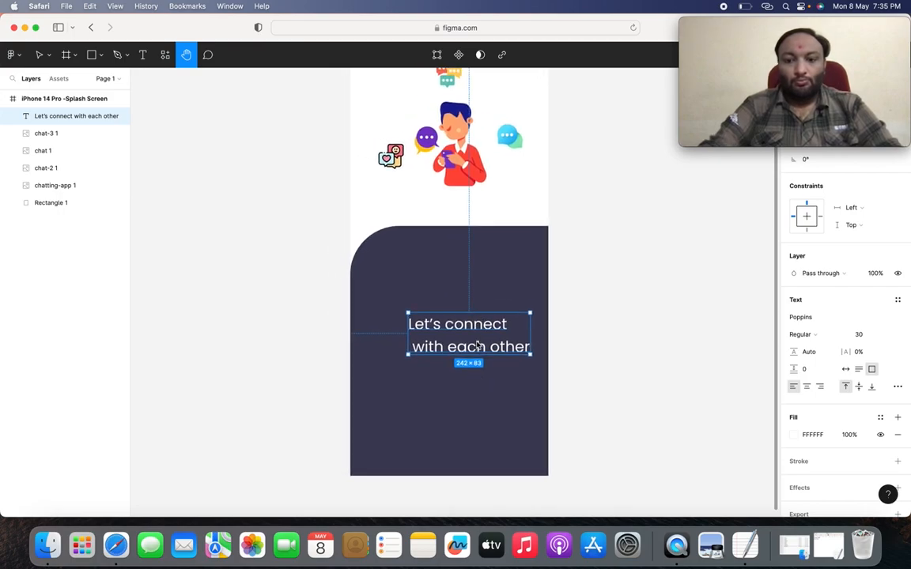
pyautogui.press('Delete')
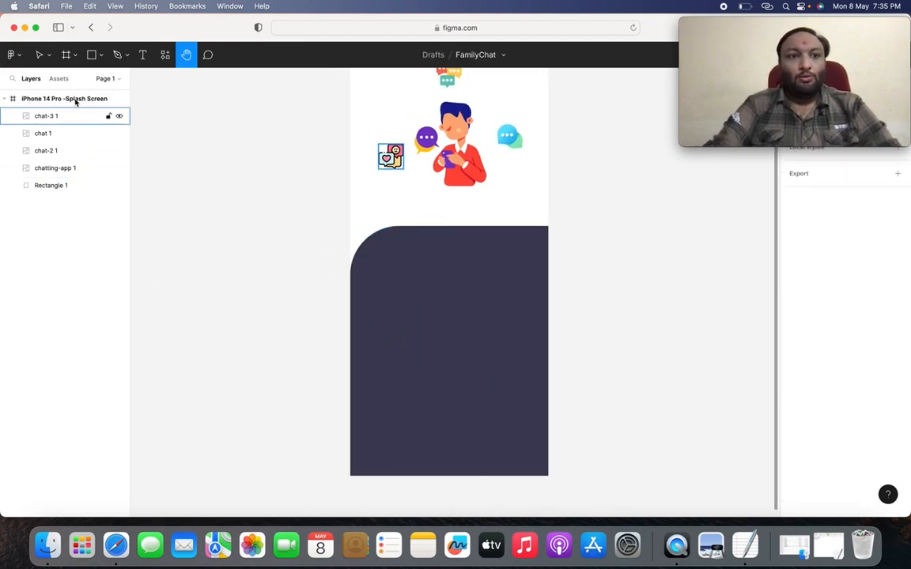
# Start a new text layer near the dark rectangle's rounded corner with font size 25 and Bold weight
pyautogui.click(142, 55)
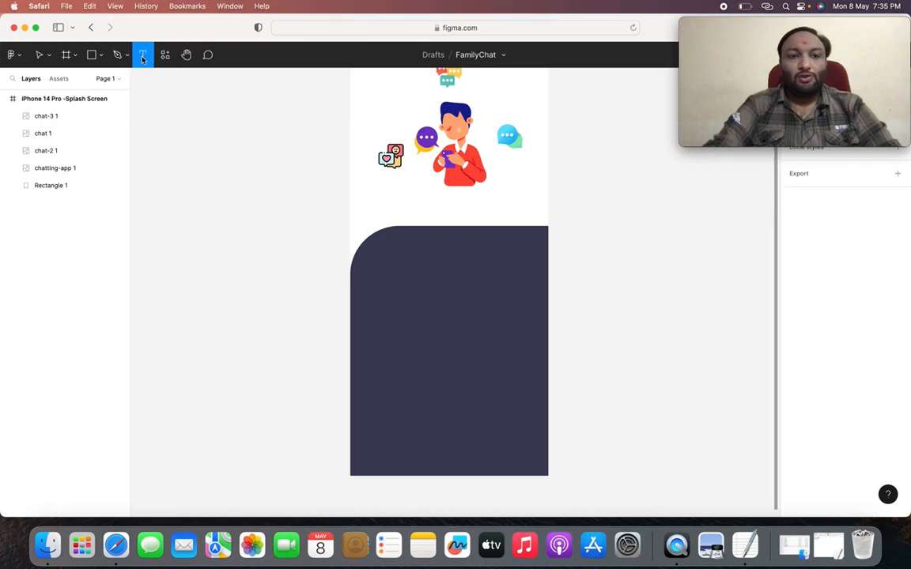
pyautogui.click(368, 269)
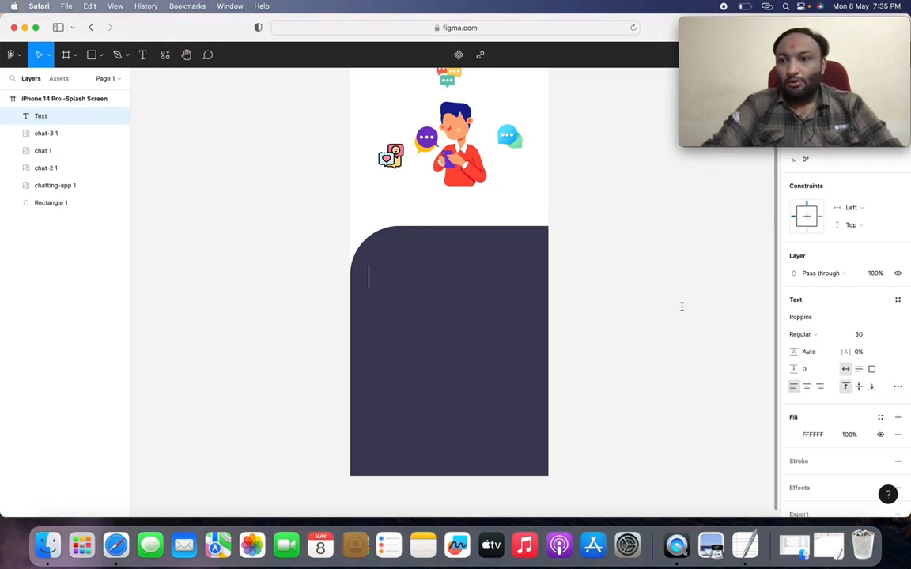
pyautogui.click(887, 336)
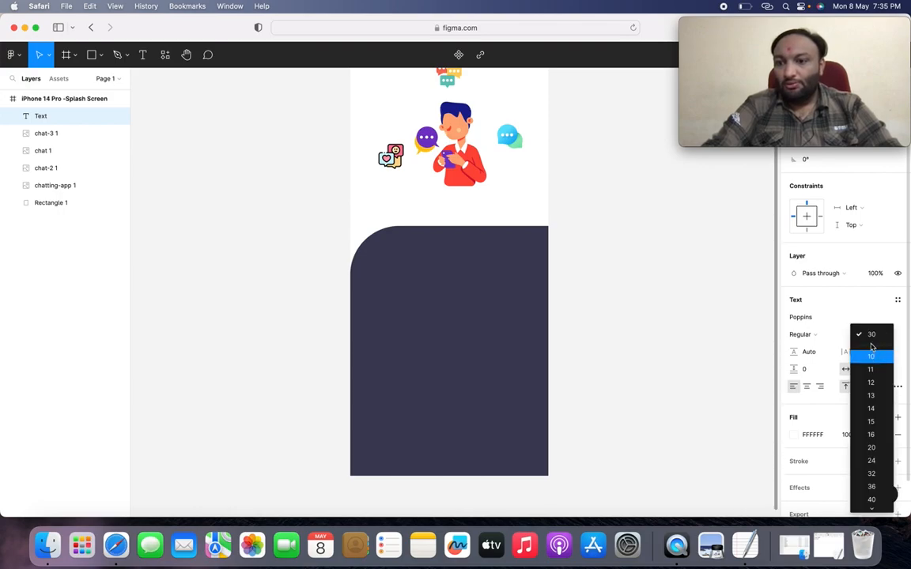
pyautogui.click(853, 320)
pyautogui.click(862, 335)
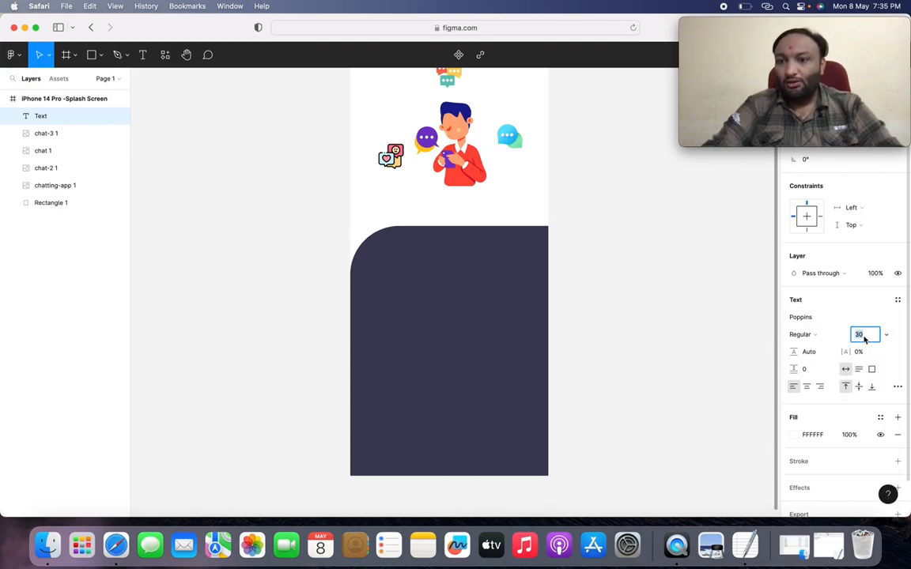
pyautogui.write('25')
pyautogui.press('Return')
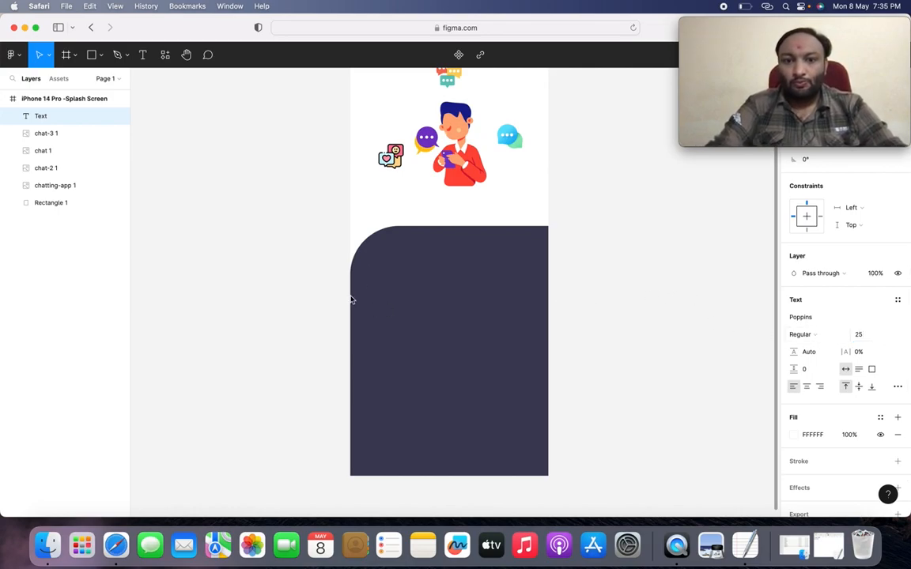
pyautogui.click(809, 339)
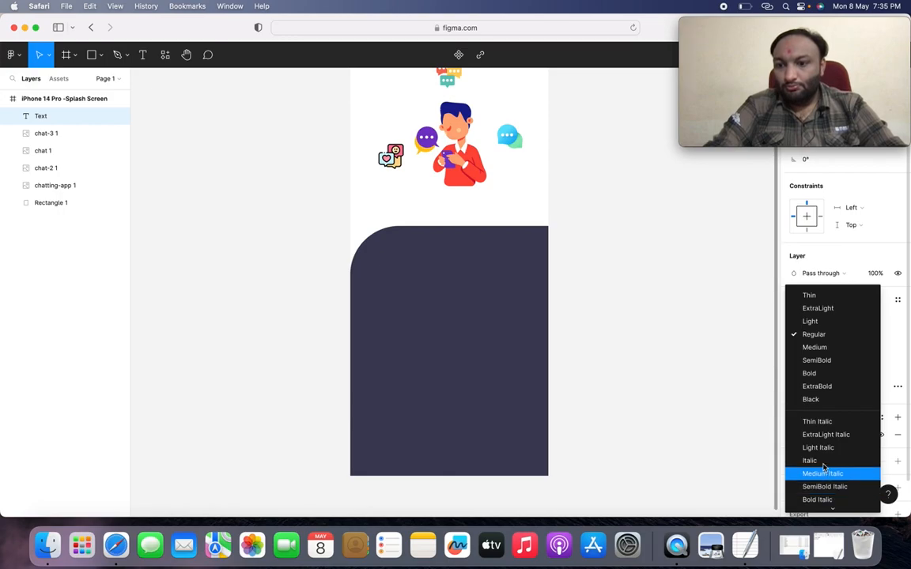
pyautogui.click(817, 374)
# Enter "Let's connect" as the first line of the new headline and begin a second line
pyautogui.write('Leys')
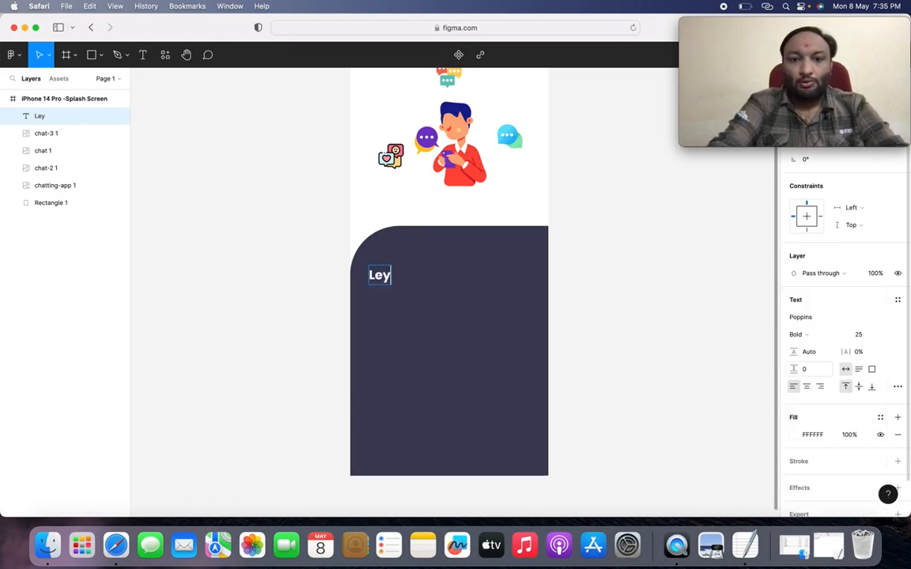
pyautogui.press('BackSpace')
pyautogui.press('BackSpace')
pyautogui.write('t')
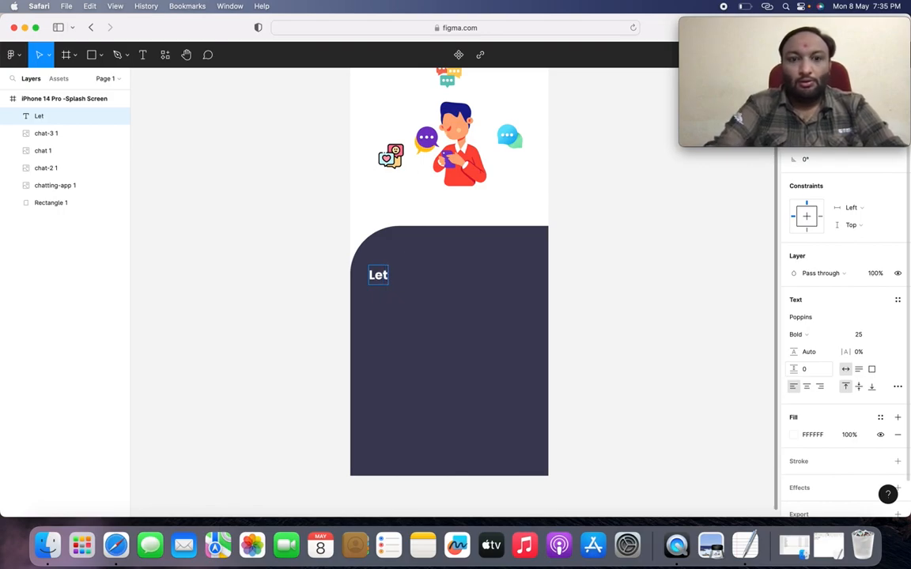
pyautogui.write("'s")
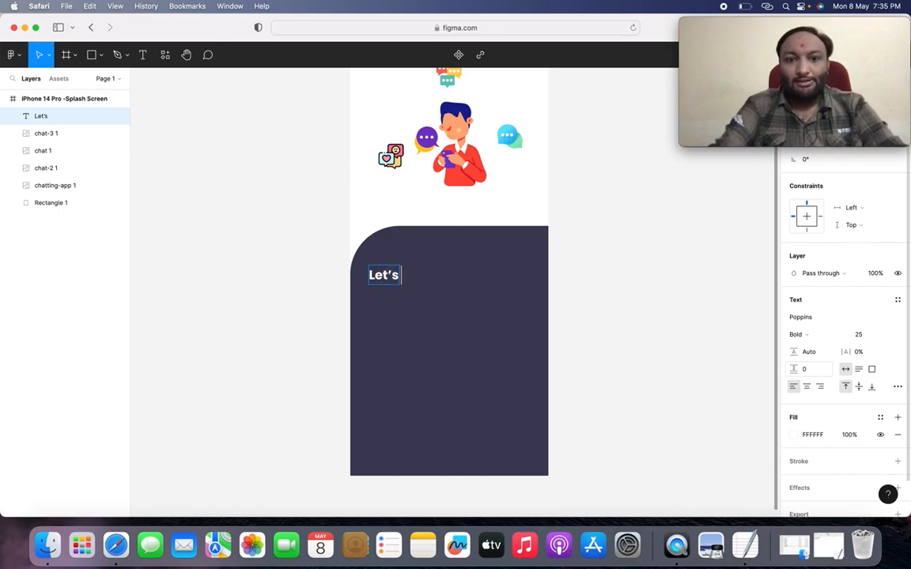
pyautogui.write(' connec')
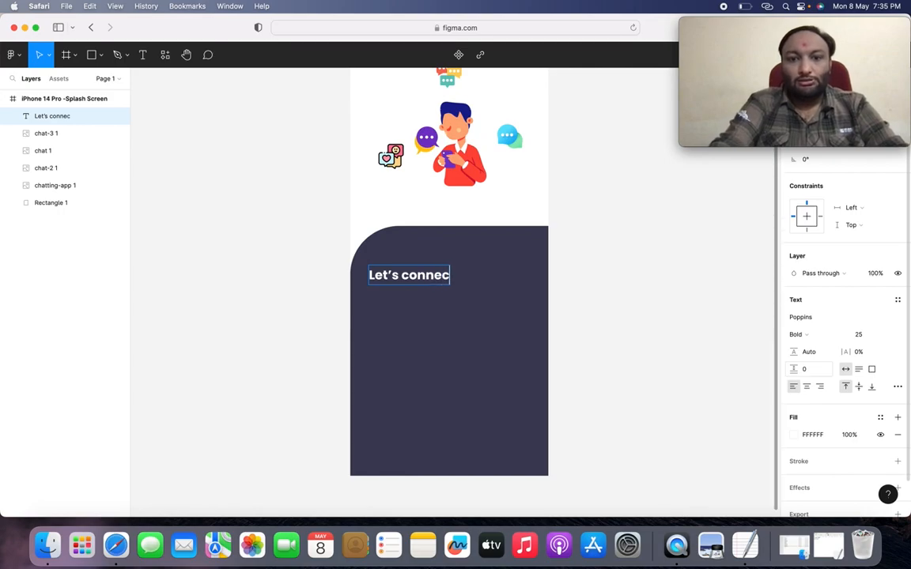
pyautogui.write('t')
pyautogui.press('Return')
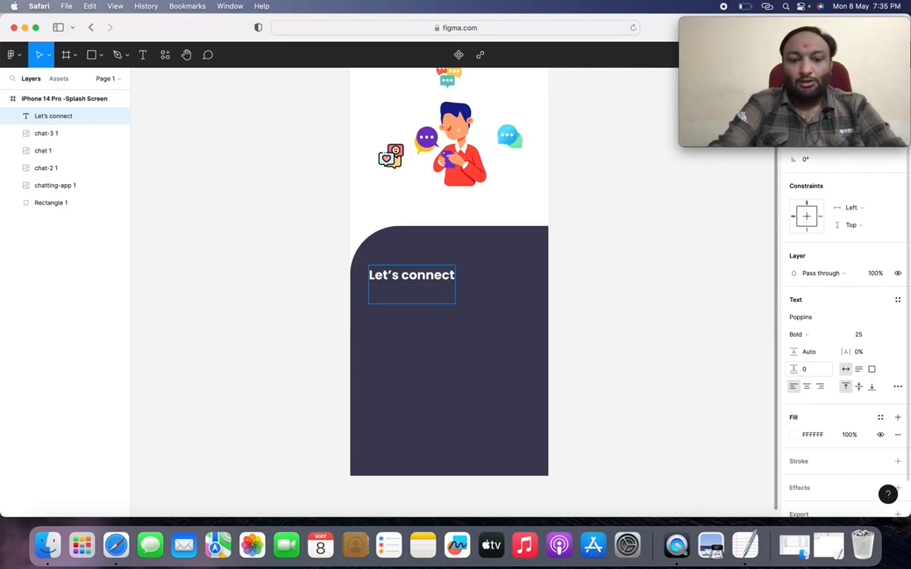
# Enter "with each other.." as the headline's second line and finish editing the text
pyautogui.write('each')
pyautogui.press('BackSpace')
pyautogui.press('BackSpace')
pyautogui.press('BackSpace')
pyautogui.press('BackSpace')
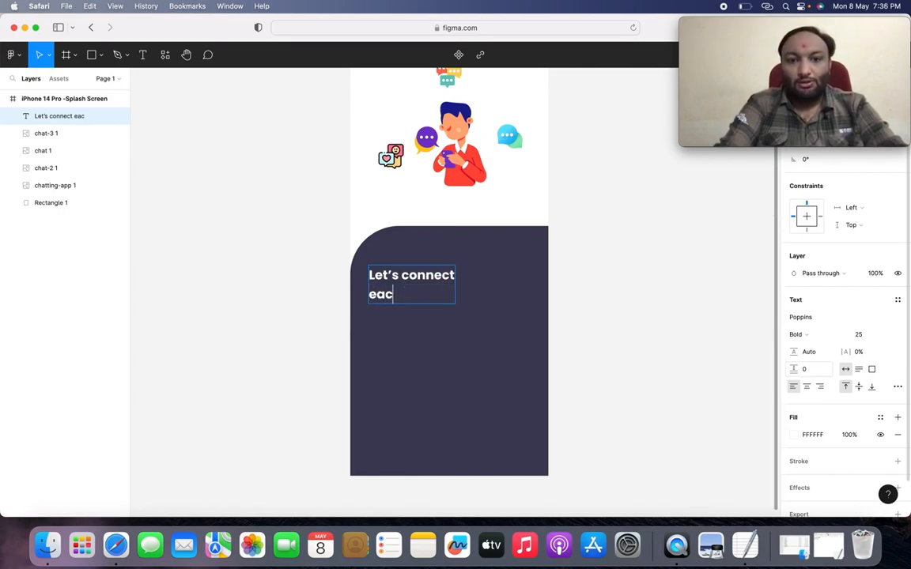
pyautogui.press('BackSpace')
pyautogui.press('Return')
pyautogui.write('with e')
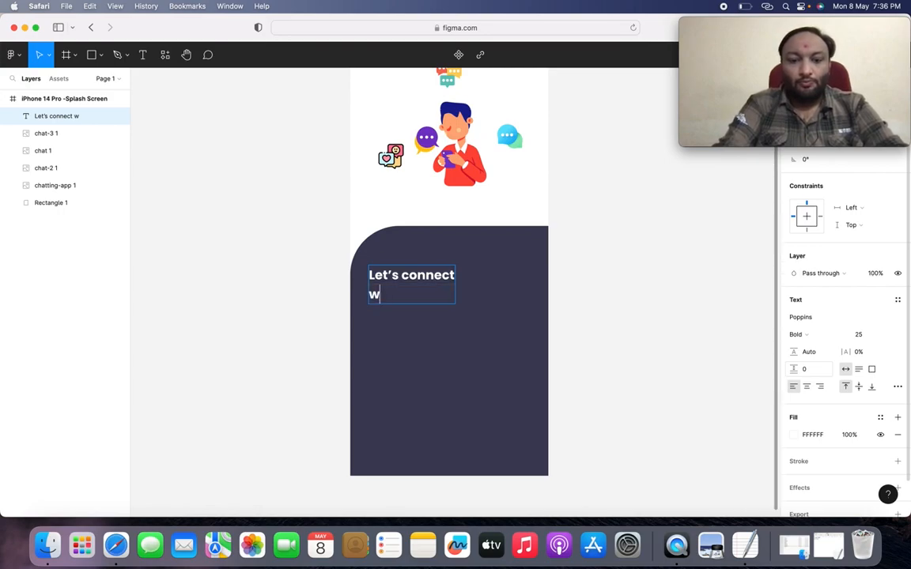
pyautogui.write('ach other')
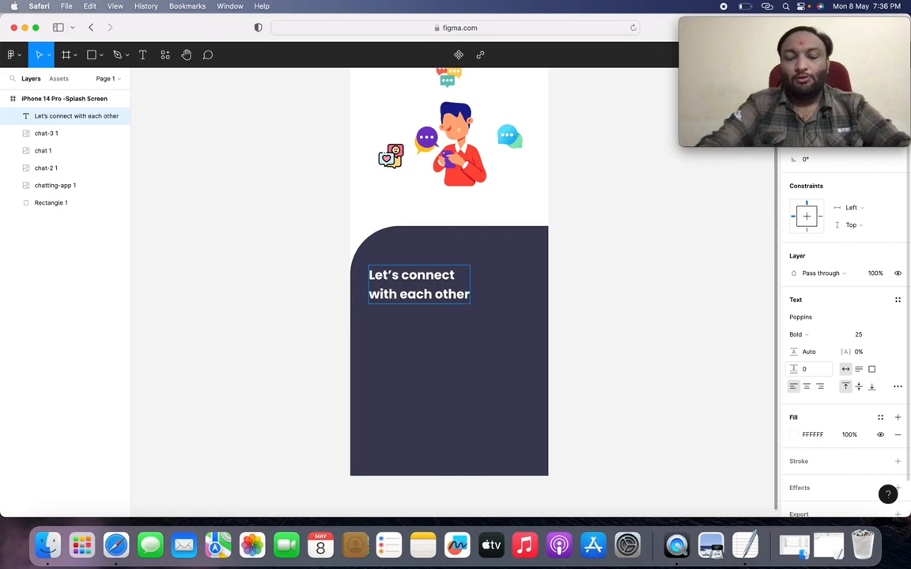
pyautogui.write('..')
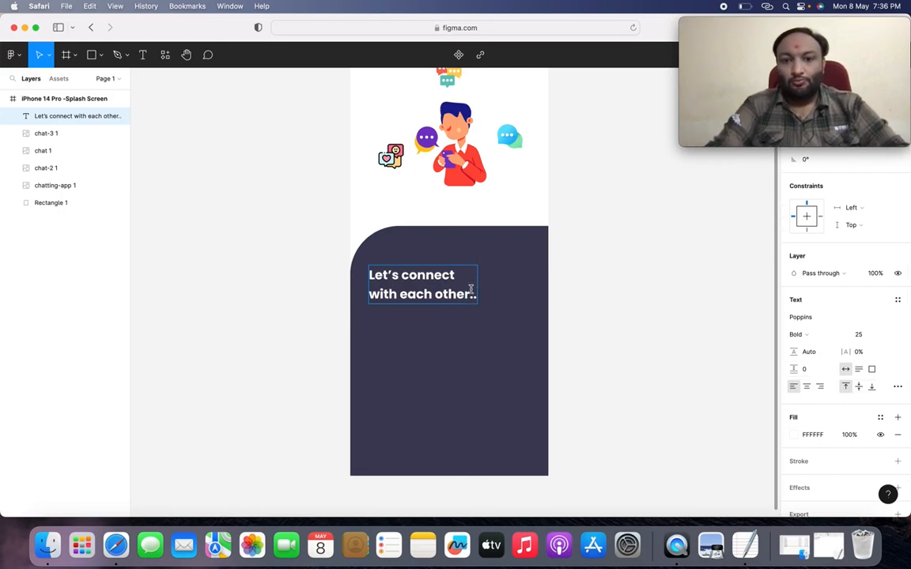
pyautogui.press('Escape')
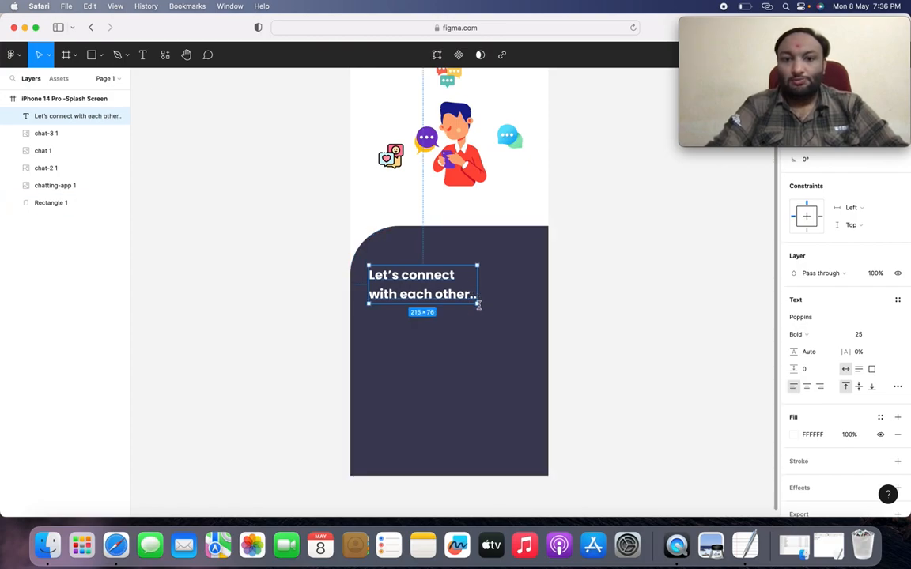
pyautogui.moveTo(478, 302); pyautogui.dragTo(522, 302)
pyautogui.click(474, 327)
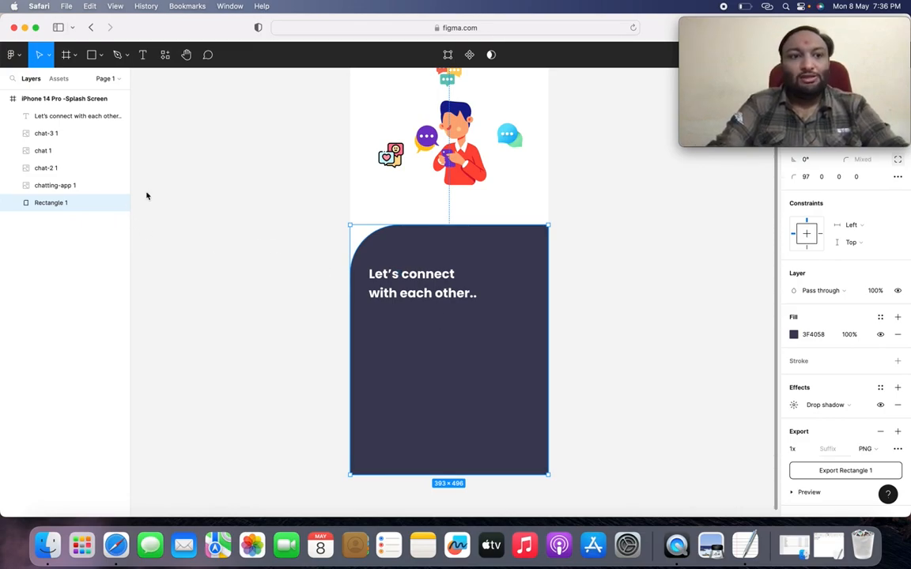
# Start a text layer below the headline on the dark rectangle and enter "family chat is a communication"
pyautogui.click(145, 57)
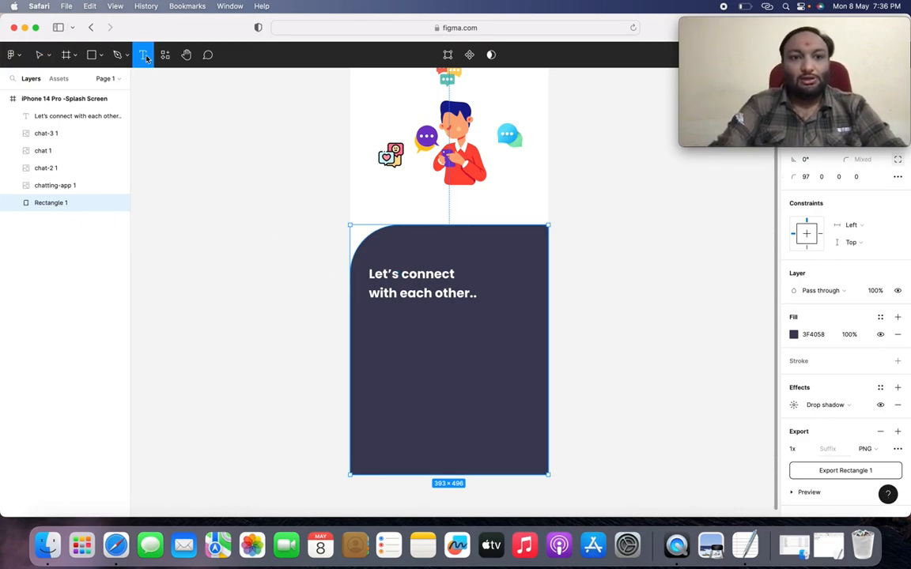
pyautogui.click(376, 326)
pyautogui.write('fam')
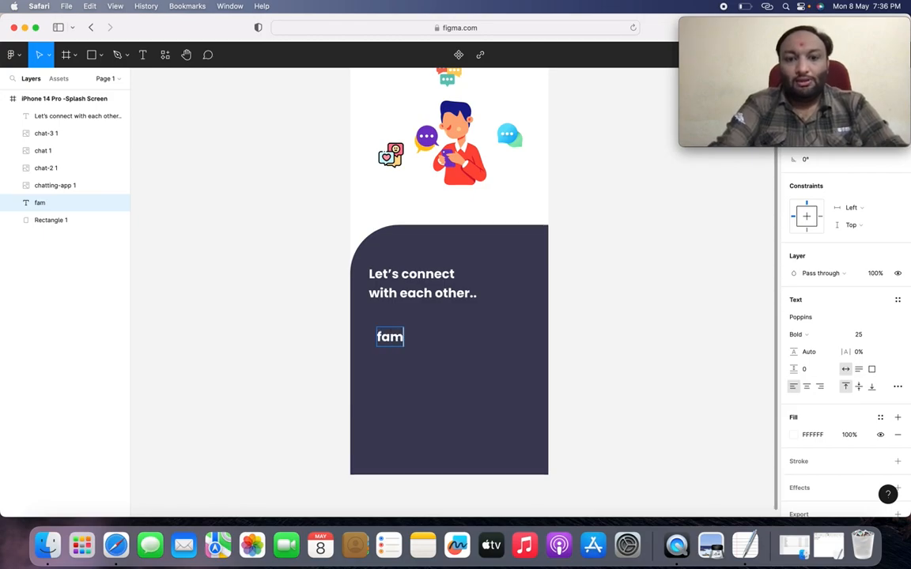
pyautogui.write('ily chatt')
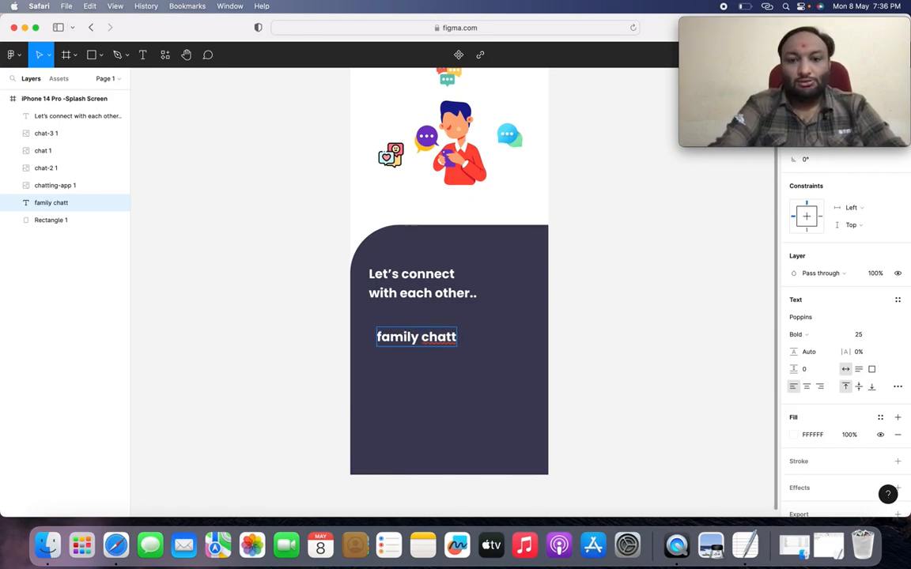
pyautogui.press('BackSpace')
pyautogui.write('i')
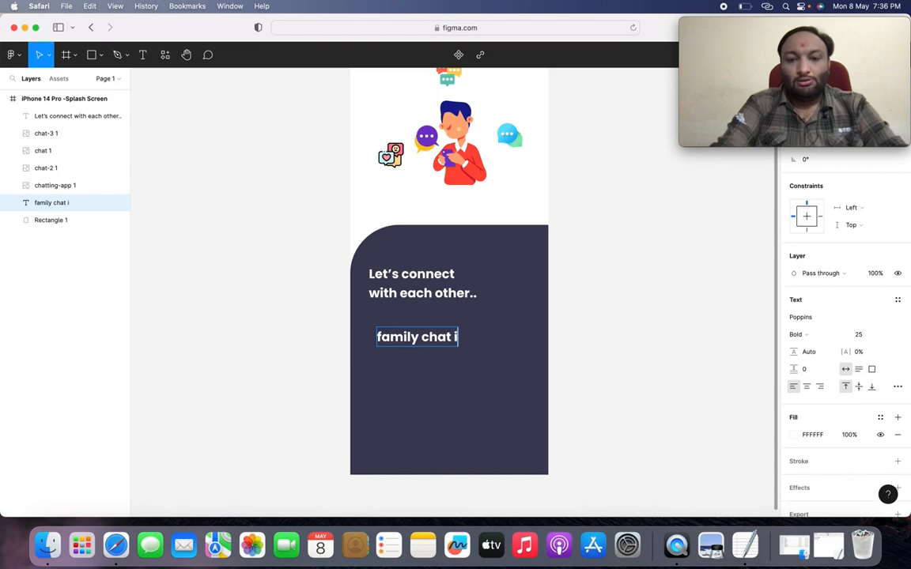
pyautogui.write('s a co')
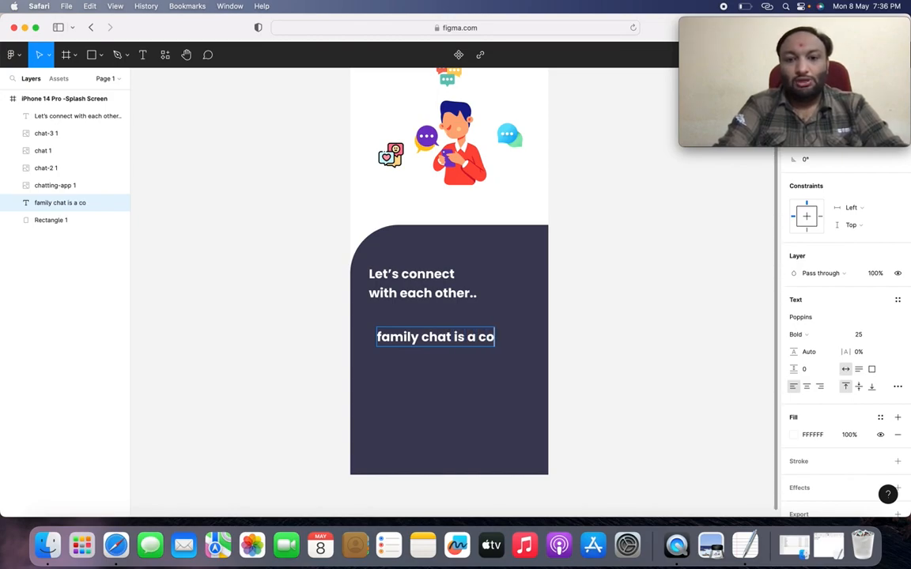
pyautogui.write('mmunic')
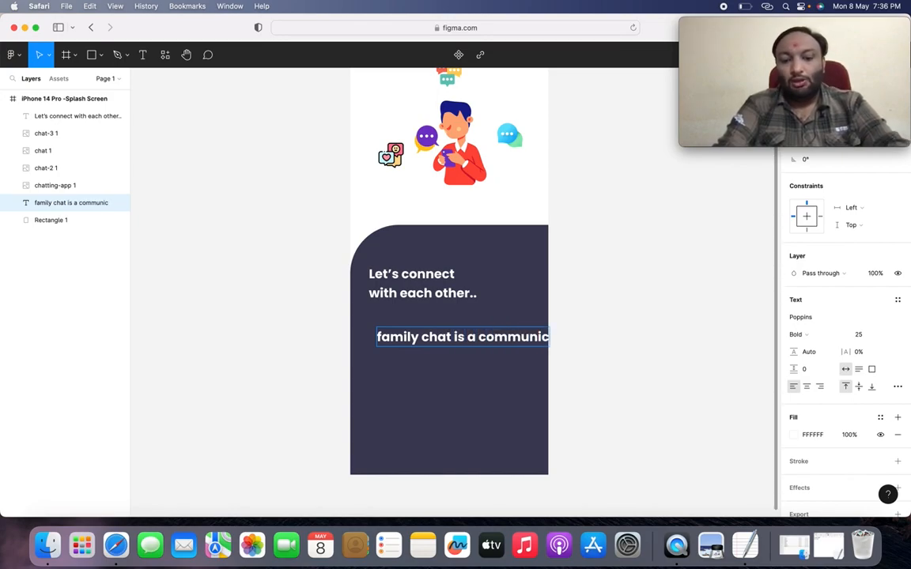
pyautogui.write('ation me')
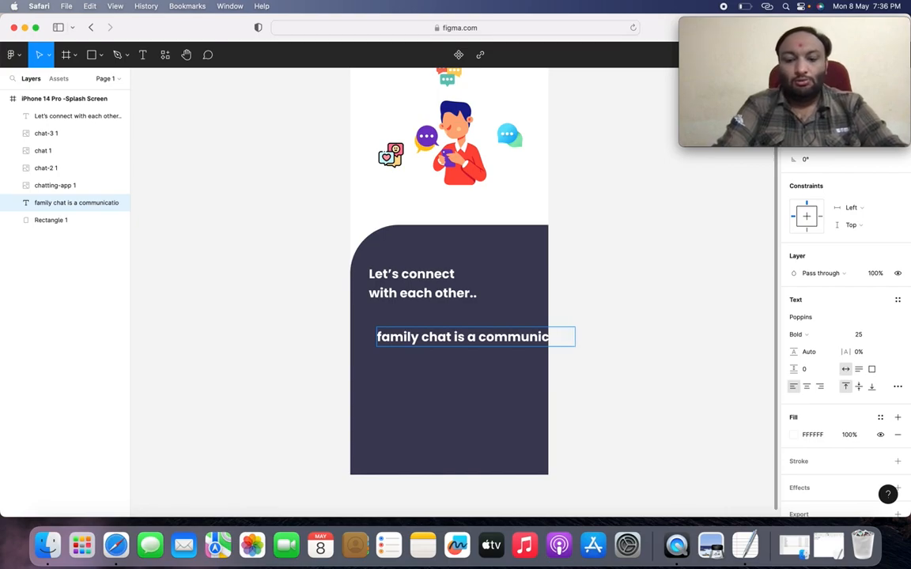
# Enter "medium" as the second line of the description, correcting its spelling
pyautogui.write('duim')
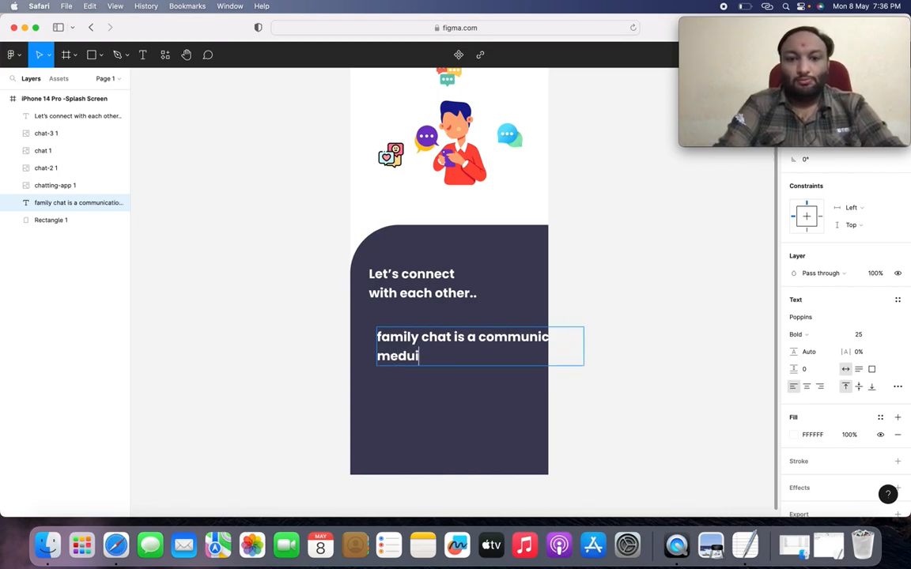
pyautogui.press('BackSpace')
pyautogui.press('BackSpace')
pyautogui.press('BackSpace')
pyautogui.press('BackSpace')
pyautogui.write('dium')
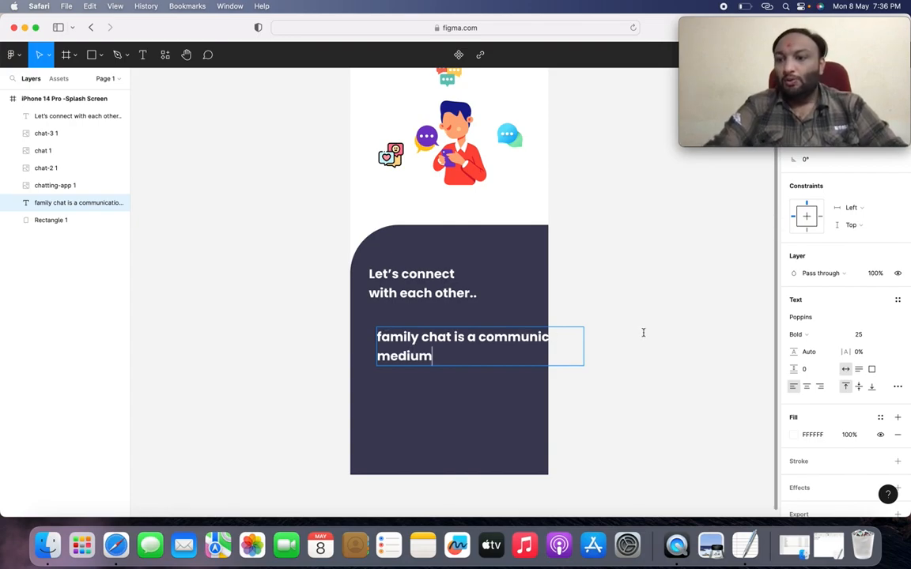
# Try font size 10 for the description and clear all of its text
pyautogui.click(868, 334)
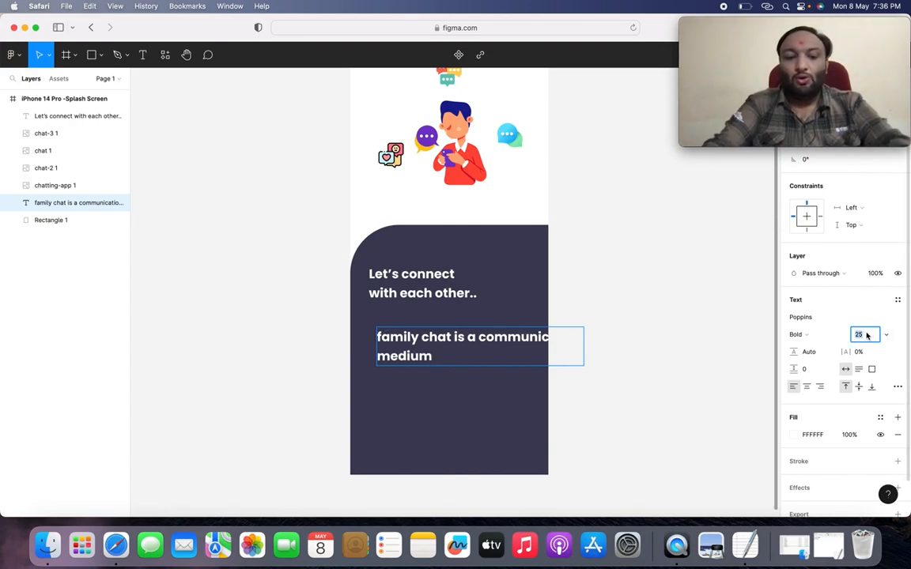
pyautogui.write('10')
pyautogui.press('Return')
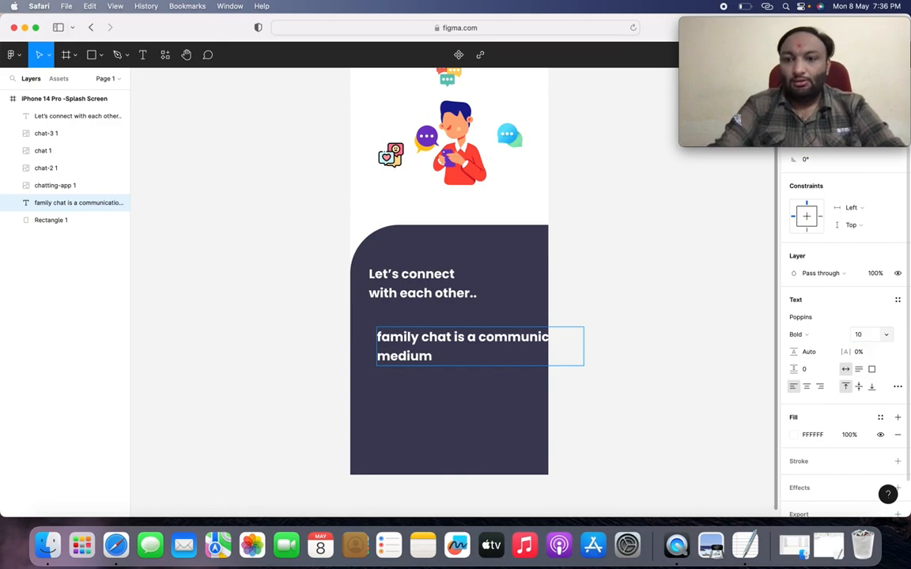
pyautogui.press('super+a')
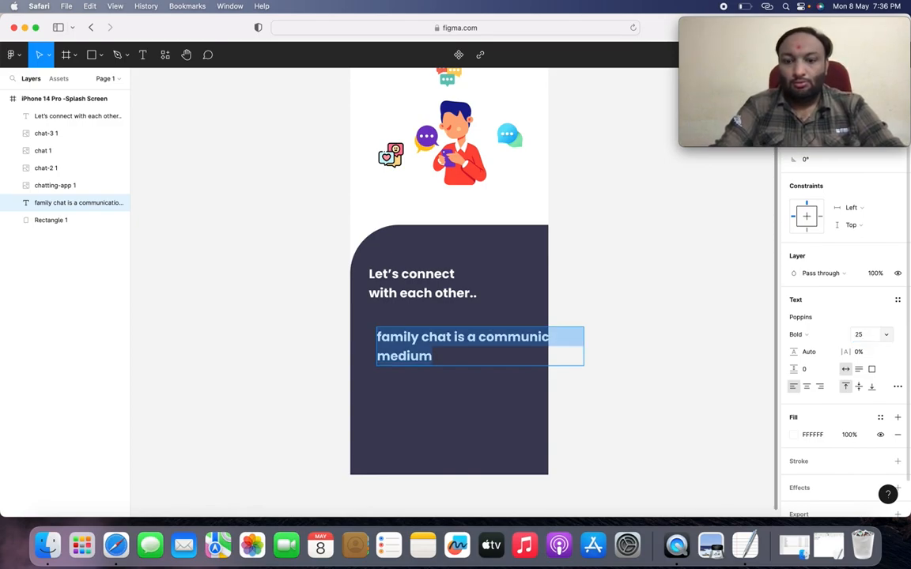
pyautogui.write('10')
pyautogui.press('BackSpace')
pyautogui.press('BackSpace')
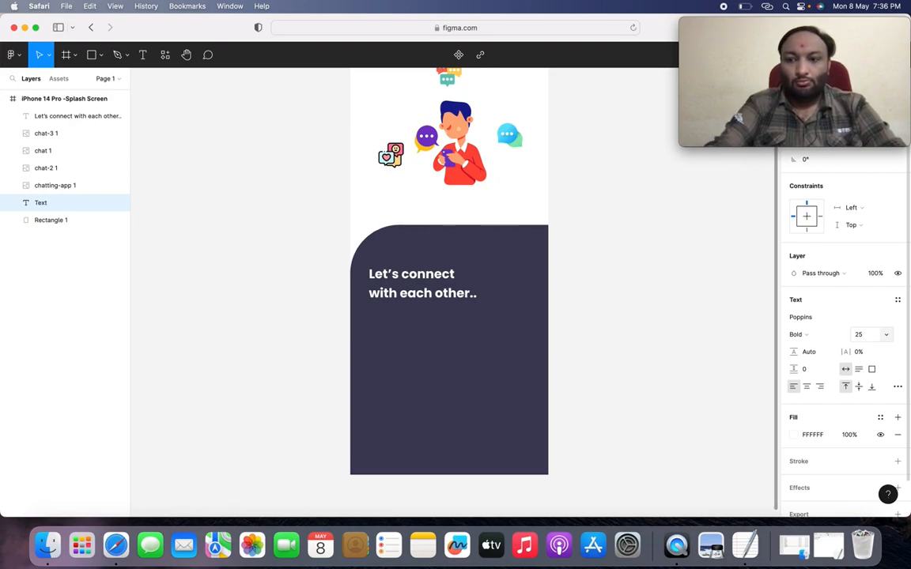
# Try the empty description text layer at font size 10 with "fam" and erase the trial text
pyautogui.click(870, 334)
pyautogui.write('10')
pyautogui.press('Return')
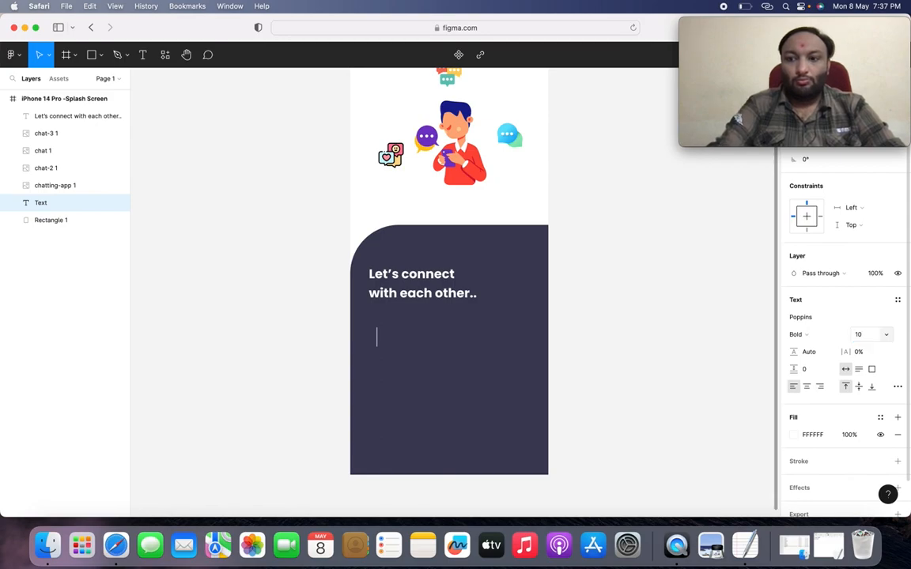
pyautogui.write('fam')
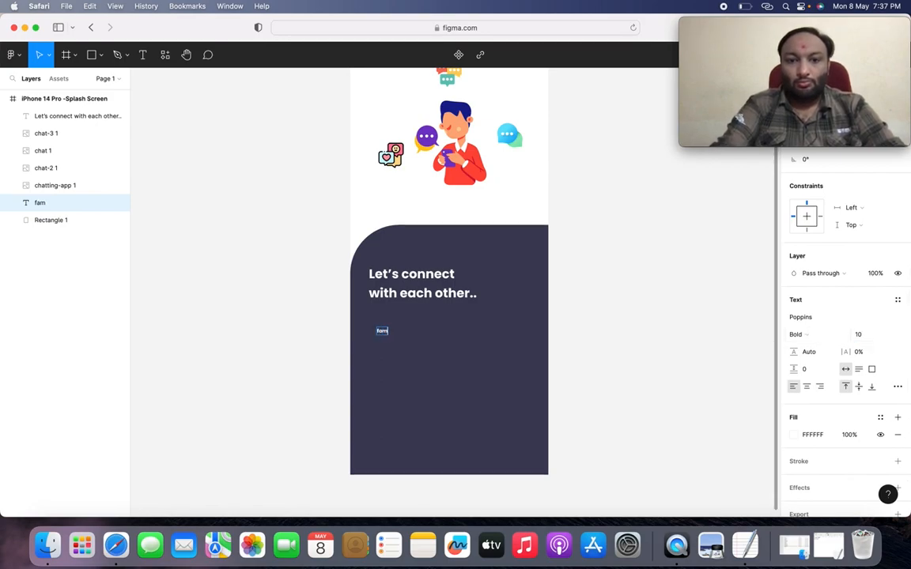
pyautogui.press('BackSpace')
pyautogui.press('BackSpace')
# Set the description's font size to 19 and enter "family chat is communication meduim"
pyautogui.click(857, 335)
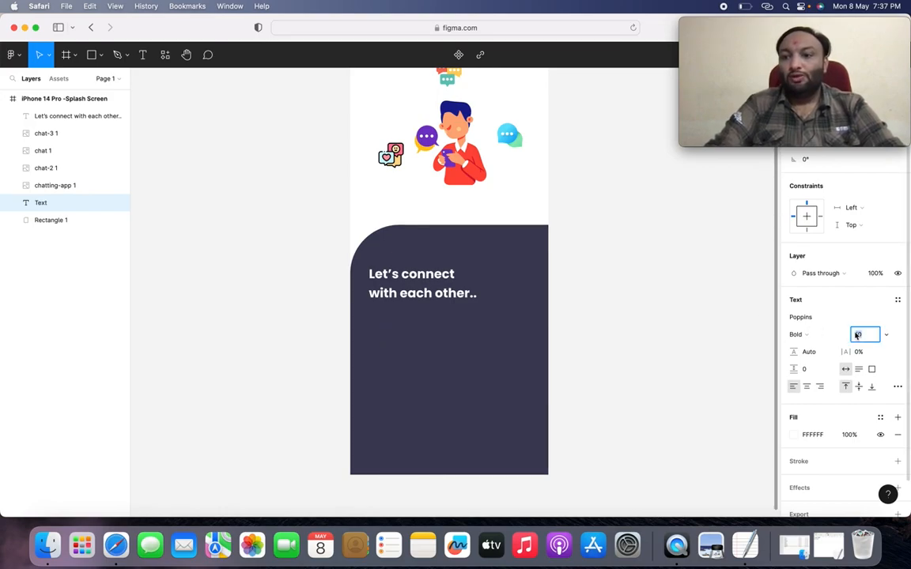
pyautogui.write('19')
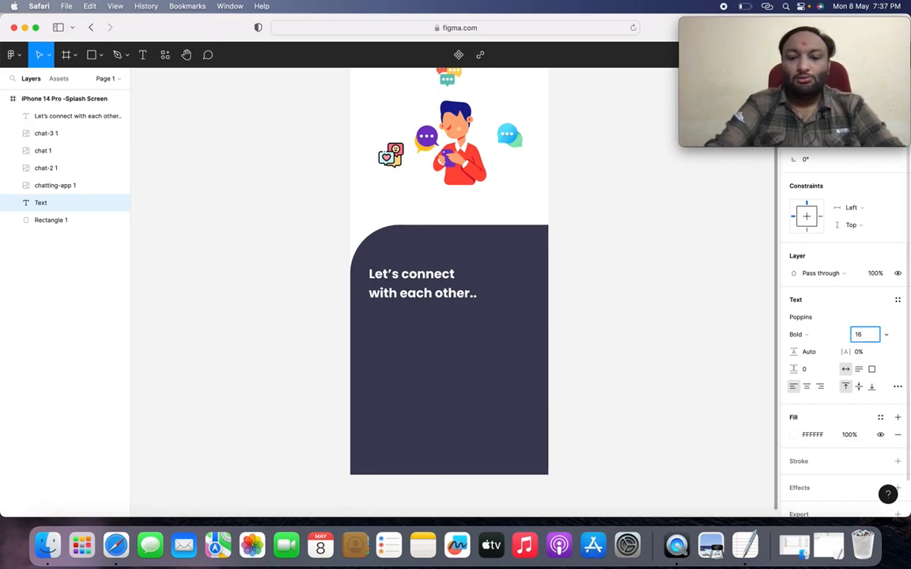
pyautogui.press('Return')
pyautogui.write('family chat is communication media')
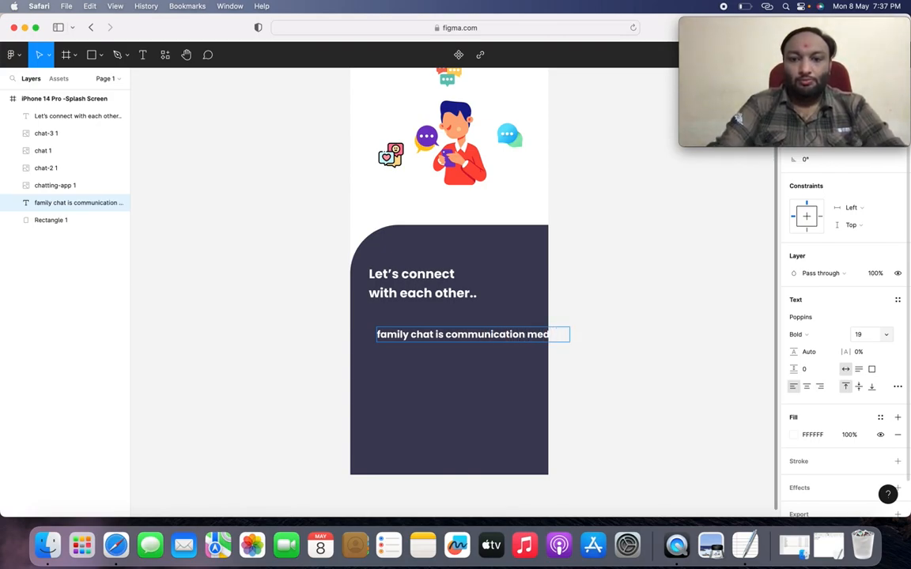
# Move the description's last word onto a second line and correct its spelling to "medium"
pyautogui.click(527, 333)
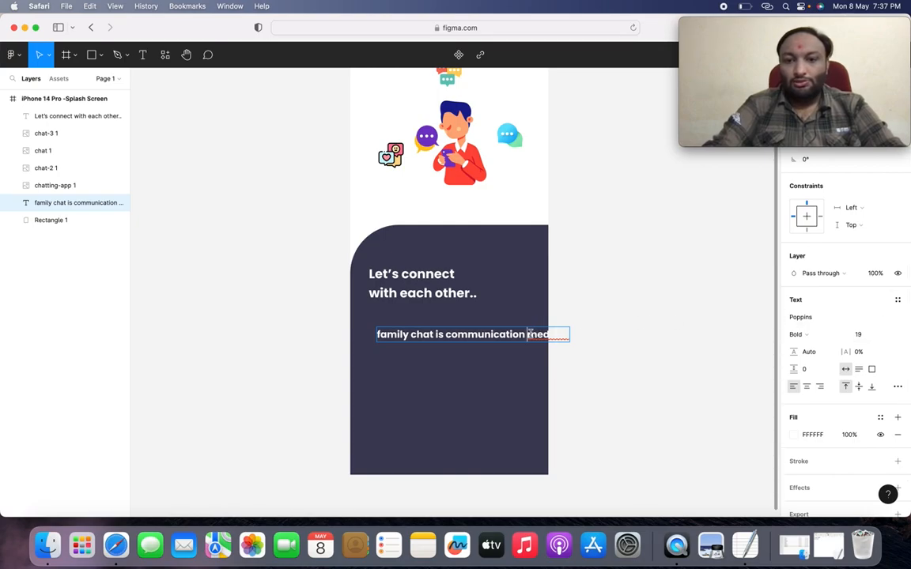
pyautogui.press('Return')
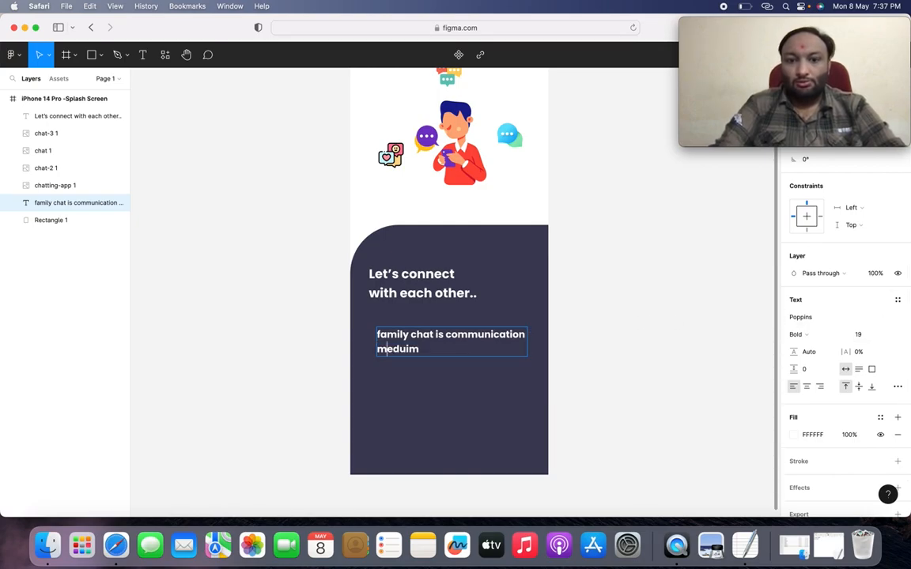
pyautogui.press('Right')
pyautogui.press('Right')
pyautogui.press('Right')
pyautogui.press('BackSpace')
pyautogui.press('Right')
pyautogui.write('u')
pyautogui.press('Right')
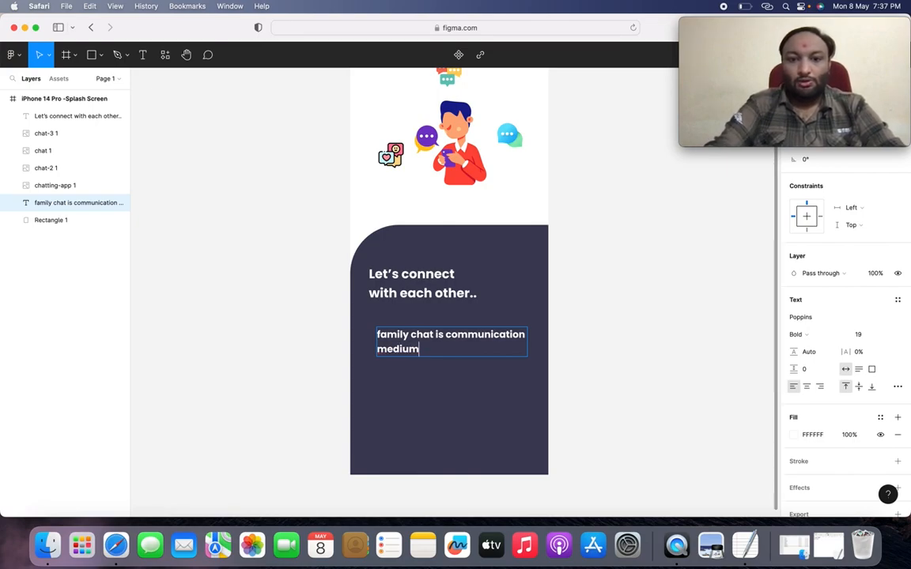
# Complete the description's second line with "for family members" and finish editing the text
pyautogui.write('fo')
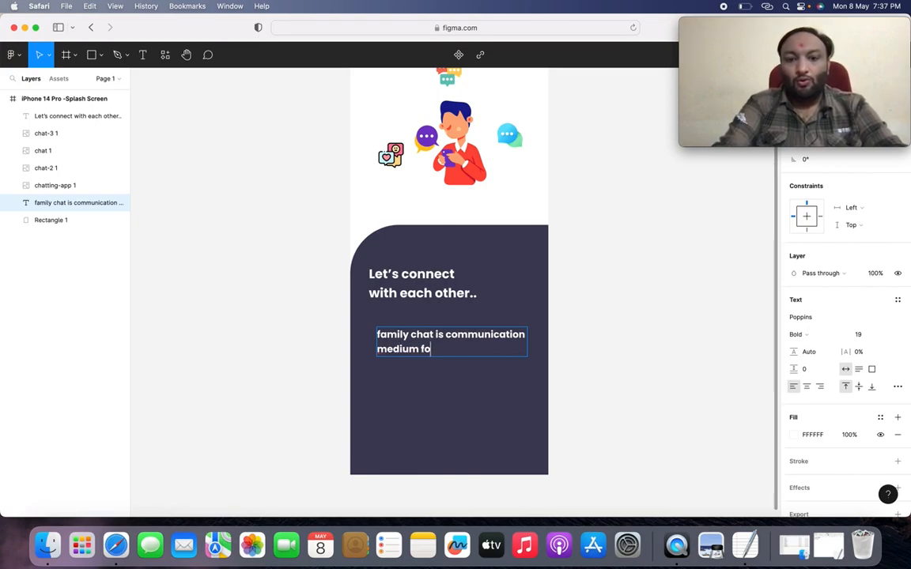
pyautogui.write('r  fam')
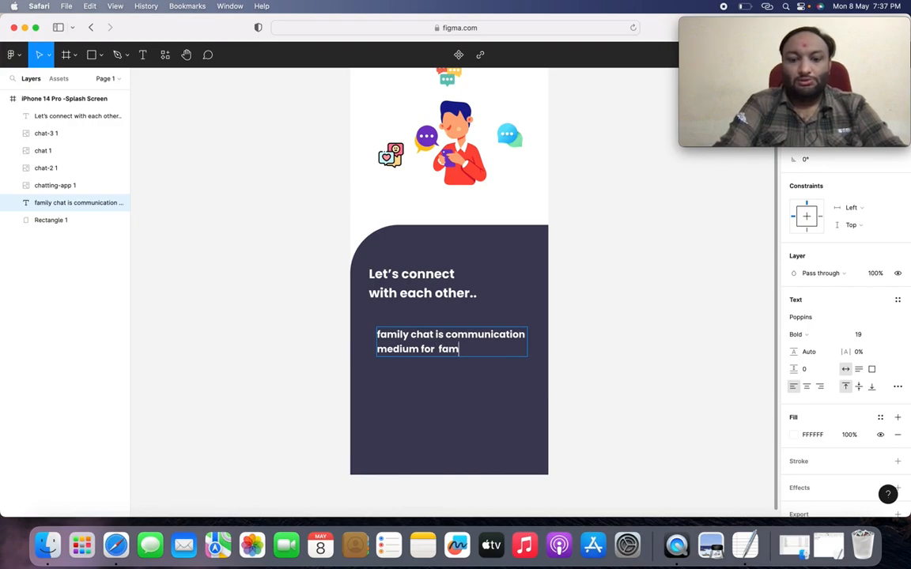
pyautogui.write('a=')
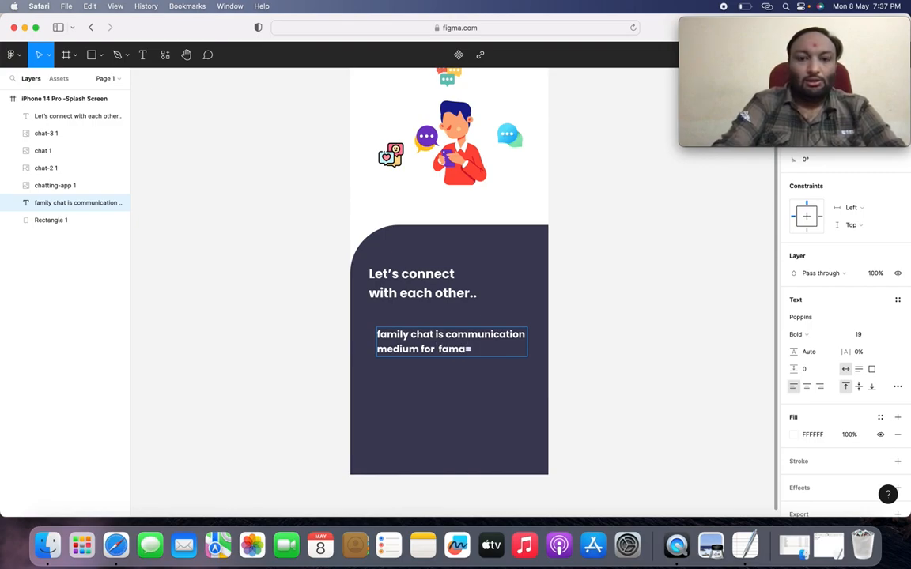
pyautogui.press('BackSpace')
pyautogui.press('BackSpace')
pyautogui.write('ily members')
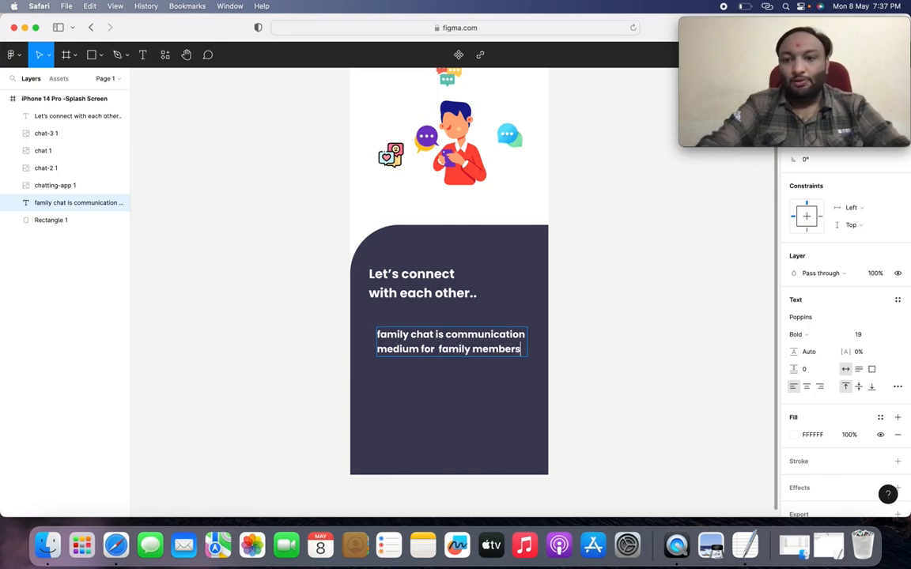
pyautogui.press('Escape')
# Select all of the description text below the headline and set its font weight to Regular
pyautogui.press('super+a')
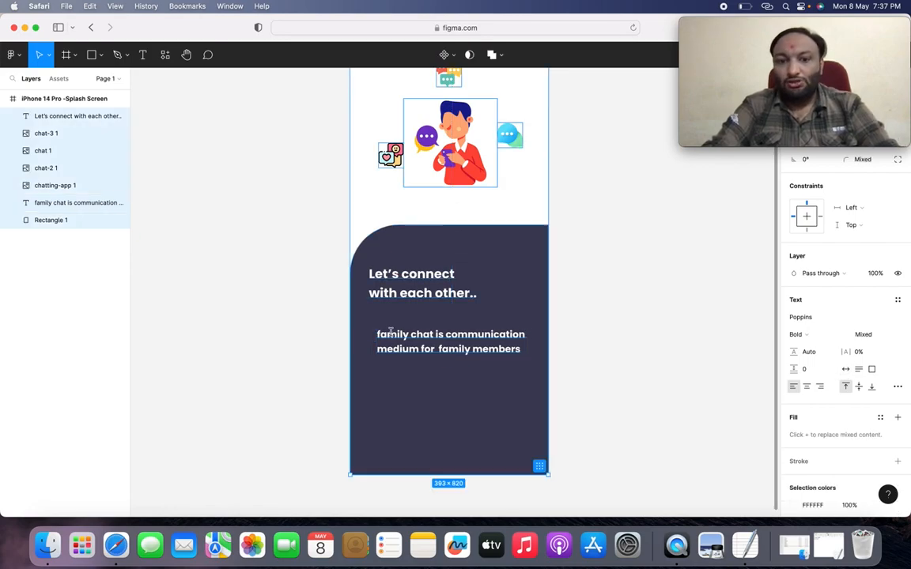
pyautogui.click(422, 342)
pyautogui.press('super+a')
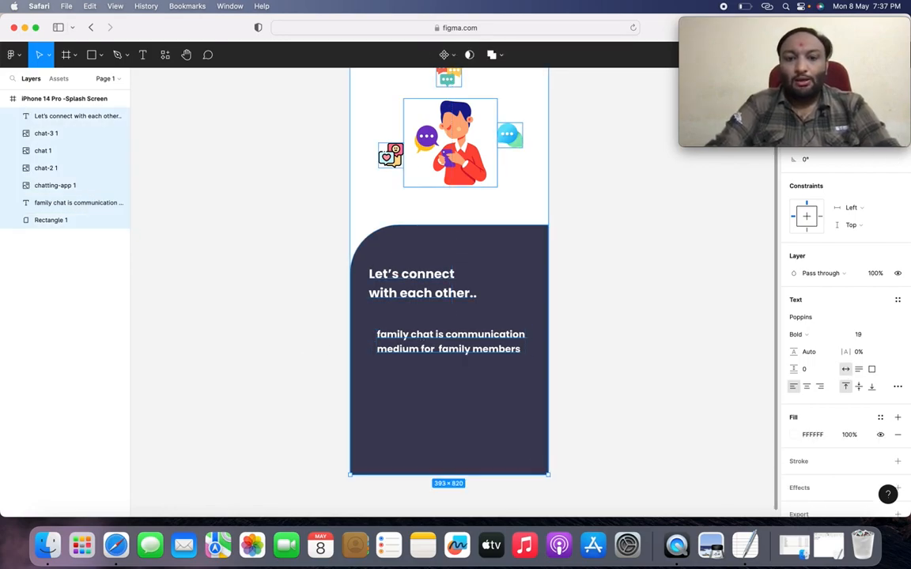
pyautogui.click(466, 349)
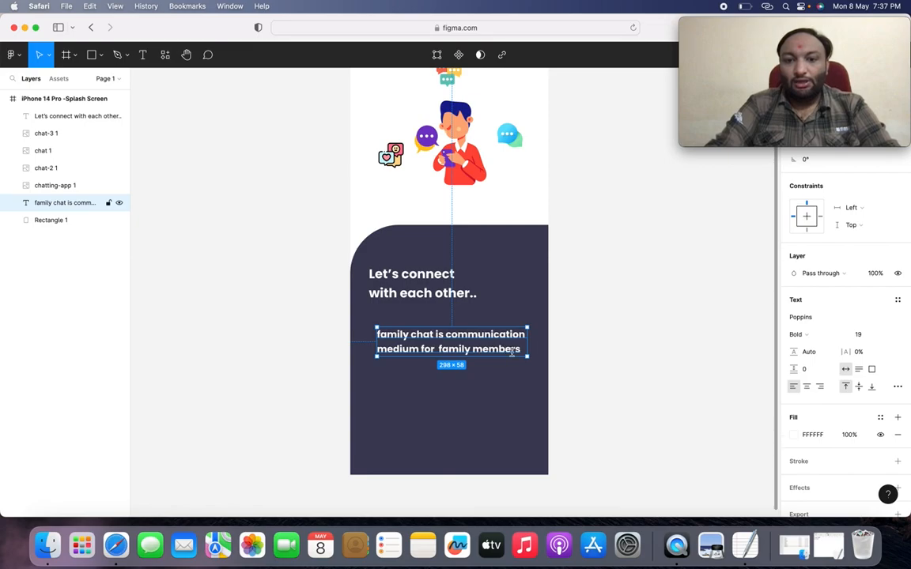
pyautogui.press('super+a')
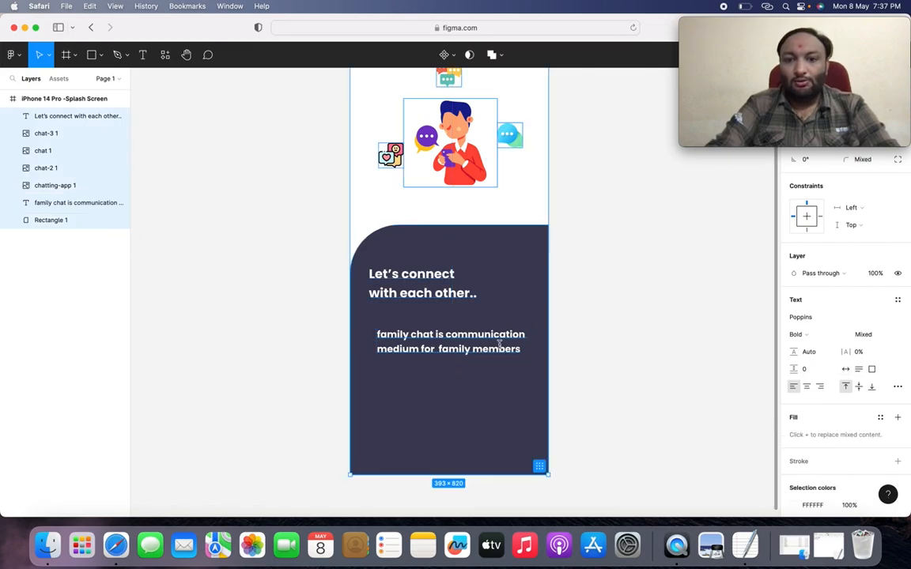
pyautogui.doubleClick(500, 344)
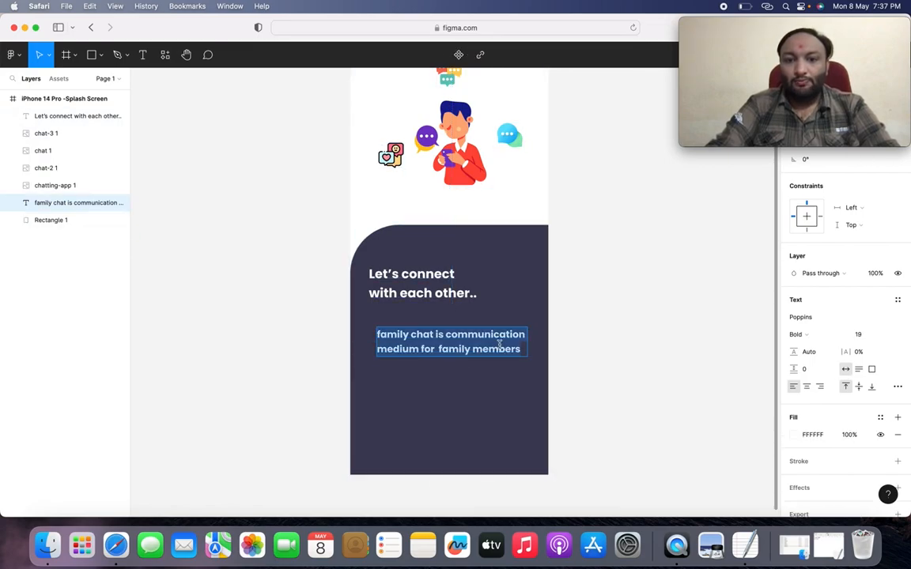
pyautogui.click(799, 335)
pyautogui.click(814, 295)
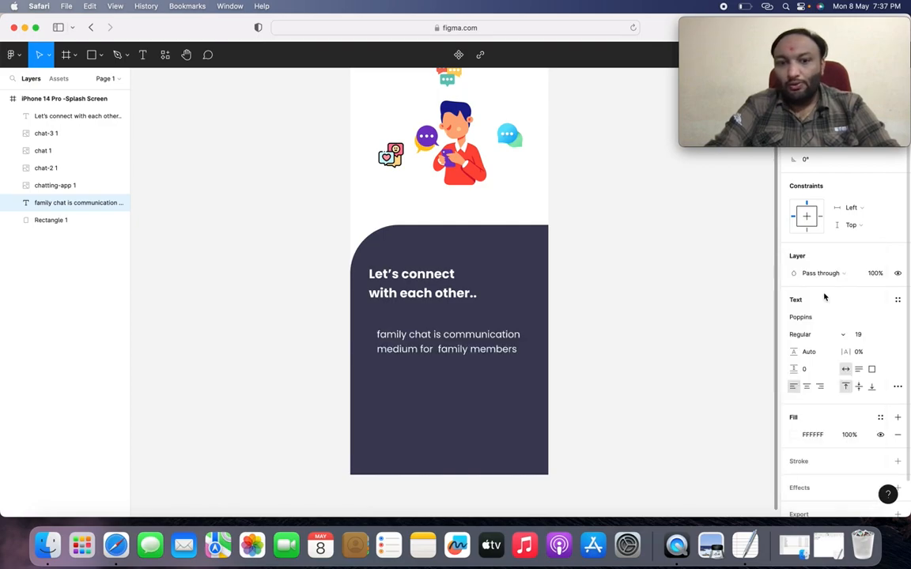
# Set the whole description's font size to 17 and finish editing the text
pyautogui.doubleClick(427, 349)
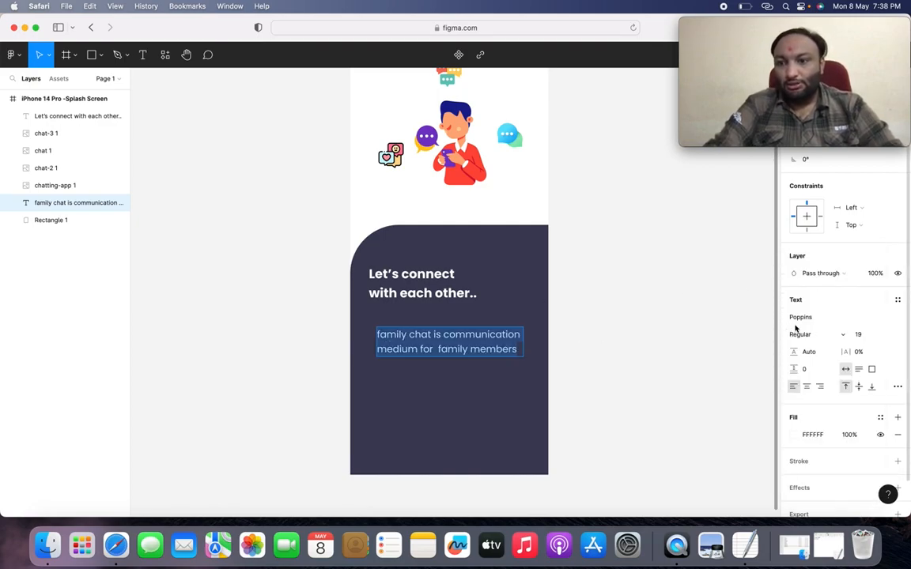
pyautogui.click(859, 336)
pyautogui.write('1')
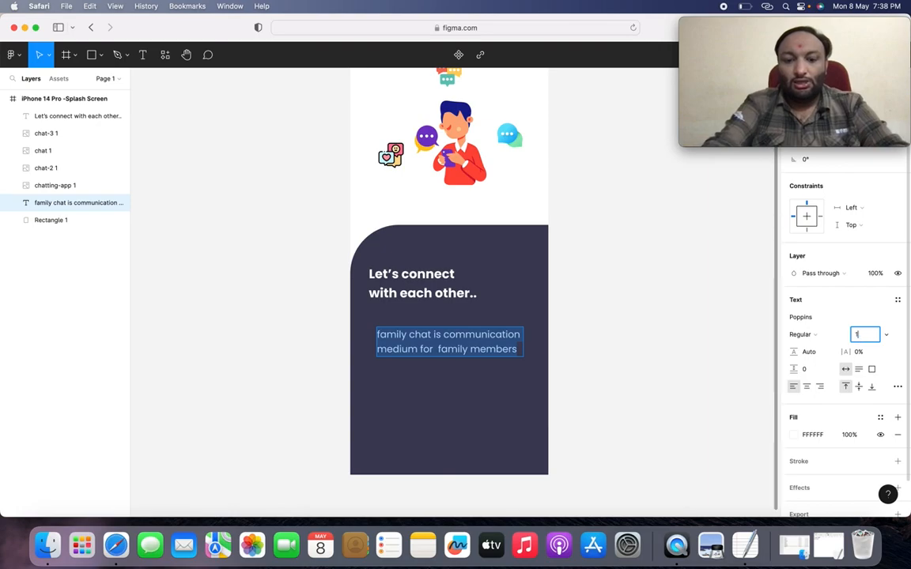
pyautogui.press('Return')
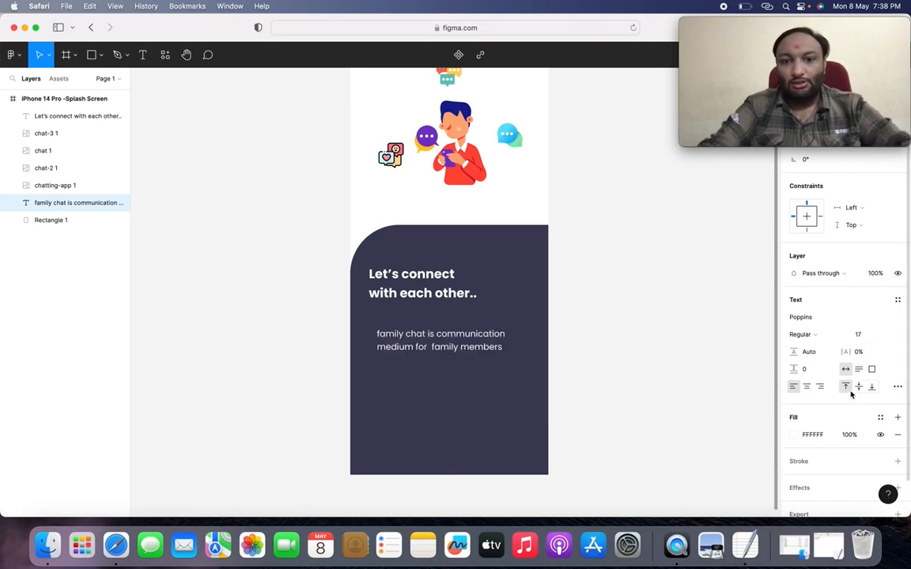
pyautogui.press('Escape')
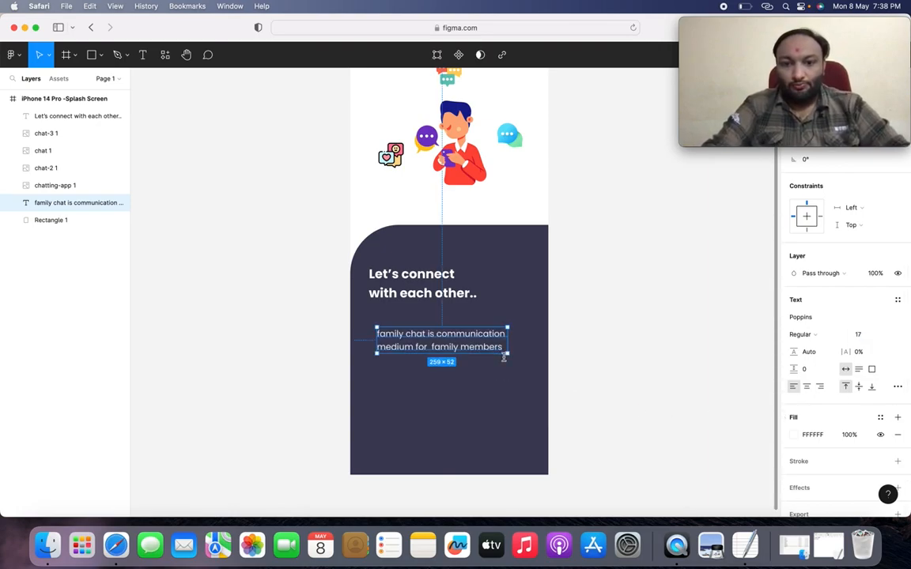
# Resize the description's text box to about 275 × 73 so its text sits just below the headline, aligned with the headline's left edge
pyautogui.moveTo(500, 357); pyautogui.dragTo(500, 354)
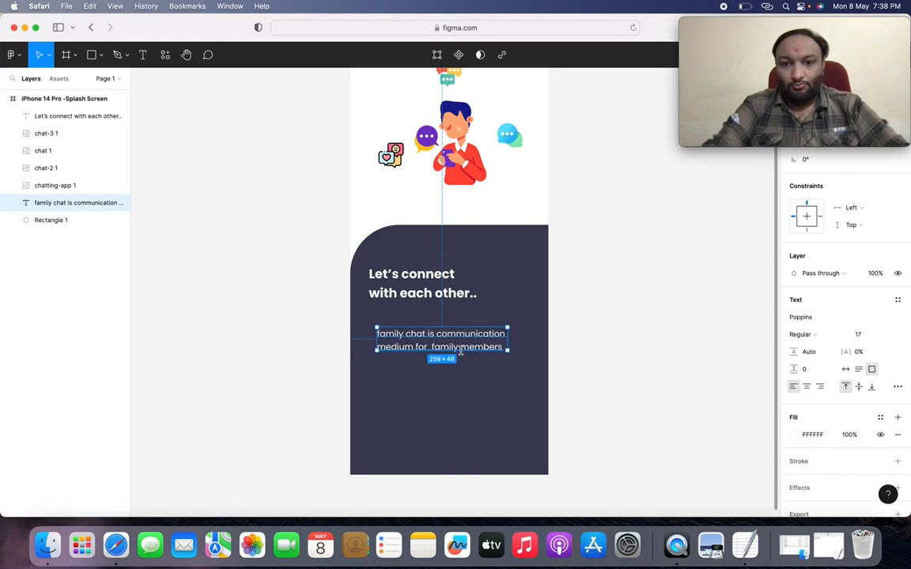
pyautogui.click(405, 395)
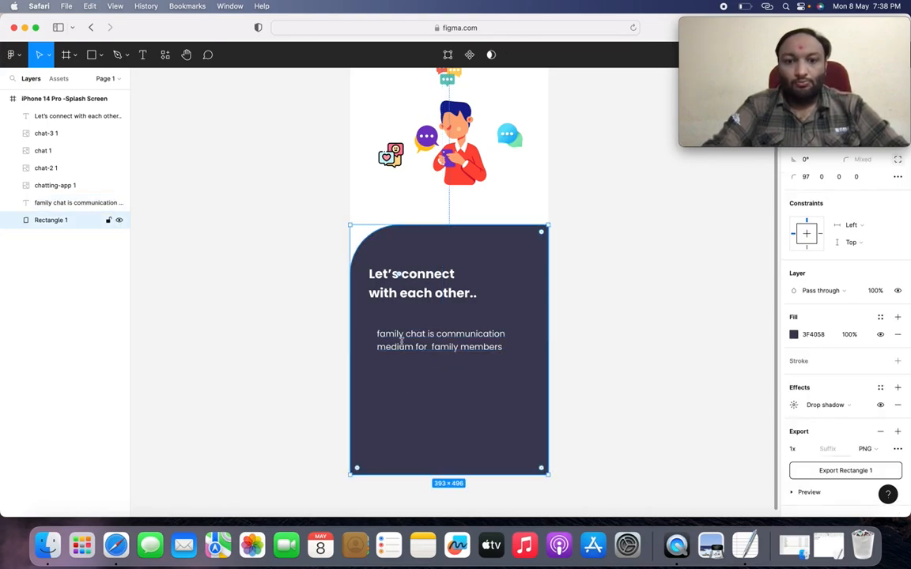
pyautogui.click(404, 331)
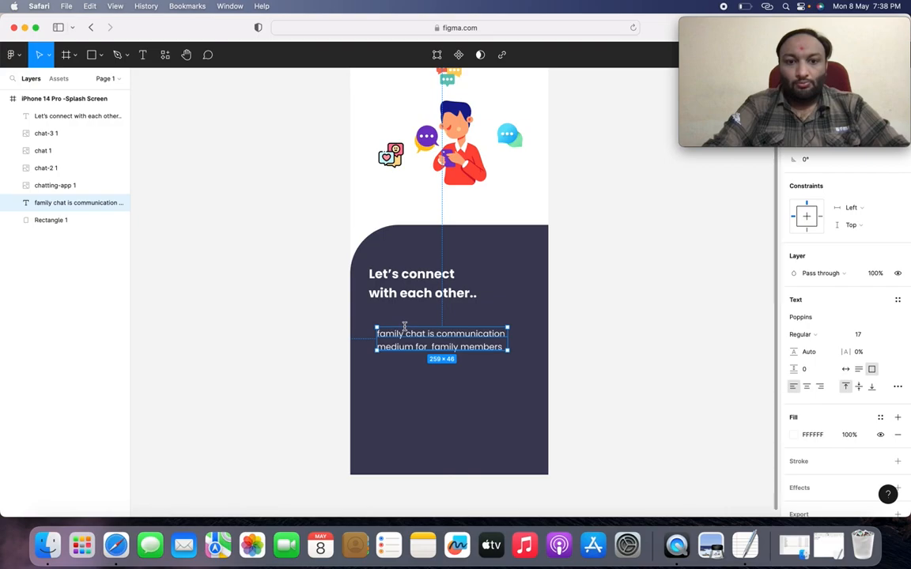
pyautogui.moveTo(377, 327); pyautogui.dragTo(377, 313)
pyautogui.moveTo(376, 349); pyautogui.dragTo(368, 350)
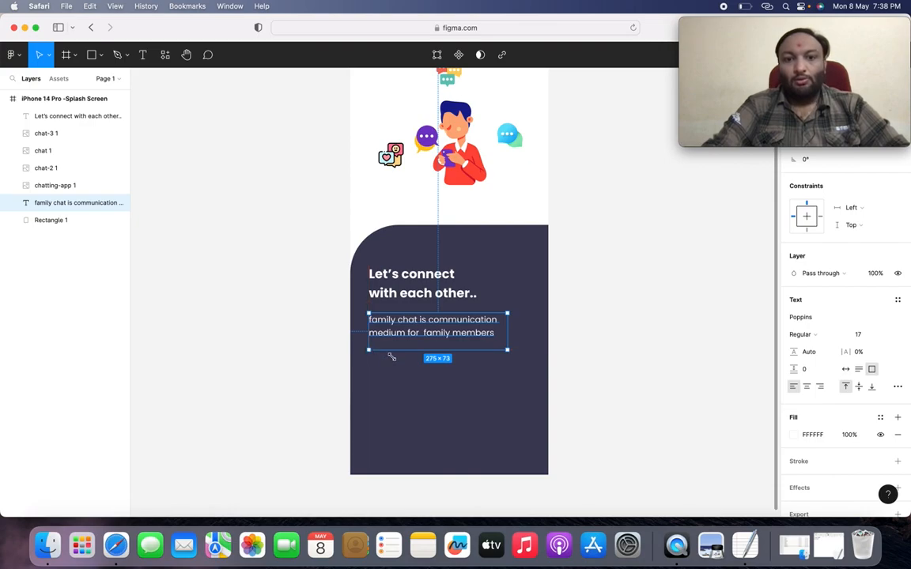
pyautogui.click(391, 356)
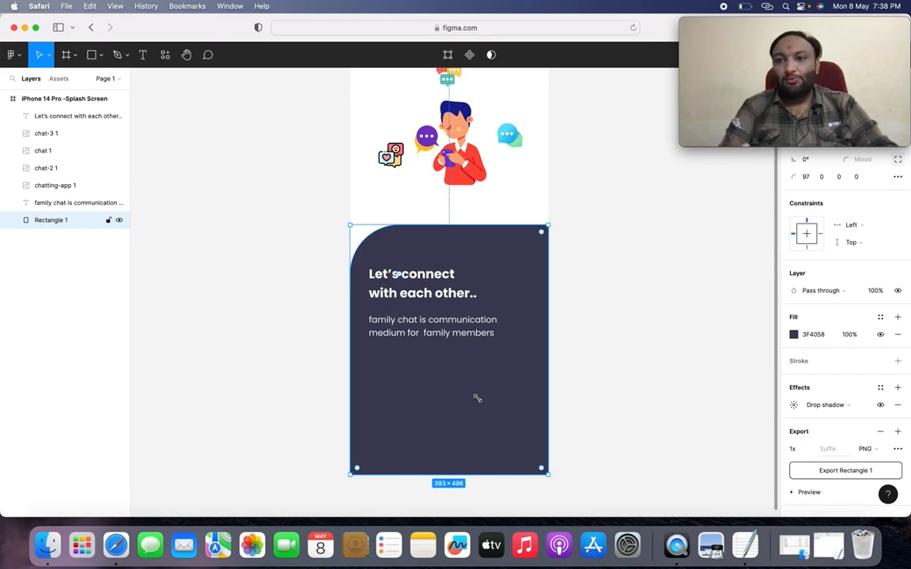
# Draw a button rectangle about 266 × 69 below the description on the dark panel
pyautogui.click(99, 56)
pyautogui.click(101, 80)
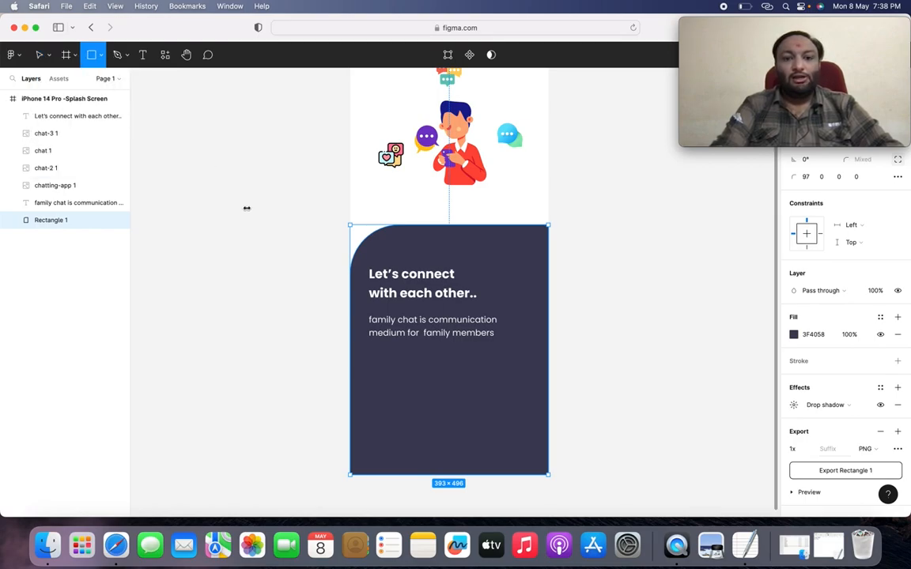
pyautogui.moveTo(381, 385)
pyautogui.mouseDown()
pyautogui.moveTo(405, 405)
pyautogui.moveTo(515, 422)
pyautogui.mouseUp()
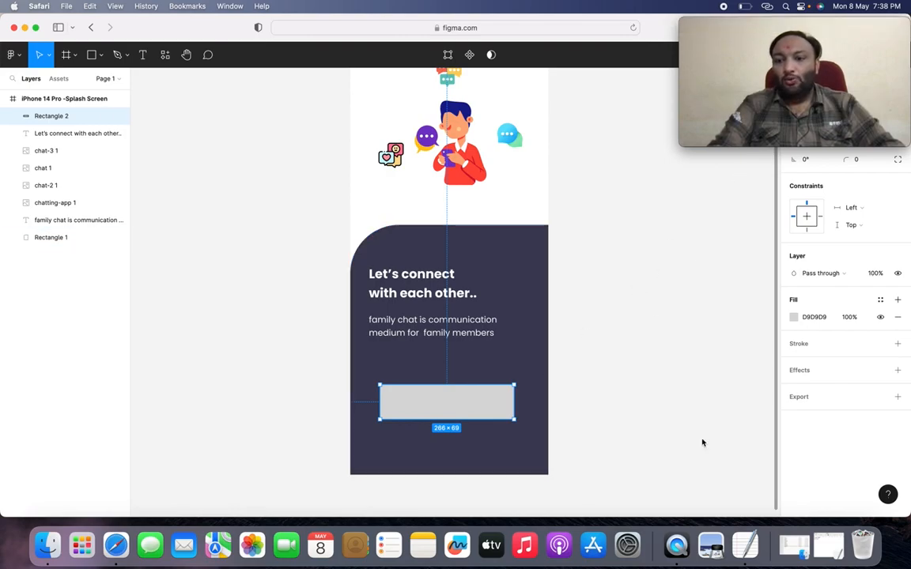
# Switch to the TextEdit note, copy the button colour code E81454 and minimize the note
pyautogui.click(733, 532)
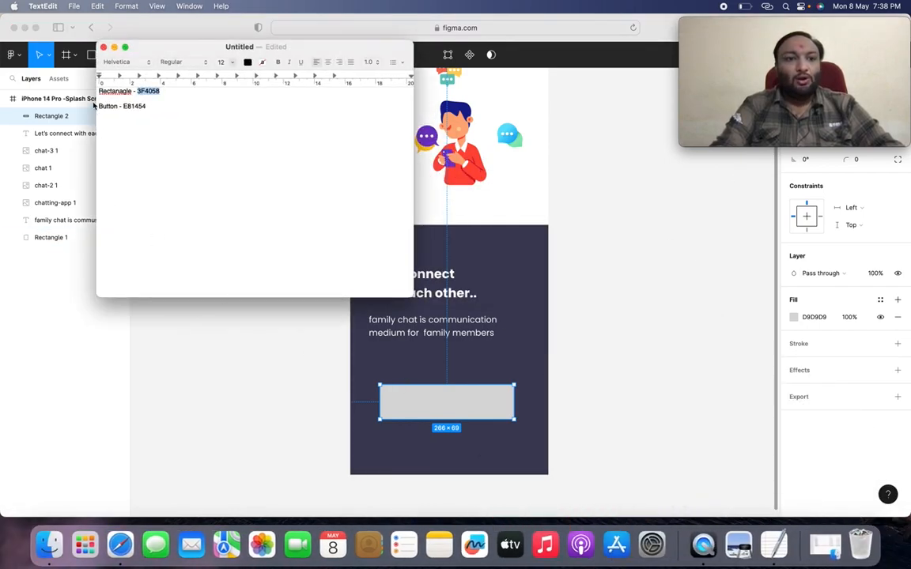
pyautogui.click(141, 112)
pyautogui.doubleClick(140, 105)
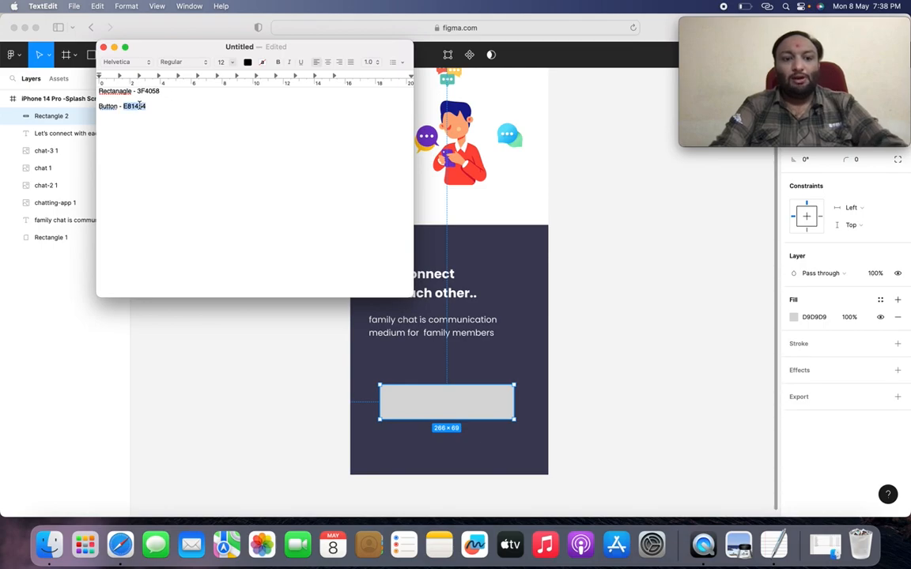
pyautogui.press('super+c')
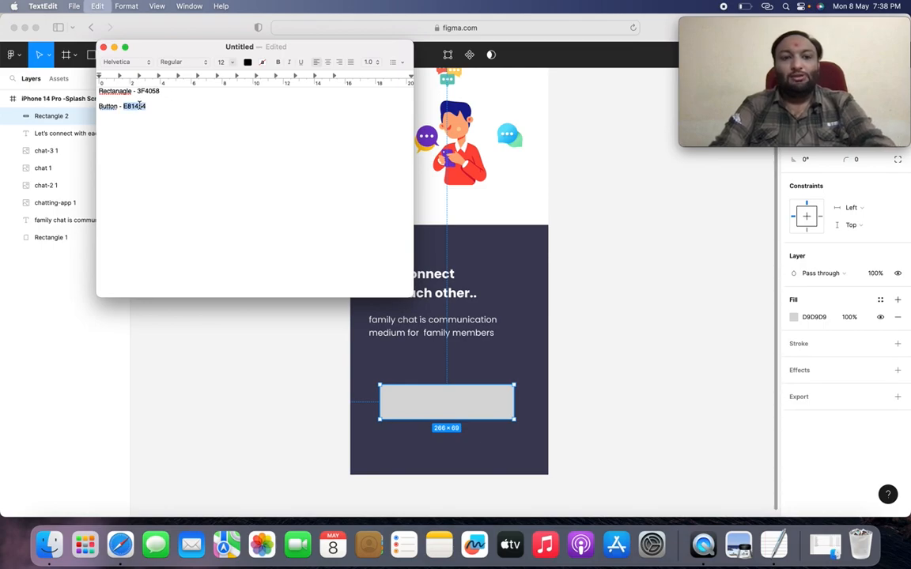
pyautogui.click(114, 47)
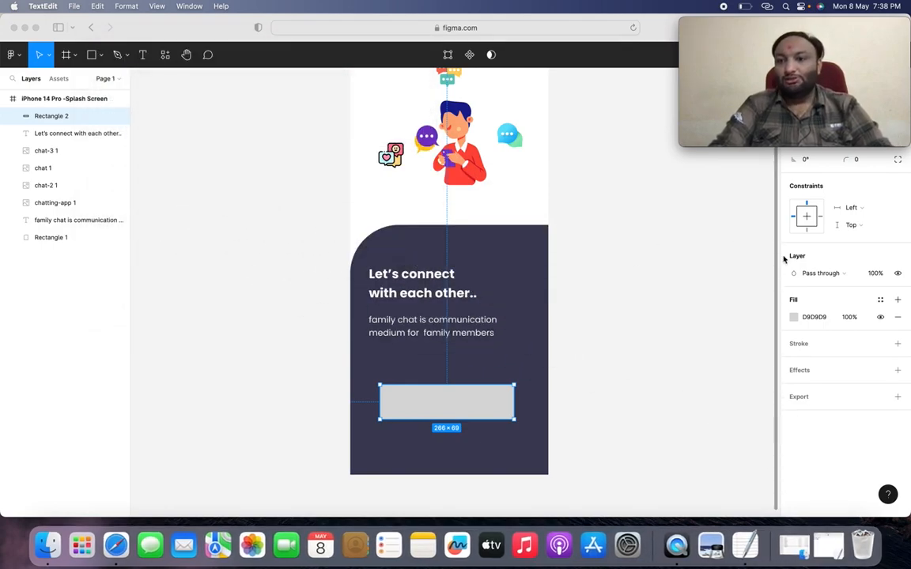
# Set the button rectangle's fill colour to the copied code E81454
pyautogui.click(821, 319)
pyautogui.click(821, 319)
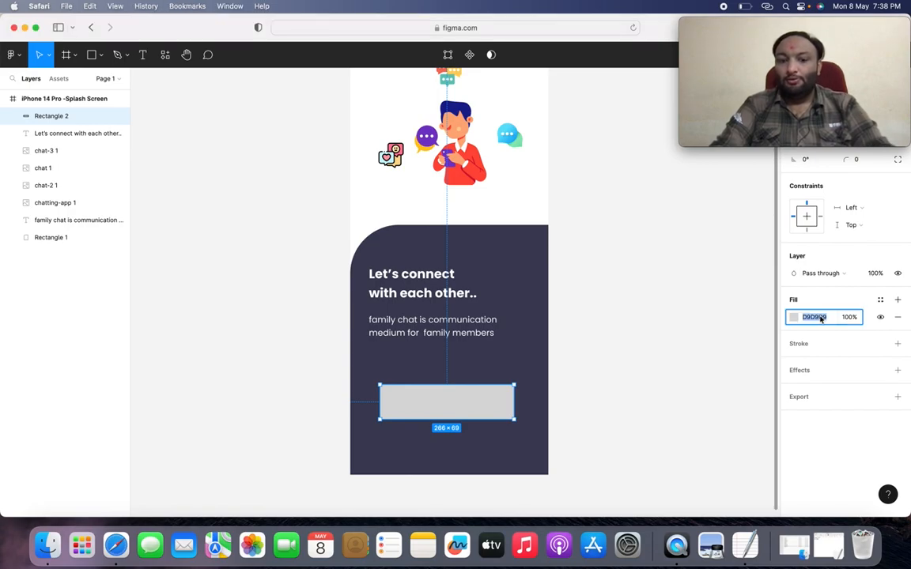
pyautogui.press('super+v')
pyautogui.press('Return')
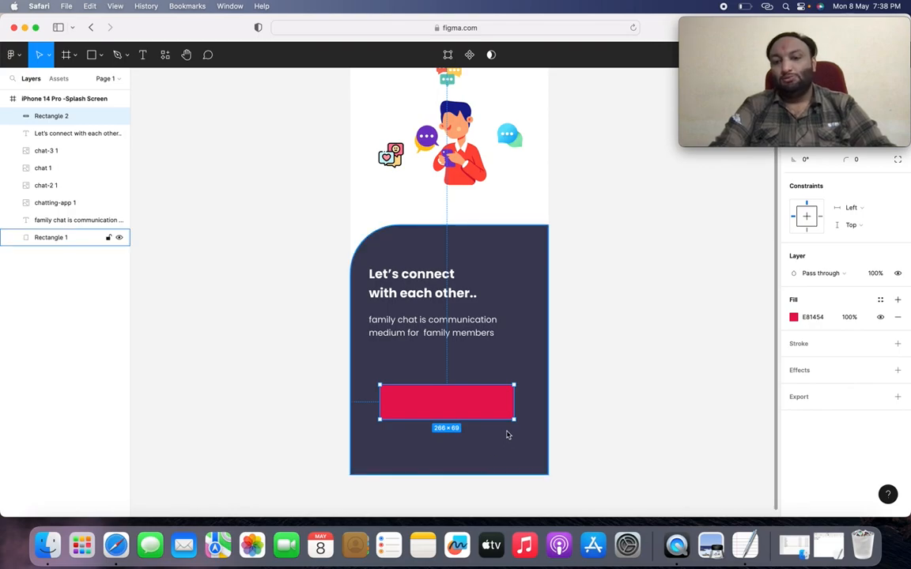
# Set all four individual corner radii of the red button rectangle to 25
pyautogui.click(898, 159)
pyautogui.click(804, 177)
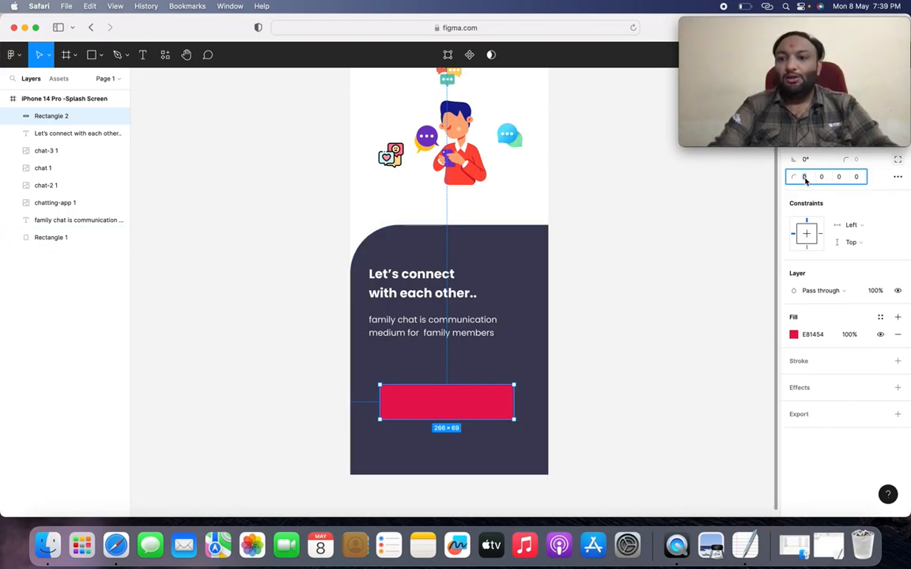
pyautogui.write('3')
pyautogui.press('Return')
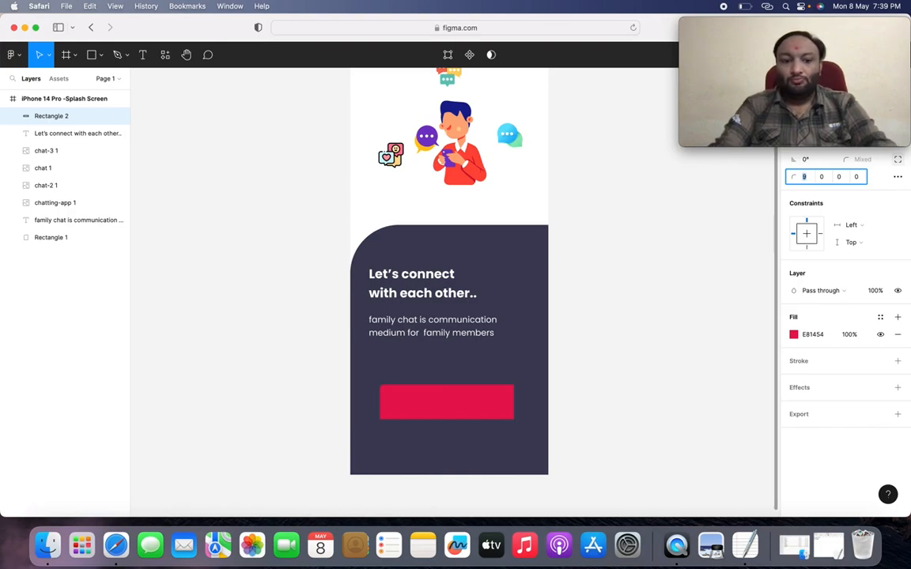
pyautogui.write('26')
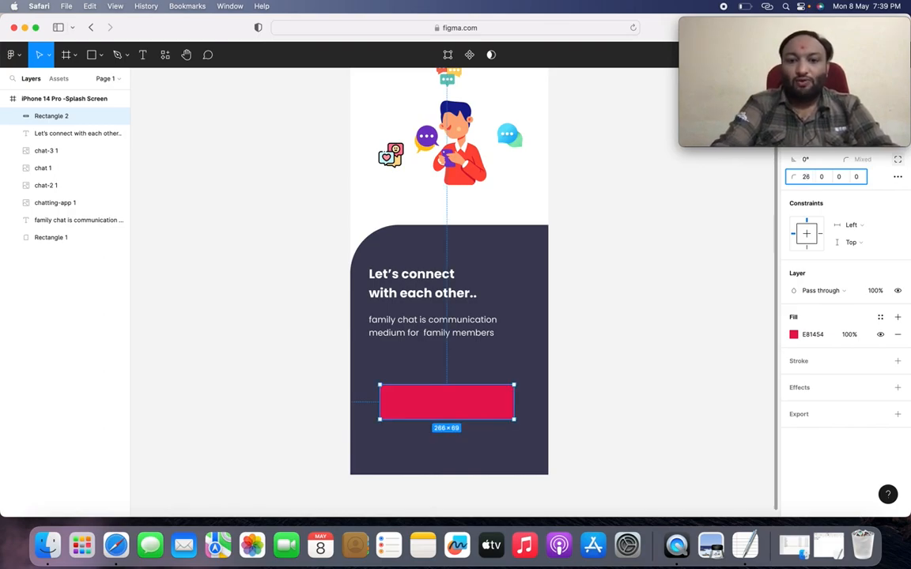
pyautogui.write('5')
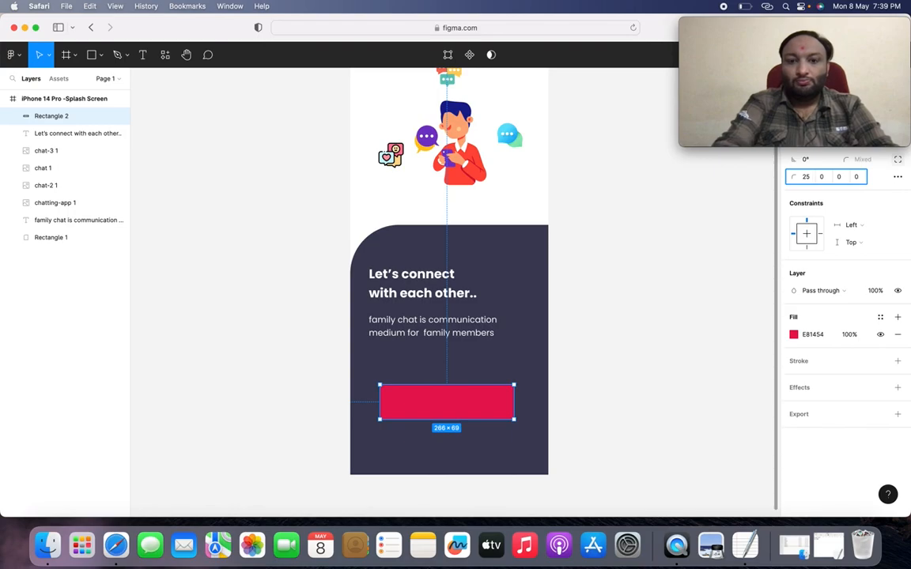
pyautogui.press('Tab')
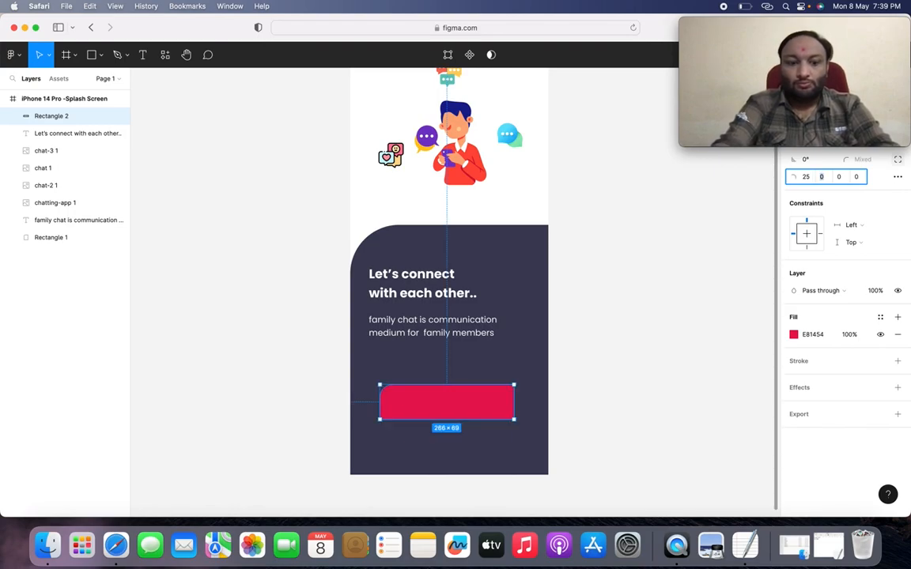
pyautogui.press('Tab')
pyautogui.write('25')
pyautogui.press('Tab')
pyautogui.write('25')
pyautogui.press('Return')
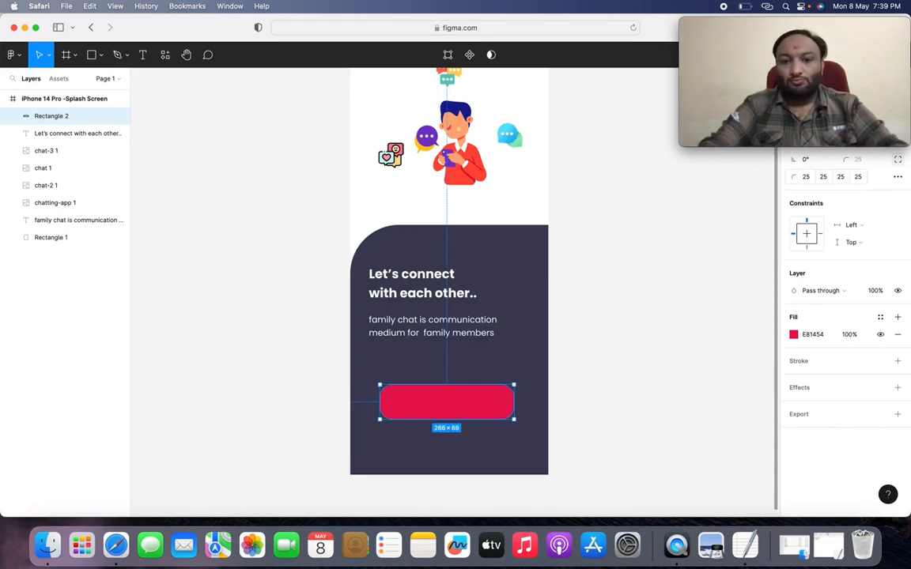
# Move the red button down near the dark panel's lower edge and extend the description's text box to about 87 high
pyautogui.click(606, 381)
pyautogui.moveTo(507, 409); pyautogui.dragTo(512, 449)
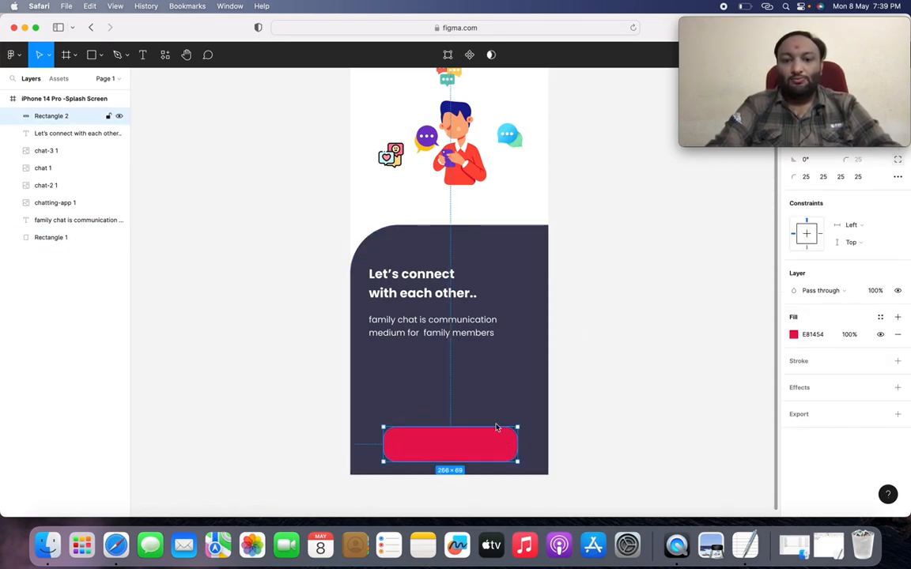
pyautogui.click(482, 332)
pyautogui.moveTo(482, 353)
pyautogui.mouseDown()
pyautogui.moveTo(484, 373)
pyautogui.moveTo(485, 361)
pyautogui.mouseUp()
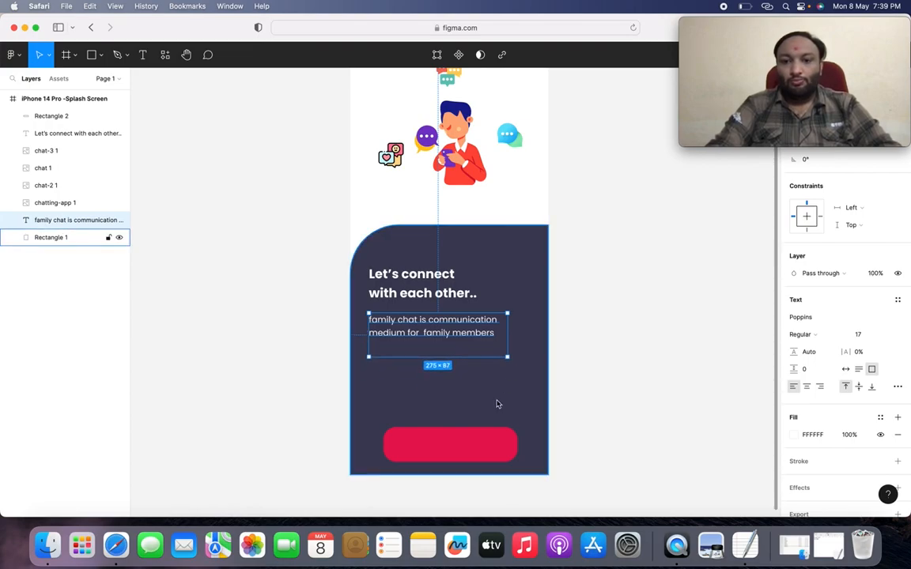
# Add the text label "Let's Go >>" on the red button
pyautogui.click(484, 436)
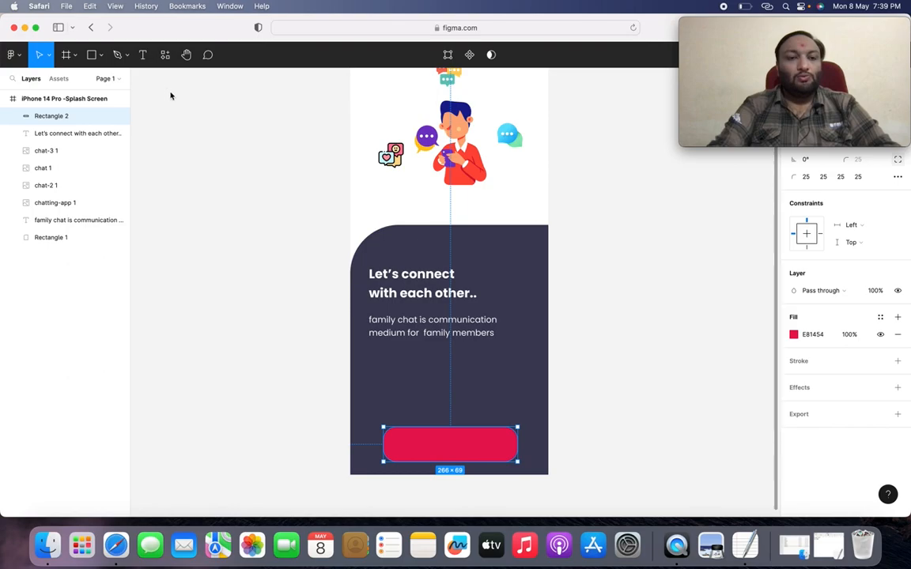
pyautogui.click(145, 56)
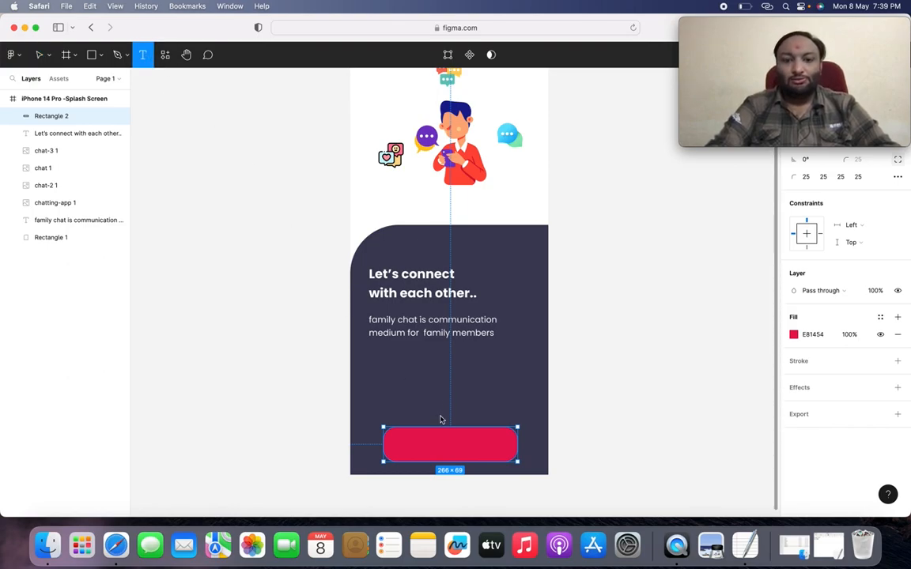
pyautogui.click(427, 447)
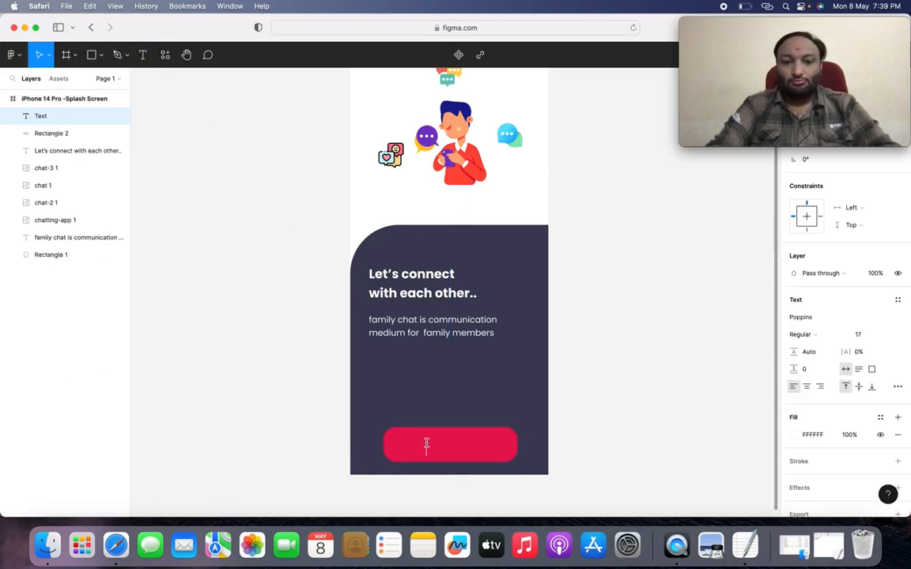
pyautogui.write("Let's")
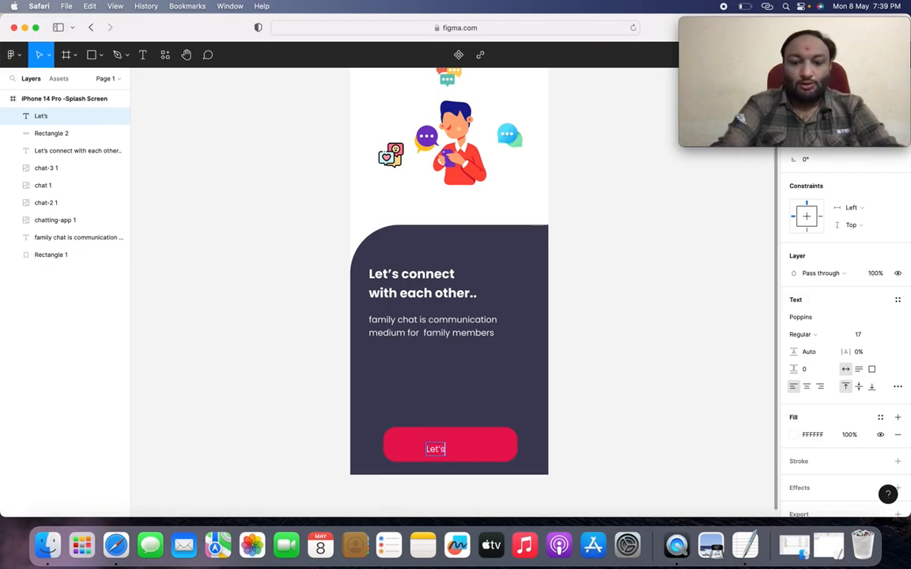
pyautogui.write(' Go >>')
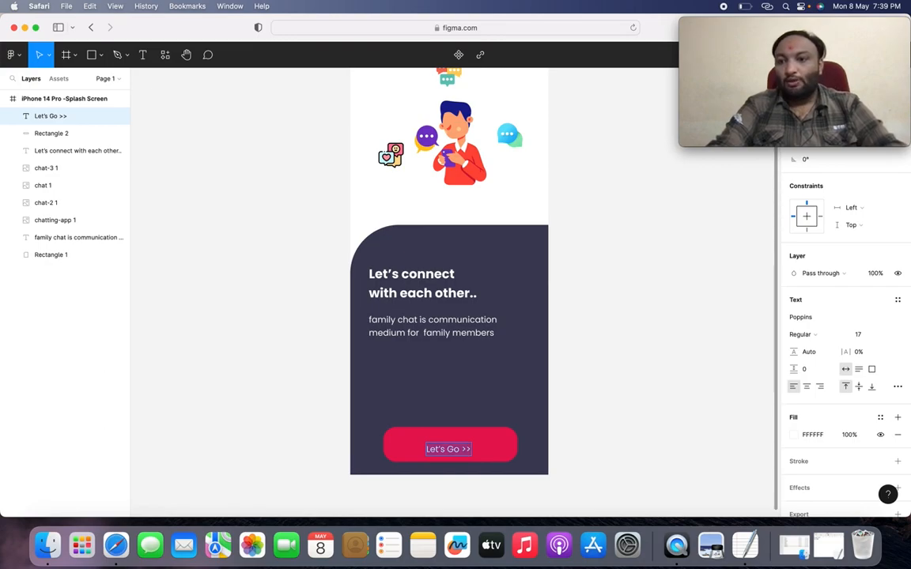
# Set the button label's font size to 20 and its weight to Bold
pyautogui.click(886, 334)
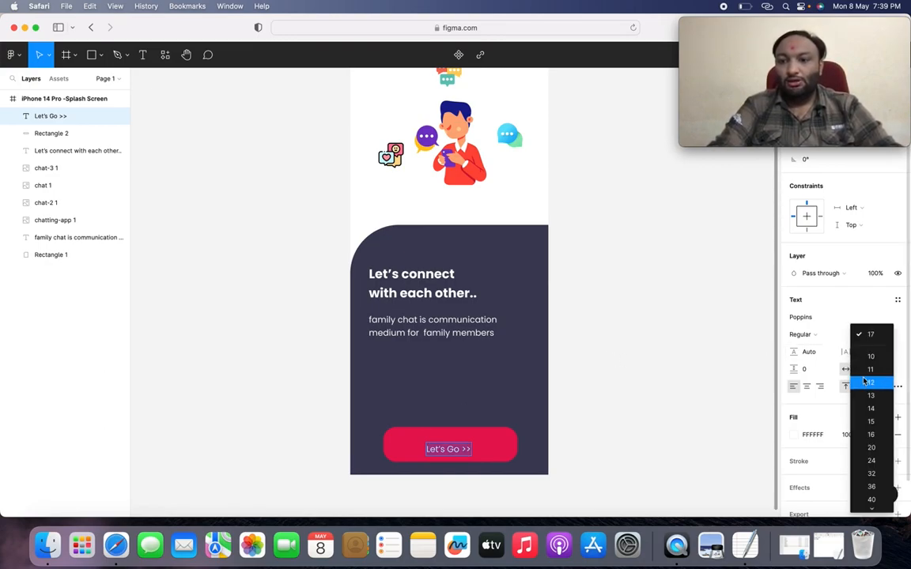
pyautogui.click(871, 447)
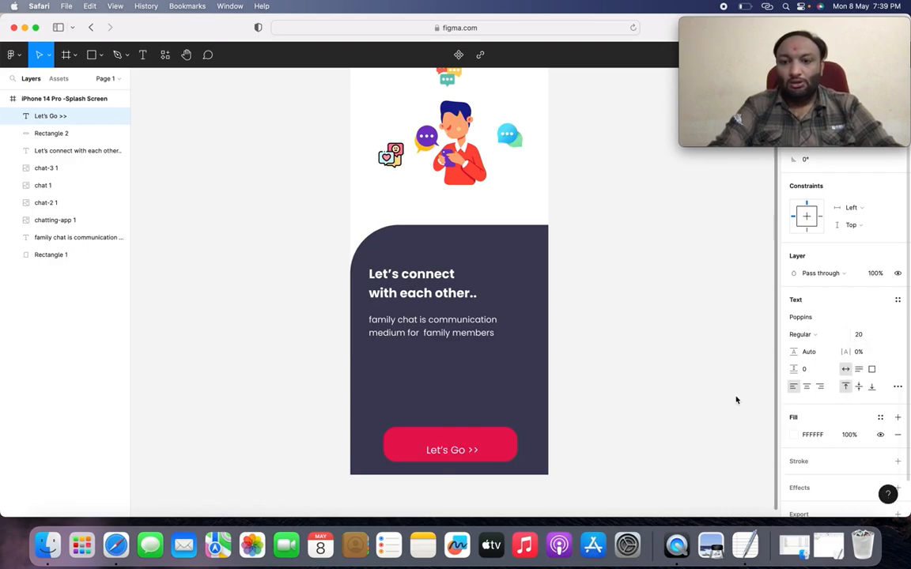
pyautogui.click(830, 334)
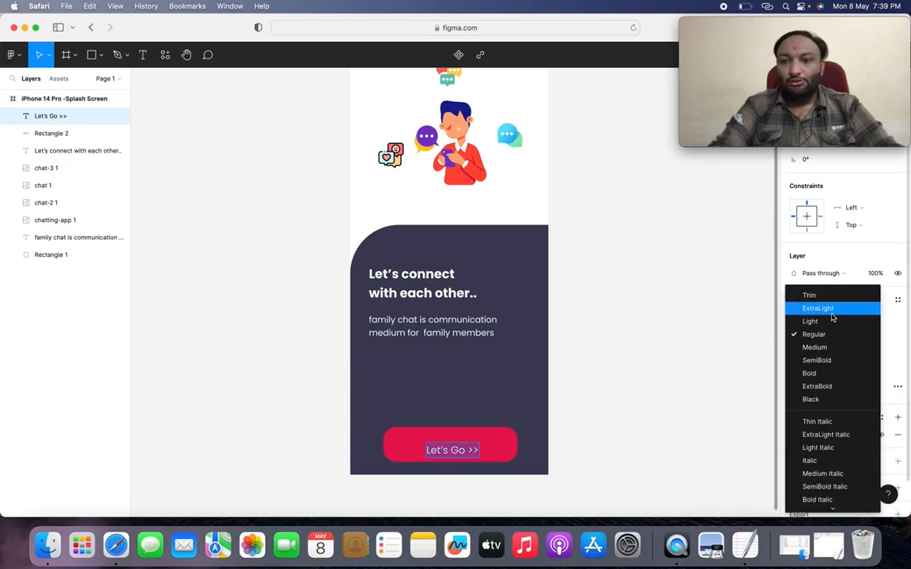
pyautogui.click(814, 374)
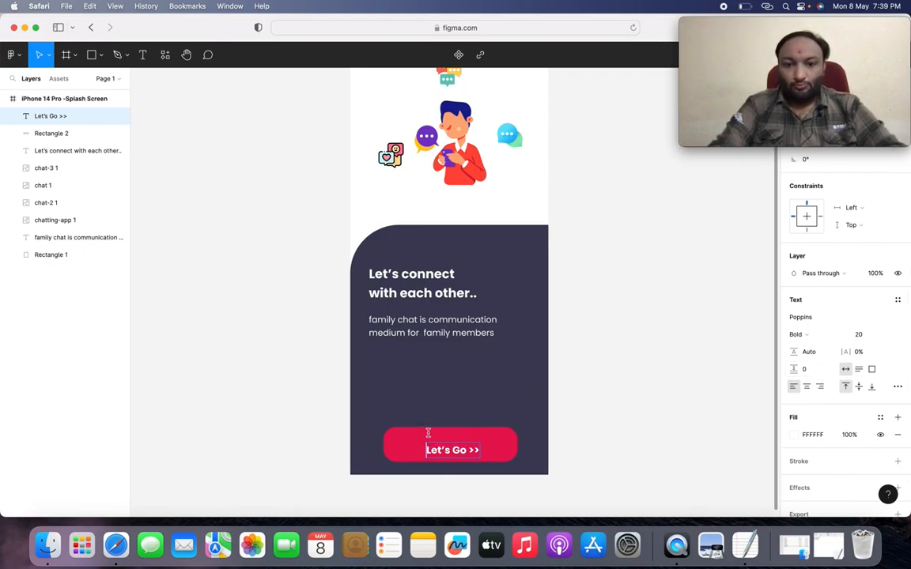
# Finish editing the button label and resize its text box to about 116 × 48 so the label is centred on the button
pyautogui.press('Escape')
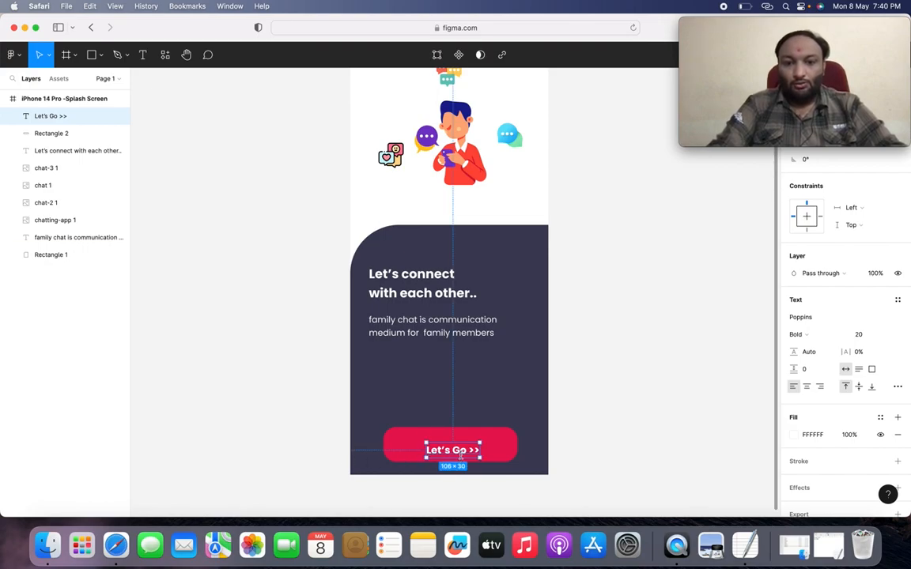
pyautogui.moveTo(449, 449); pyautogui.dragTo(420, 436)
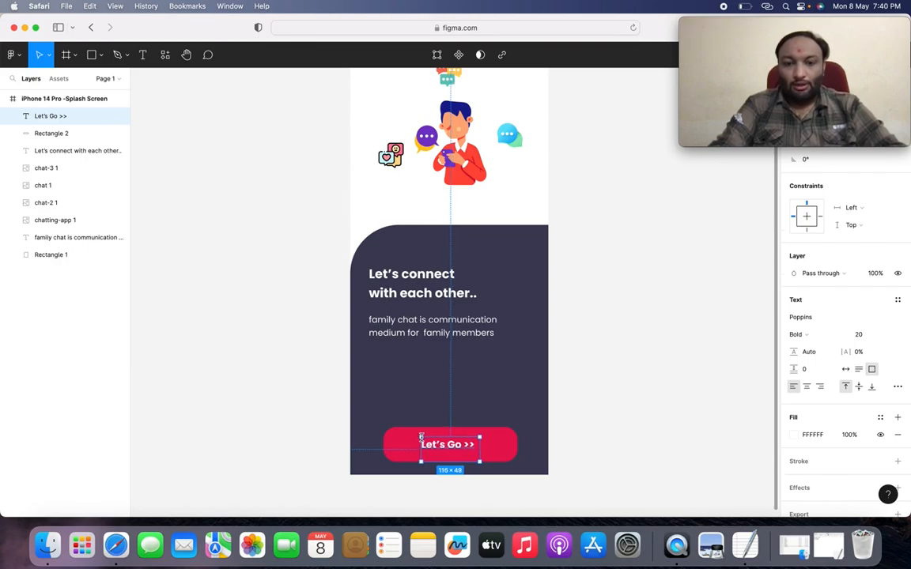
pyautogui.click(553, 419)
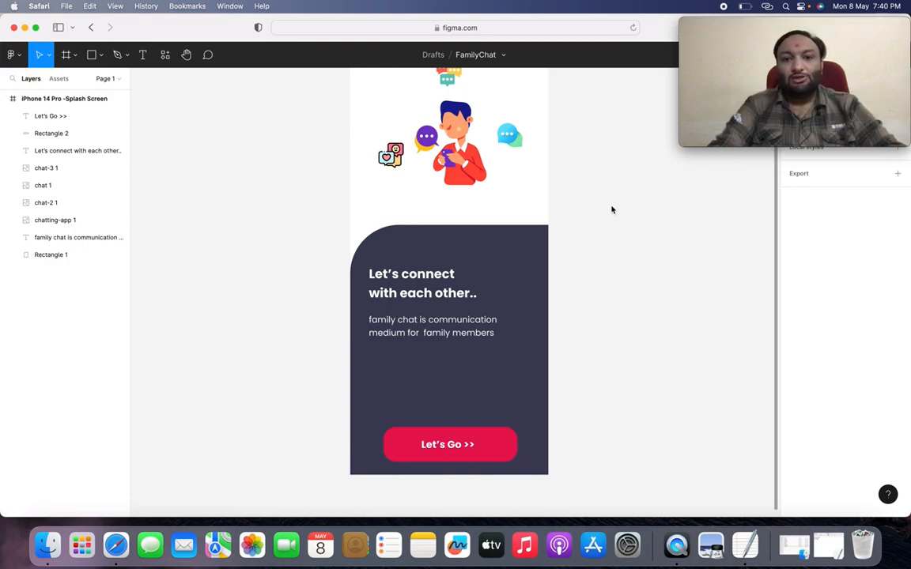
pyautogui.scroll(5, 612, 210)
pyautogui.scroll(-3, 611, 210)
pyautogui.hscroll(1, 611, 209)
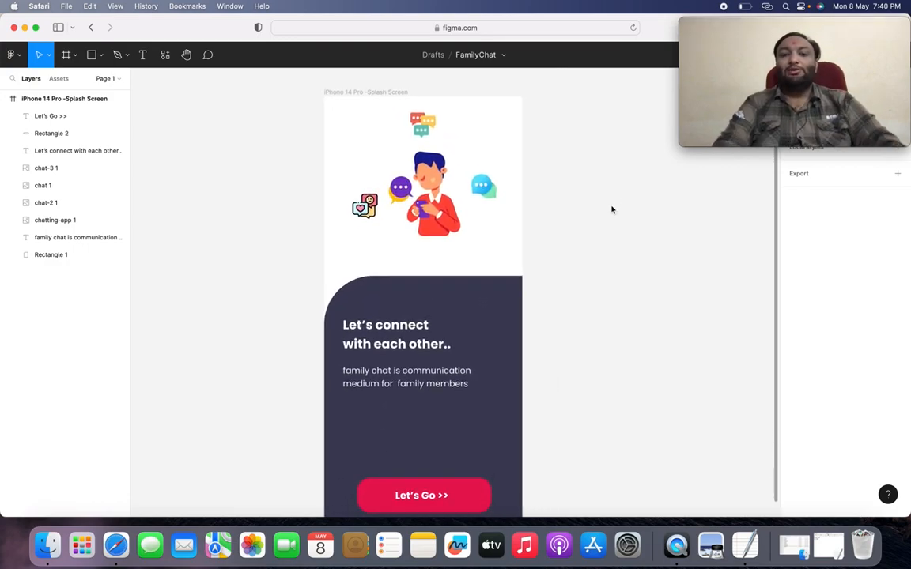
pyautogui.scroll(-2, 611, 209)
pyautogui.scroll(3, 611, 209)
pyautogui.hscroll(-1, 611, 210)
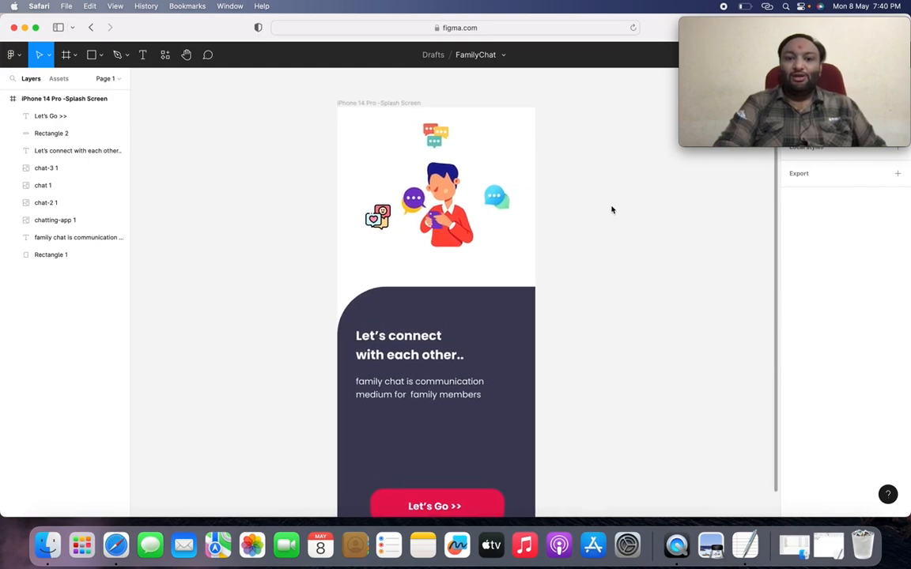
# Move the Movie Recording window clear of the Present control and open the splash screen in prototype presentation view
pyautogui.scroll(-2, 611, 210)
pyautogui.hscroll(-1, 611, 210)
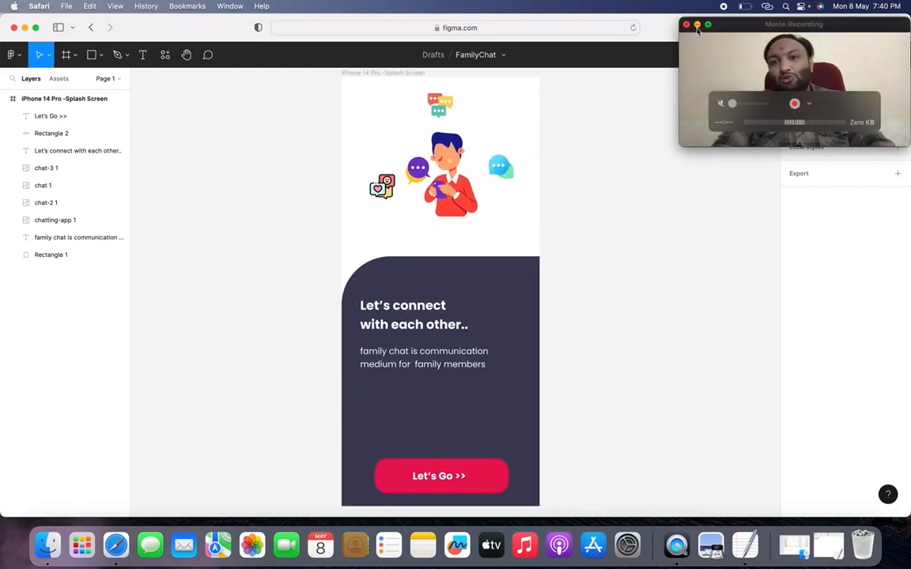
pyautogui.click(696, 25)
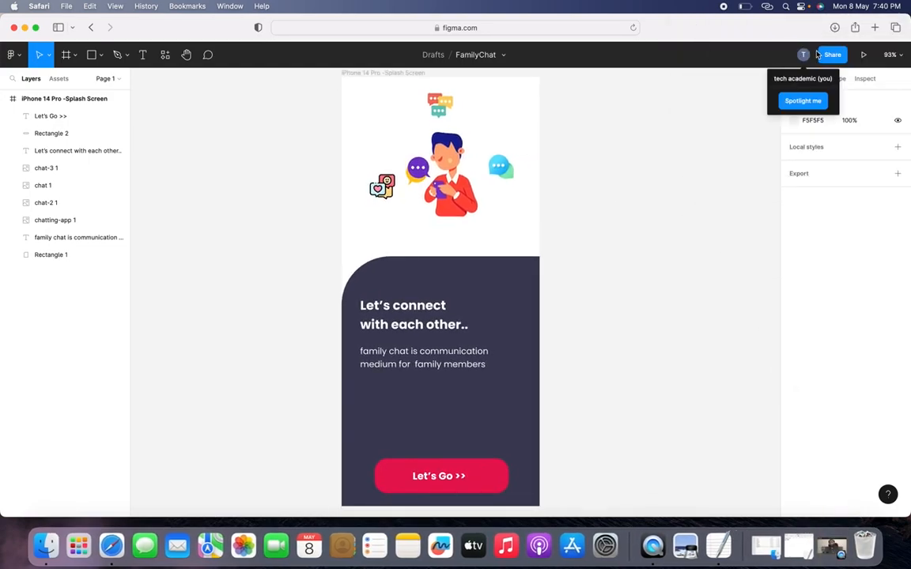
pyautogui.click(832, 546)
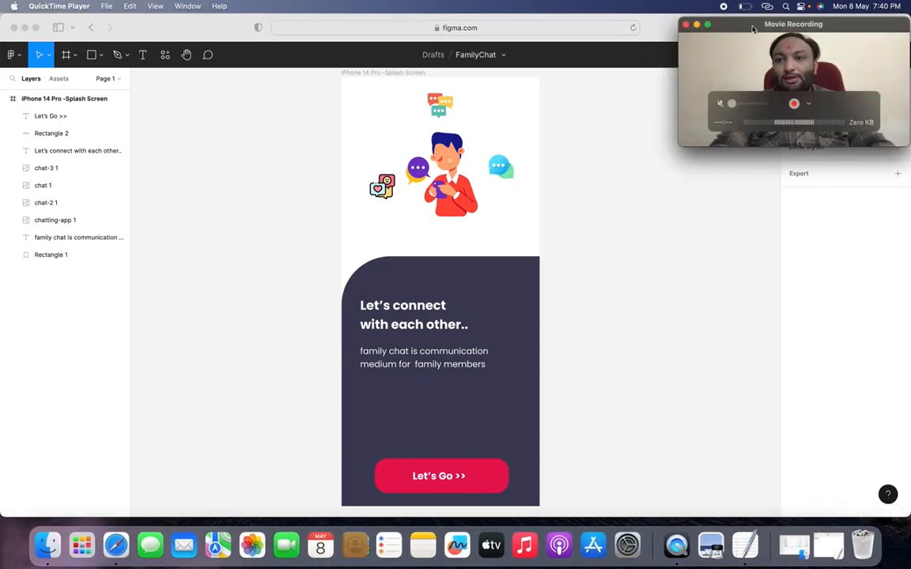
pyautogui.moveTo(712, 71); pyautogui.dragTo(580, 70)
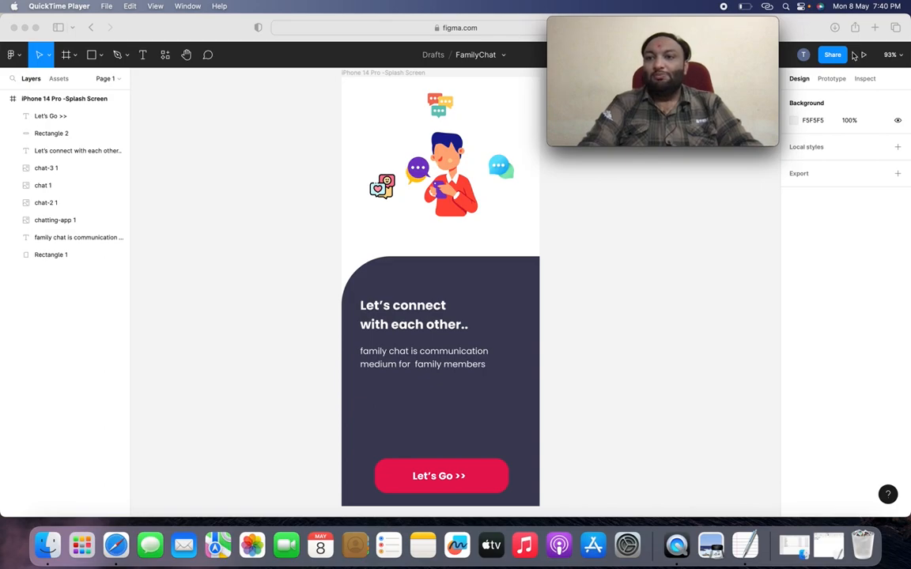
pyautogui.click(864, 60)
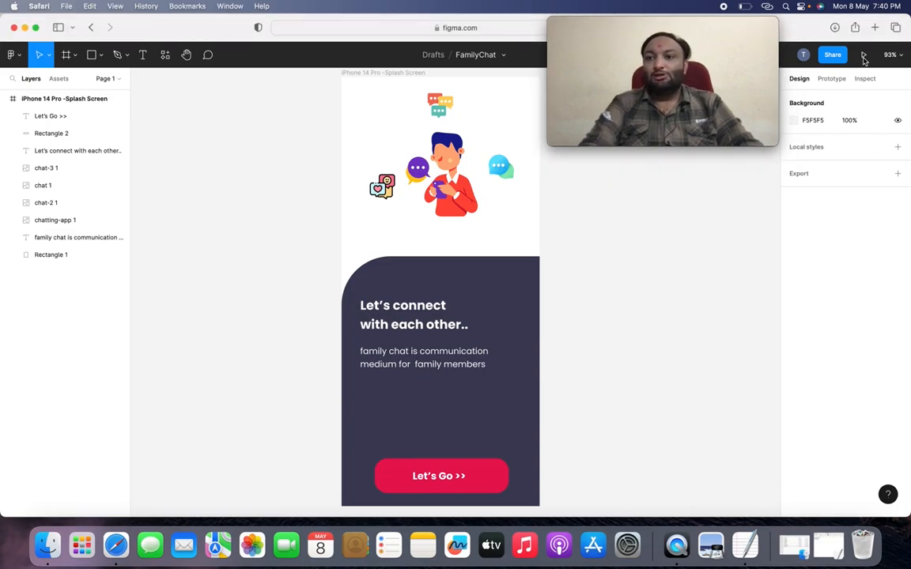
pyautogui.click(863, 59)
pyautogui.moveTo(726, 27); pyautogui.dragTo(863, 30)
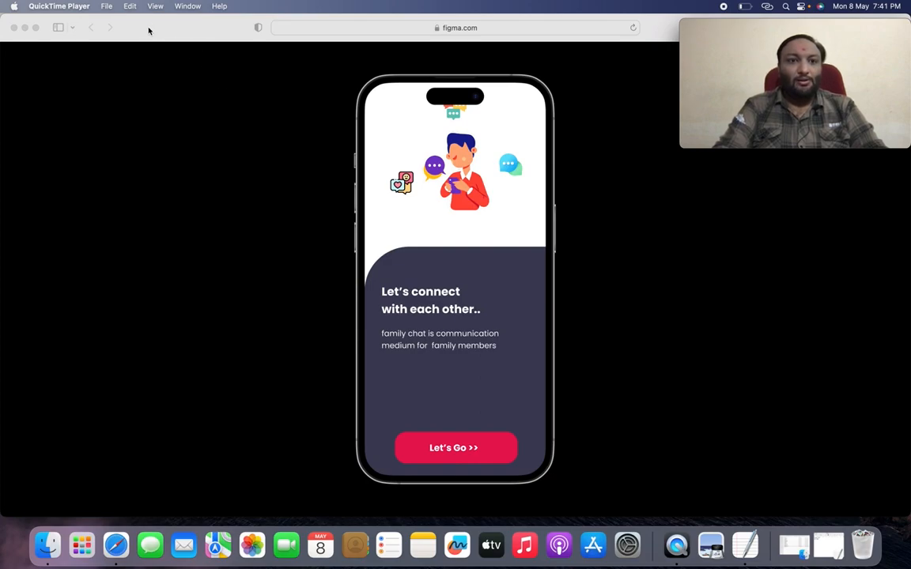
# Move the Movie Recording window below the prototype preview's toolbar and minimise the preview window to return to the design file
pyautogui.click(84, 28)
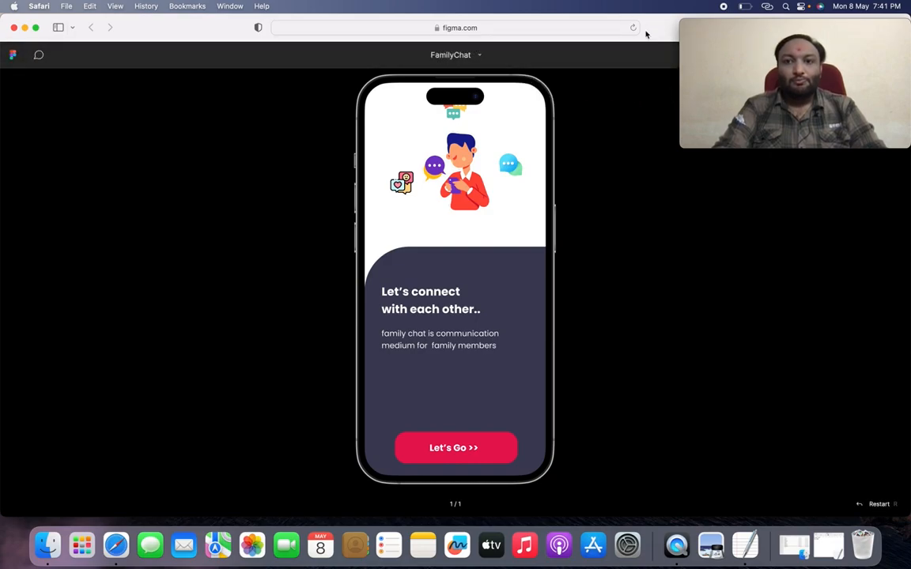
pyautogui.click(773, 79)
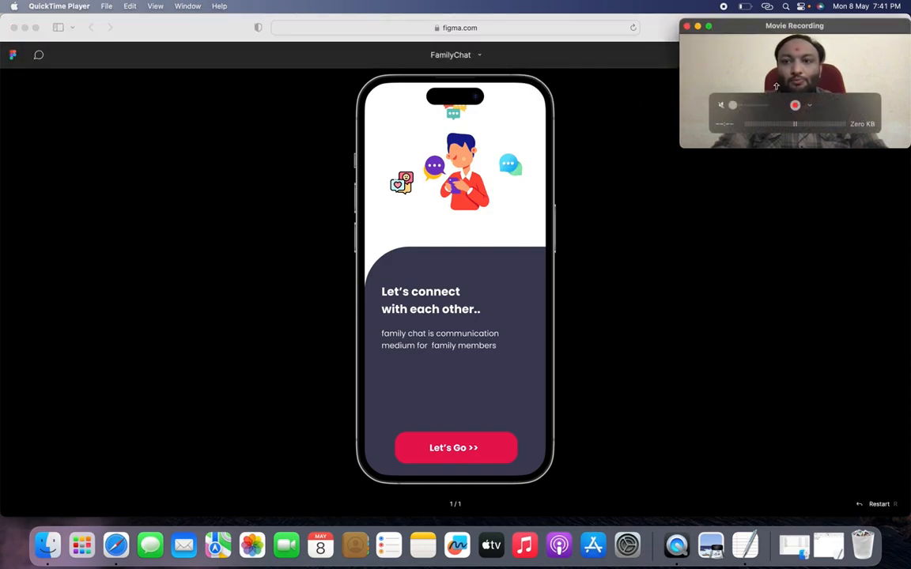
pyautogui.moveTo(784, 33); pyautogui.dragTo(784, 124)
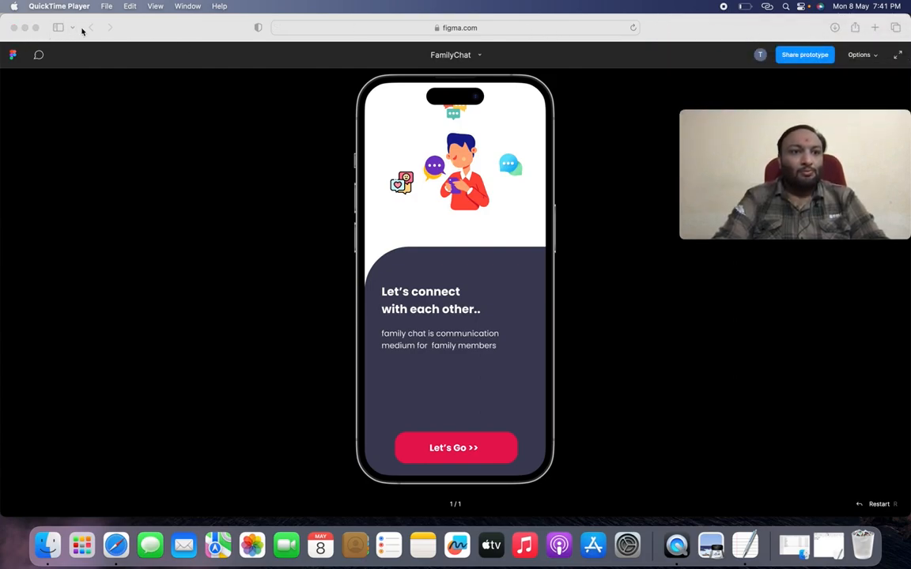
pyautogui.click(25, 29)
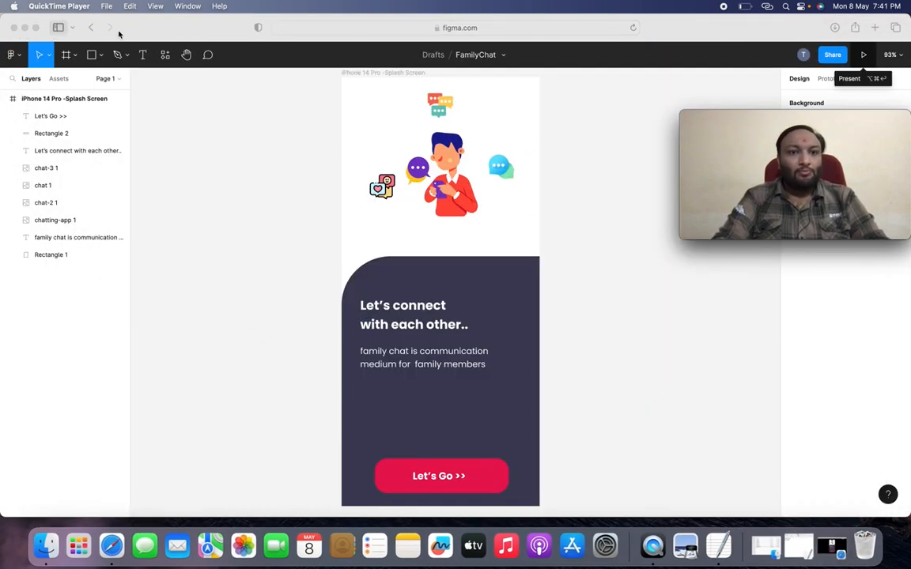
# Move the man illustration, the multicoloured chat bubbles above him and the blue chat bubble slightly lower in the white area
pyautogui.click(439, 121)
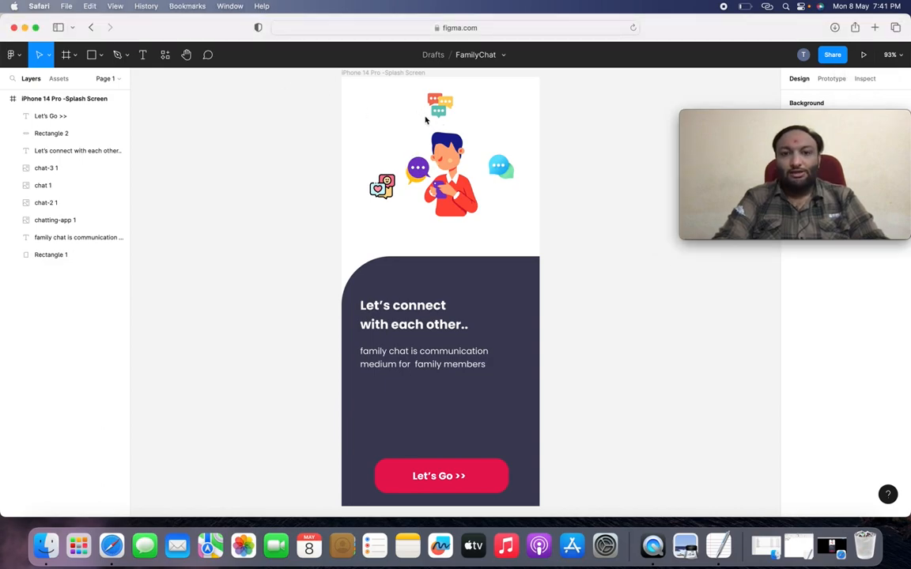
pyautogui.moveTo(449, 168); pyautogui.dragTo(451, 194)
pyautogui.moveTo(439, 115); pyautogui.dragTo(442, 133)
pyautogui.moveTo(503, 167); pyautogui.dragTo(511, 182)
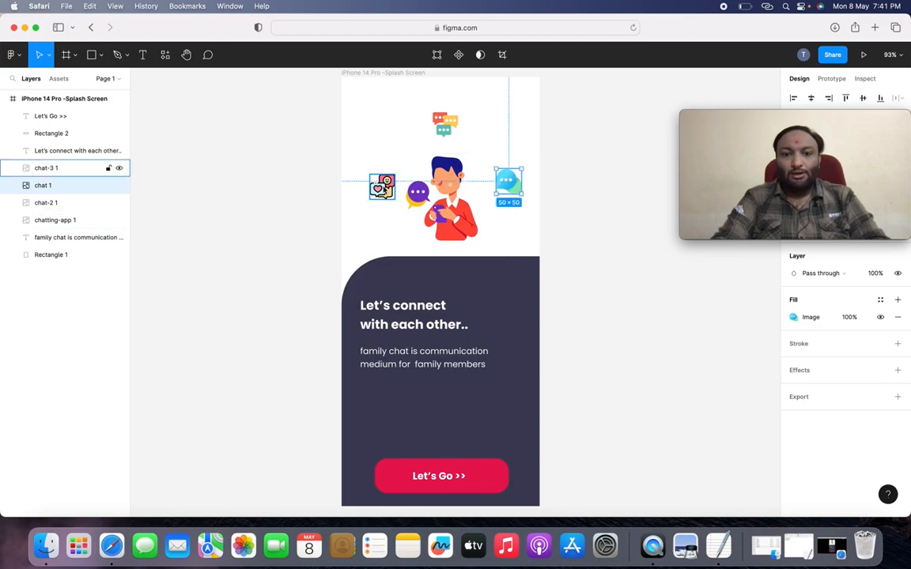
pyautogui.click(382, 187)
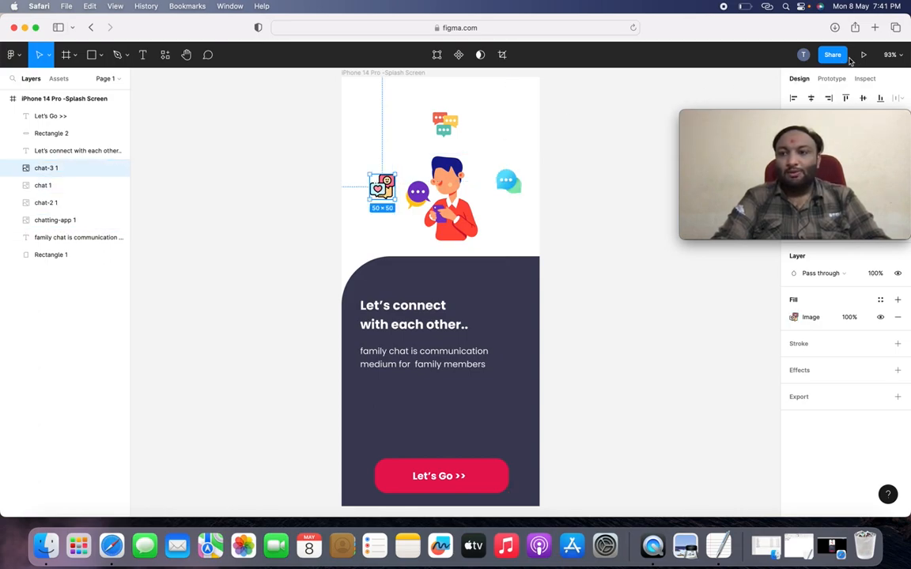
# Restore the minimised prototype preview to check the adjusted images, and close it to return to the design file
pyautogui.click(831, 548)
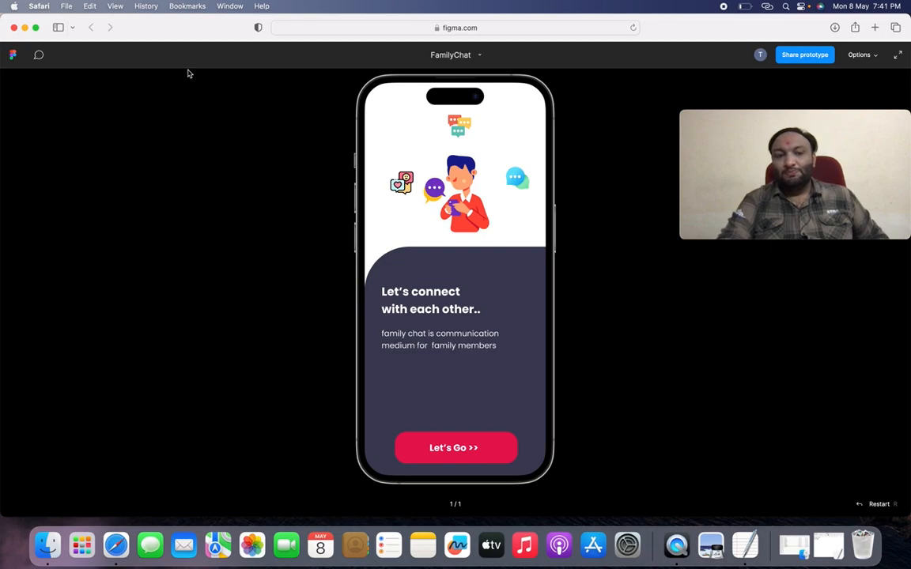
pyautogui.click(12, 28)
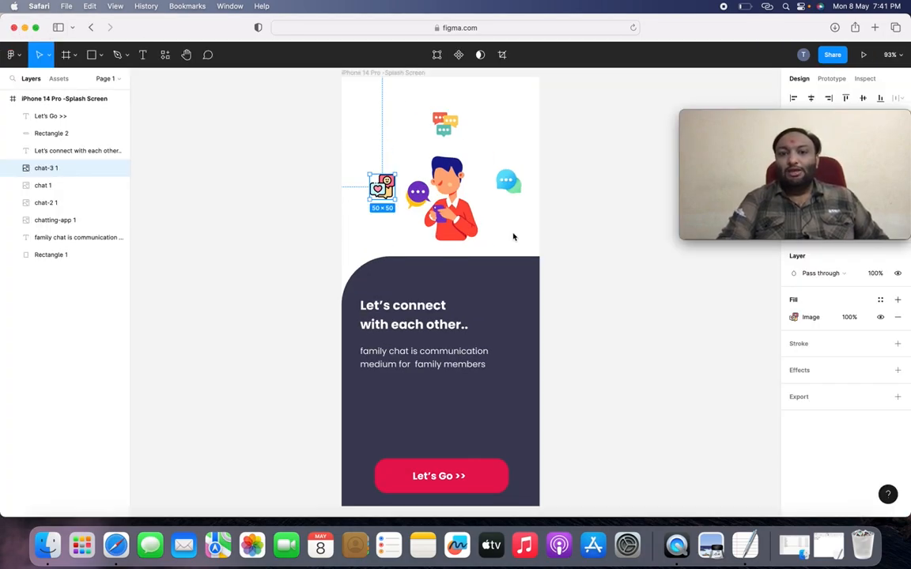
pyautogui.hscroll(-3, 513, 237)
pyautogui.hscroll(9, 513, 237)
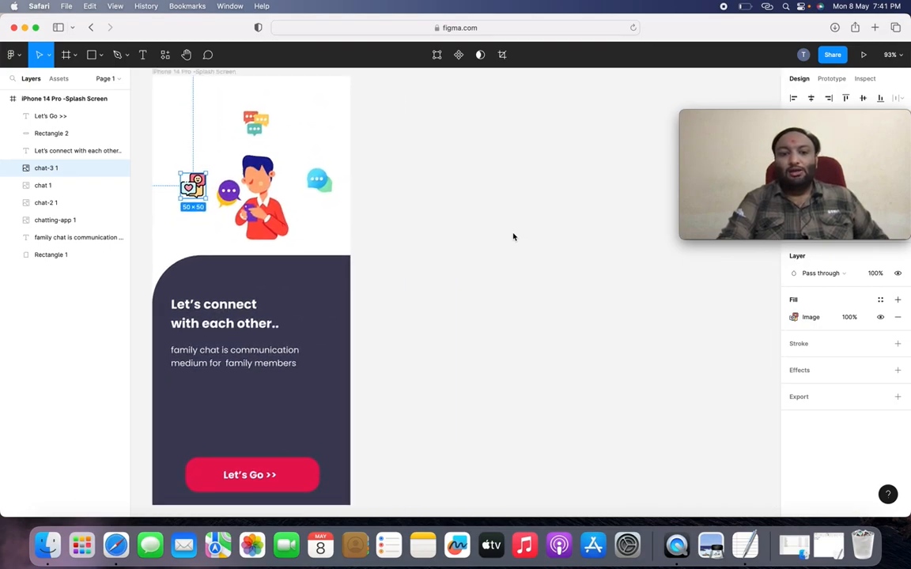
pyautogui.scroll(-1, 479, 271)
pyautogui.hscroll(1, 479, 272)
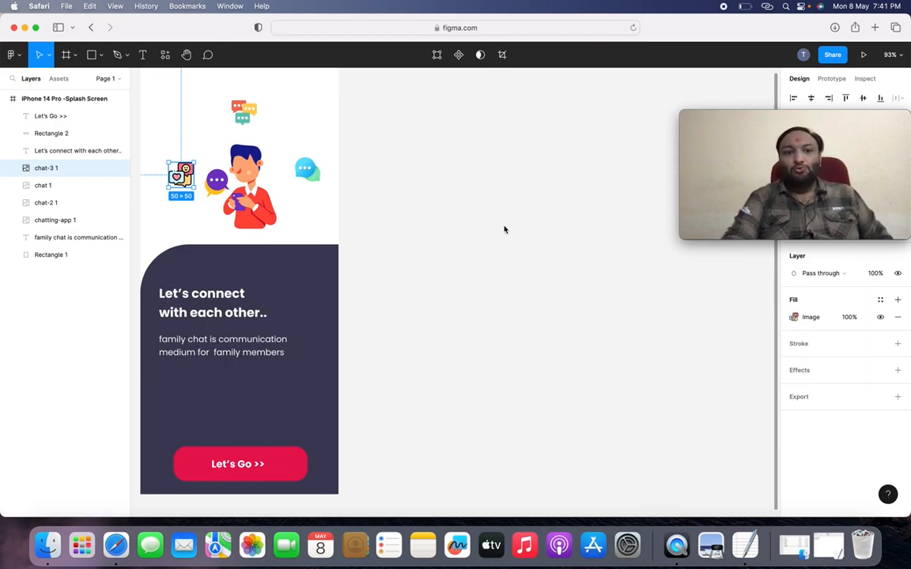
pyautogui.hscroll(-4, 517, 252)
pyautogui.scroll(1, 517, 252)
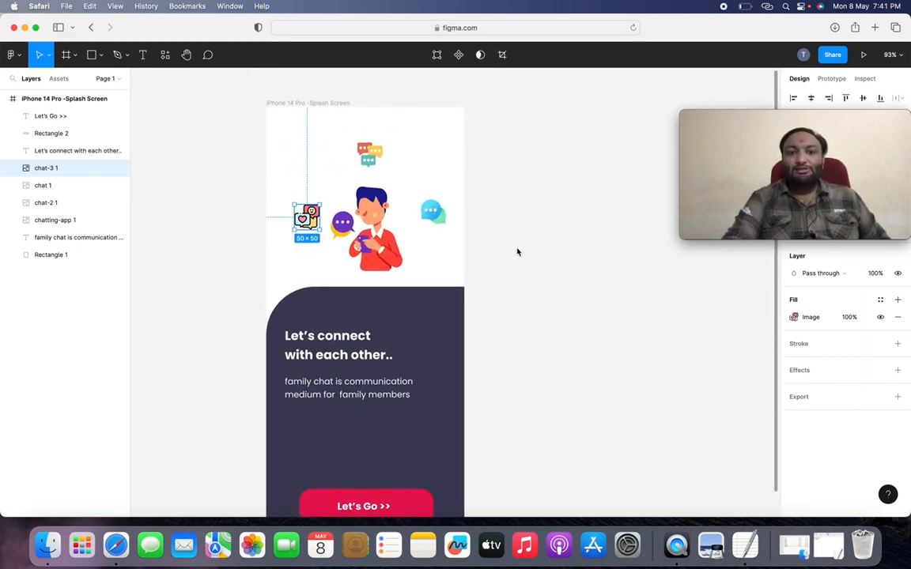
pyautogui.hscroll(-1, 517, 252)
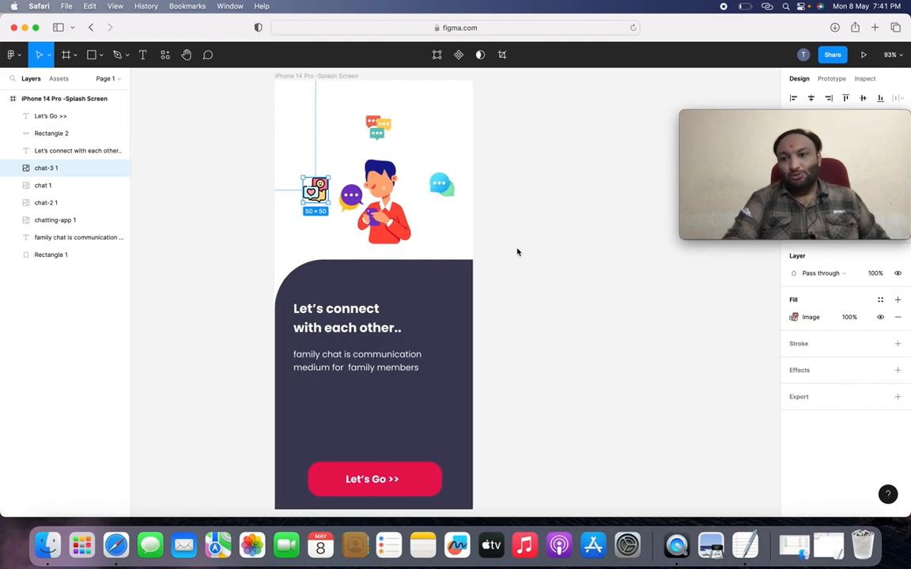